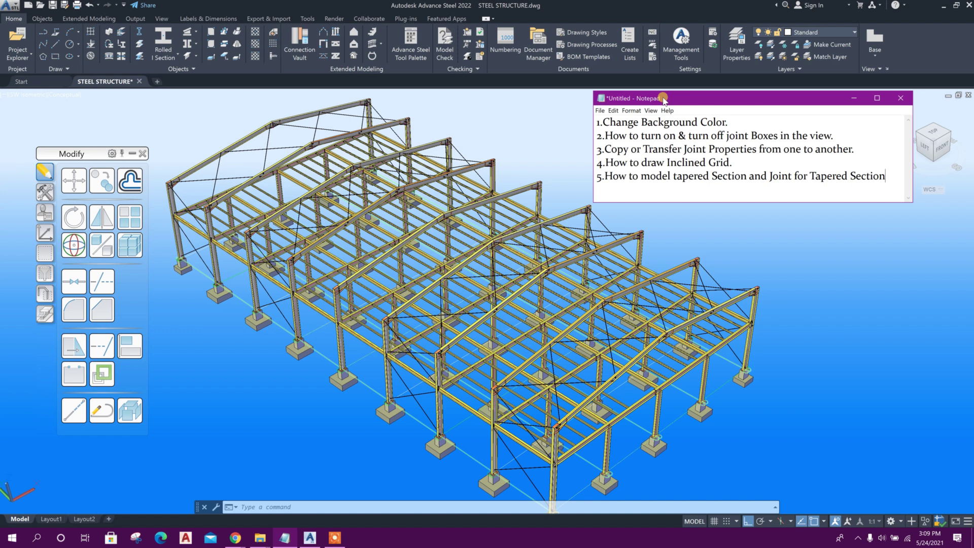
Step: Review the five Notepad topics one by one, from Change Background Color to Tapered Sections
drag(665, 100, 667, 101)
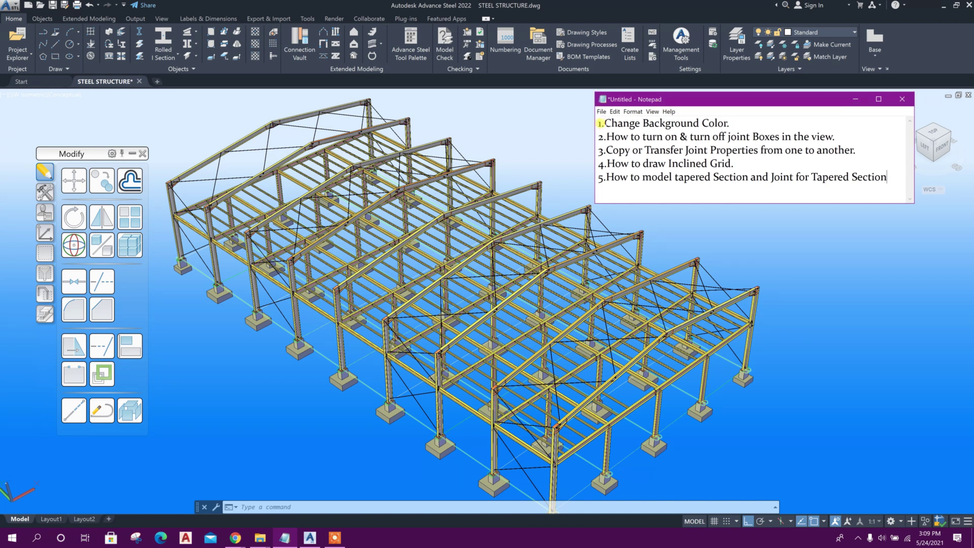
drag(592, 119, 734, 122)
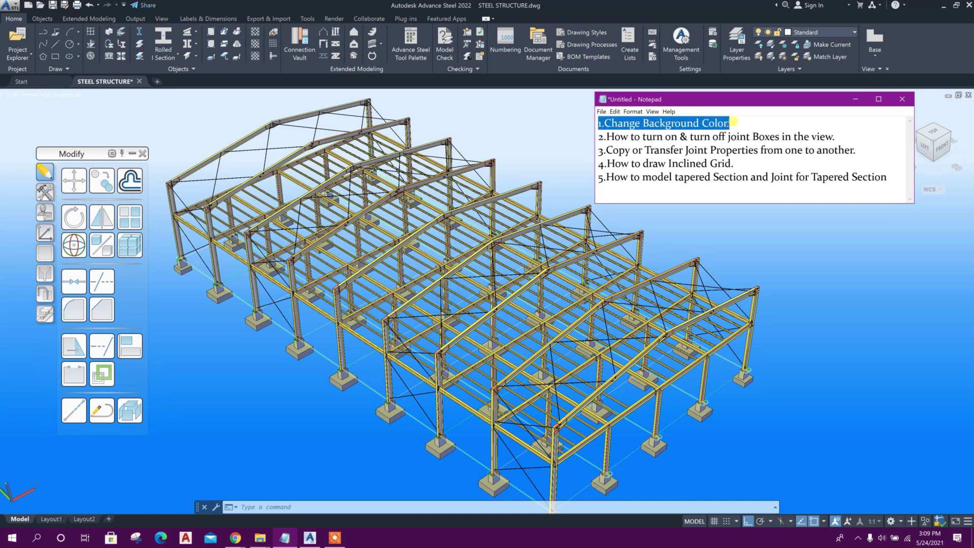
drag(595, 136, 837, 135)
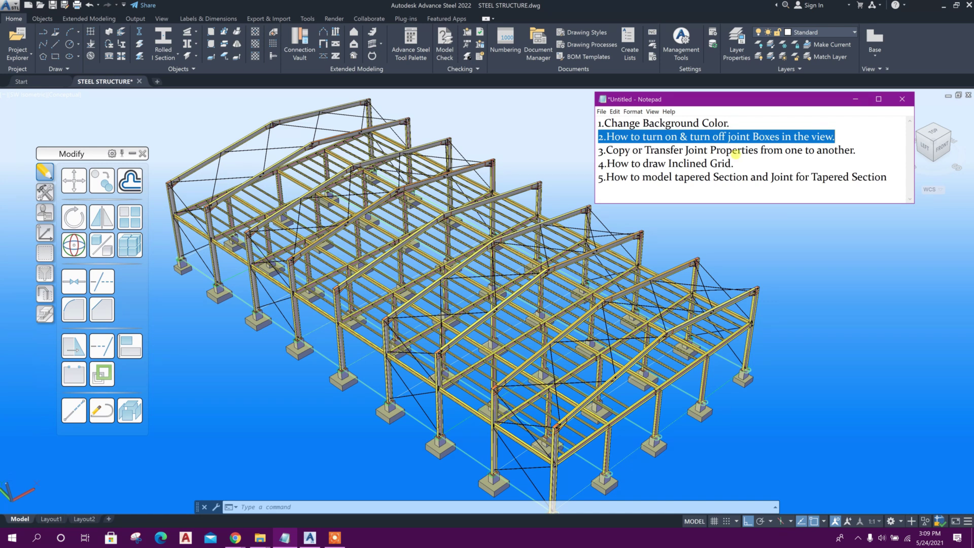
drag(596, 149, 856, 149)
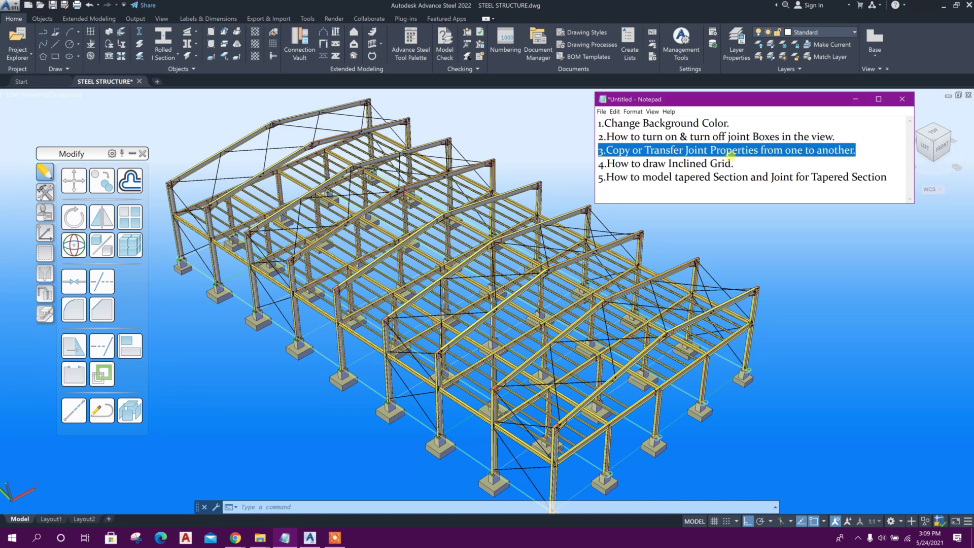
drag(595, 163, 727, 159)
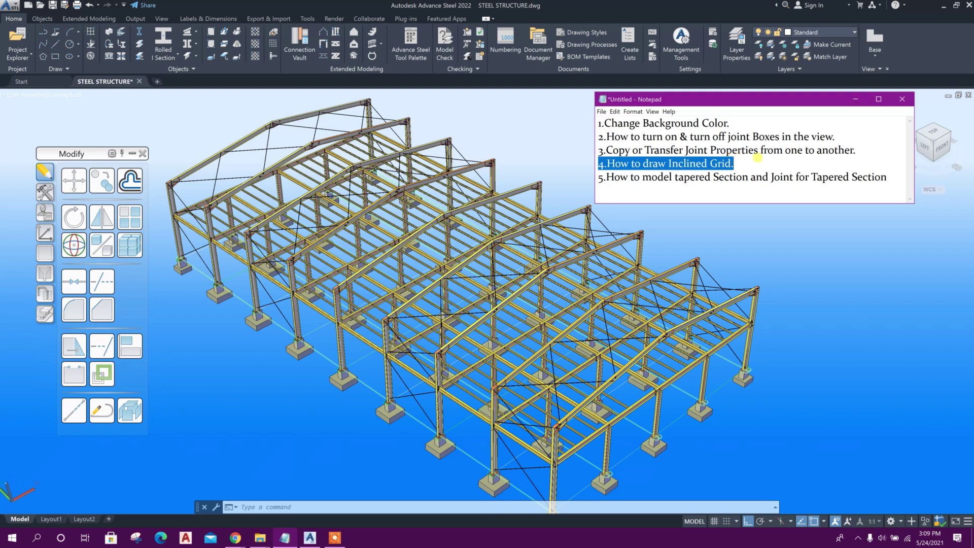
click(616, 173)
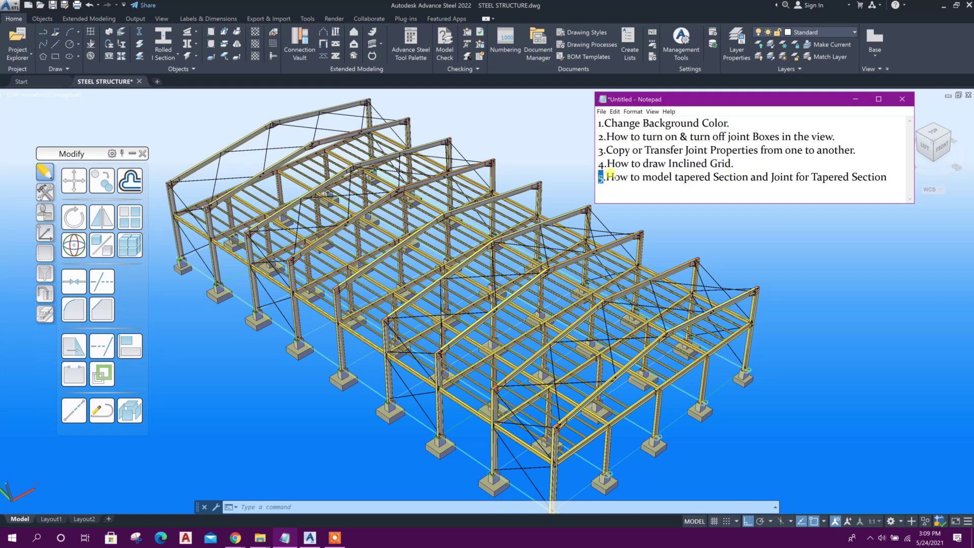
drag(610, 175, 881, 181)
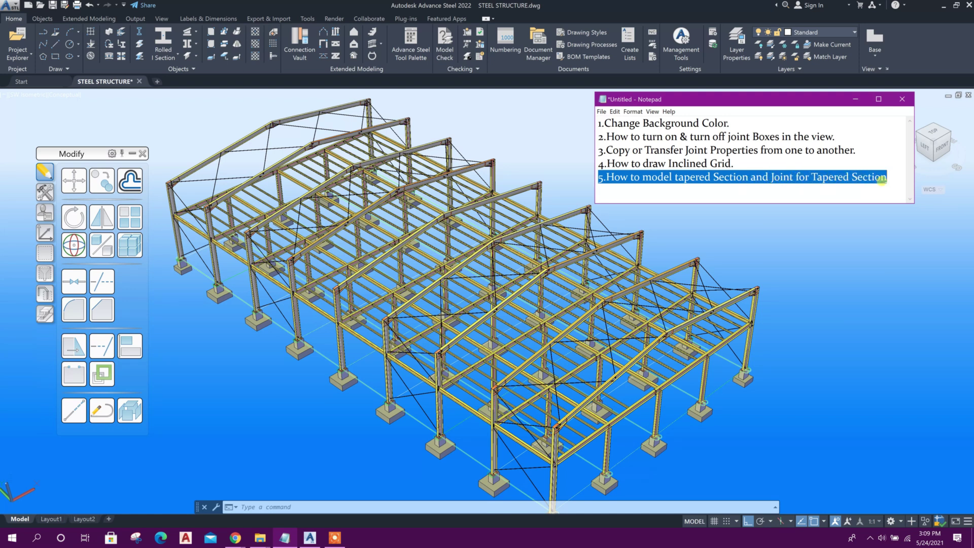
click(884, 173)
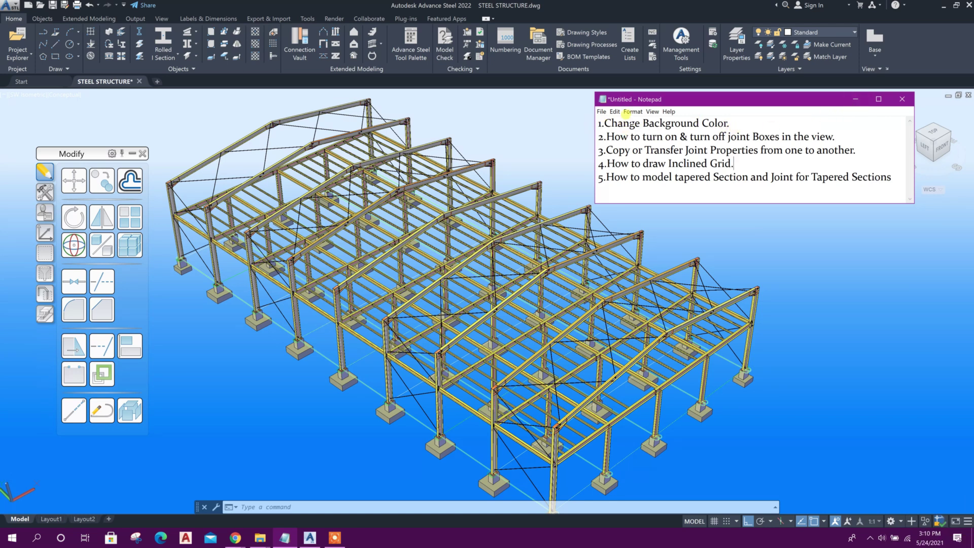
Step: Minimize Notepad and set the viewport background type to None with BACKGROUND
click(855, 99)
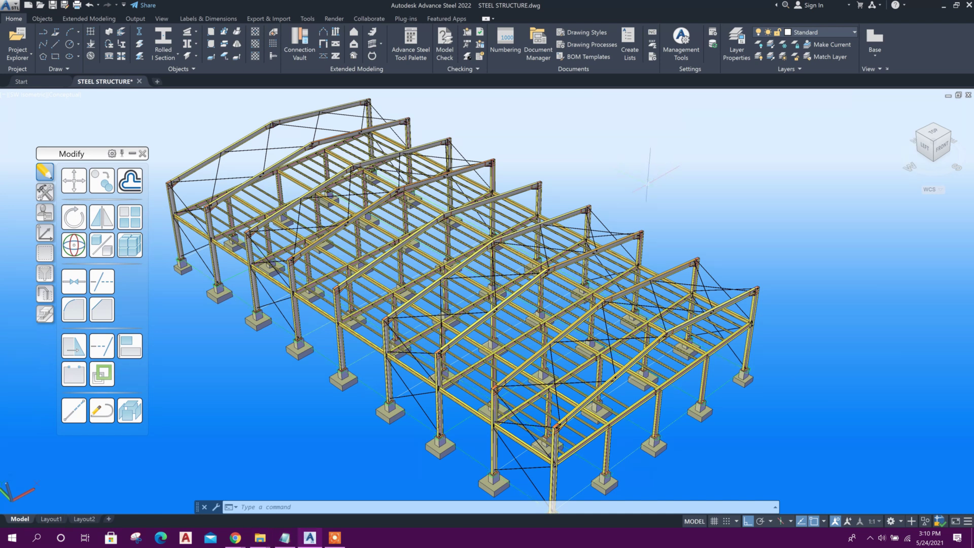
text(background)
key(Return)
drag(501, 175, 776, 115)
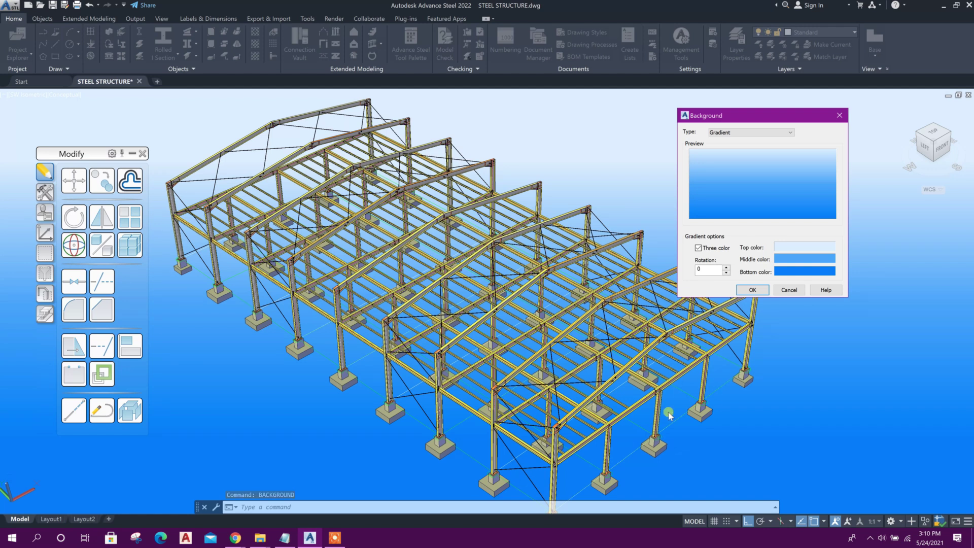
drag(745, 117, 784, 120)
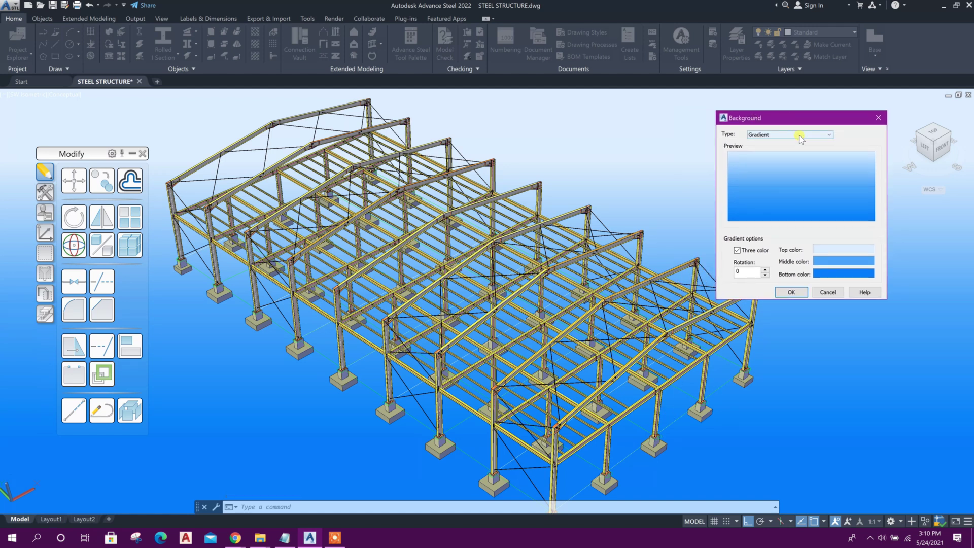
click(796, 135)
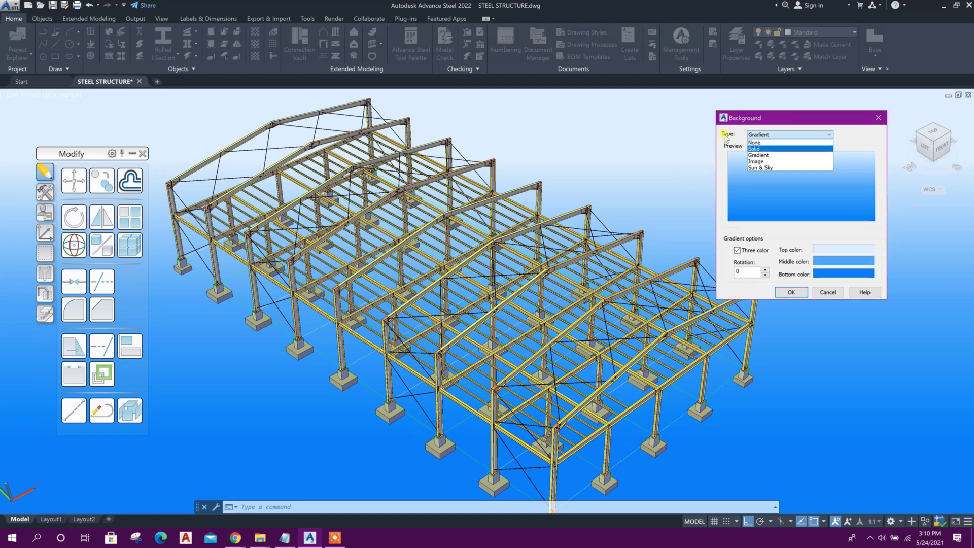
click(766, 143)
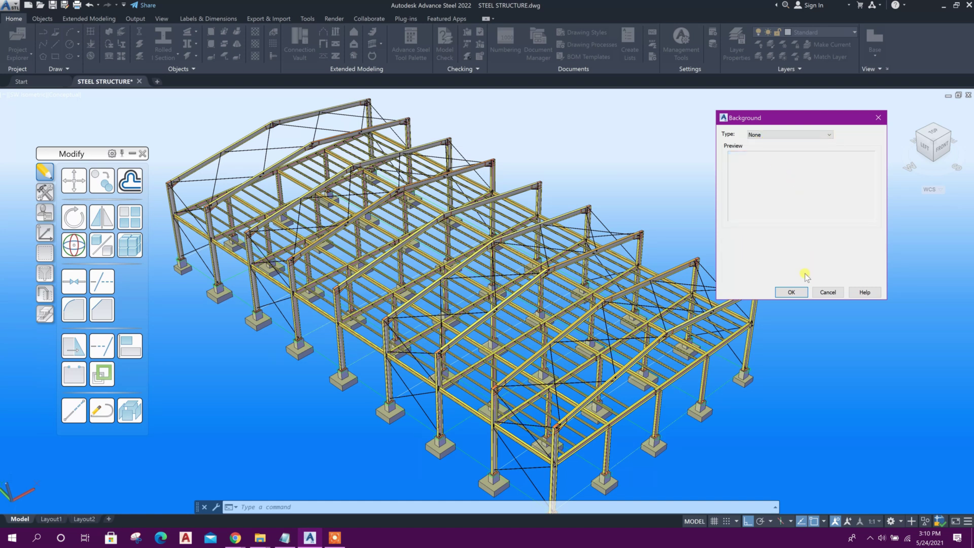
click(791, 292)
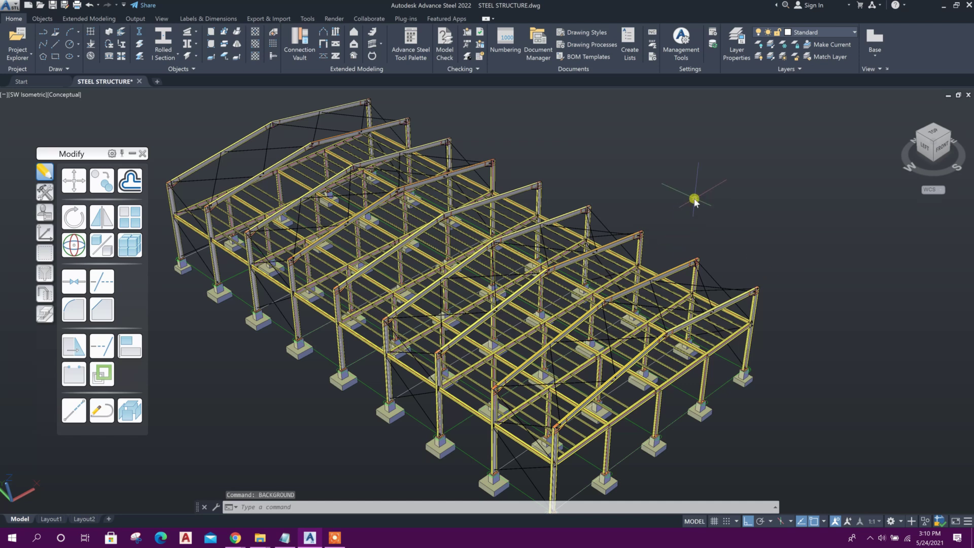
Step: Change the background to Solid, using index colour white (255)
right_click(693, 199)
click(725, 207)
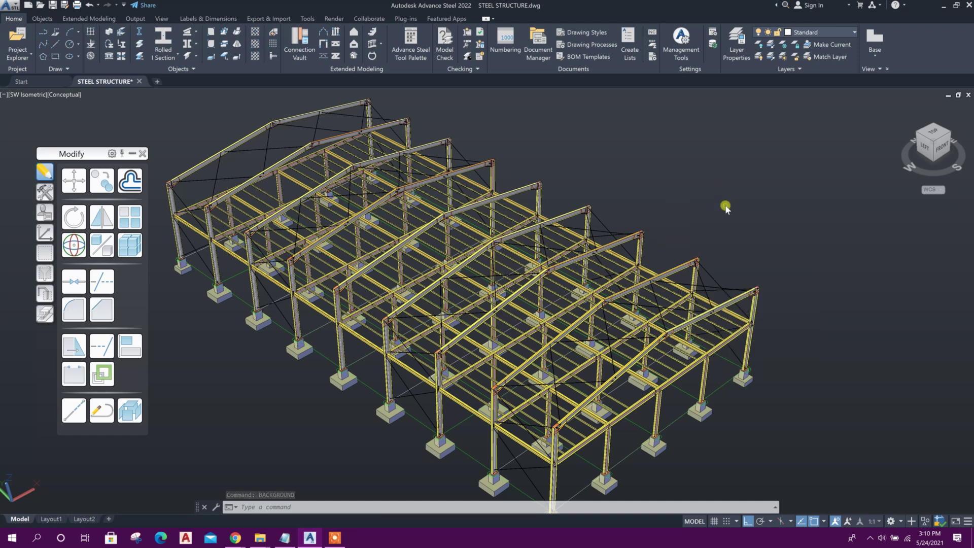
drag(539, 175, 855, 137)
click(812, 153)
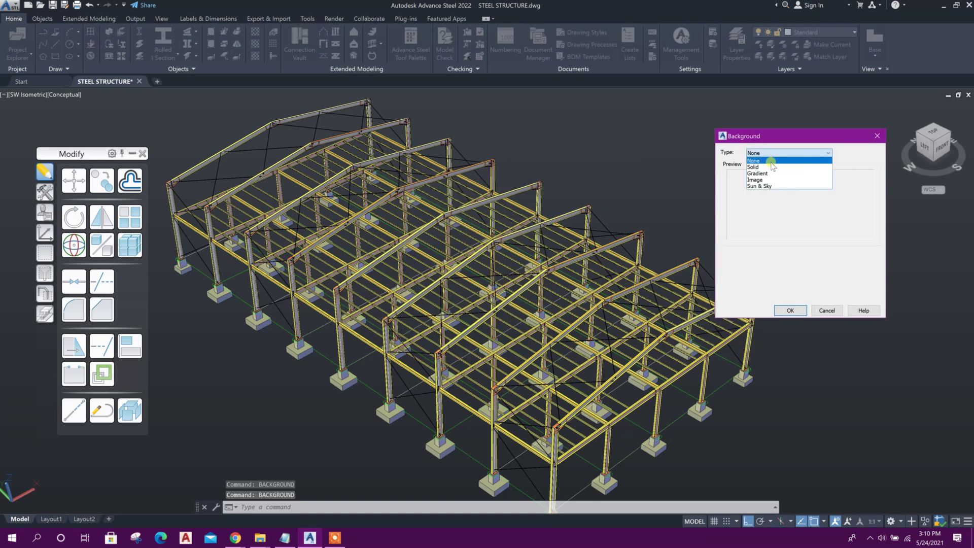
click(770, 167)
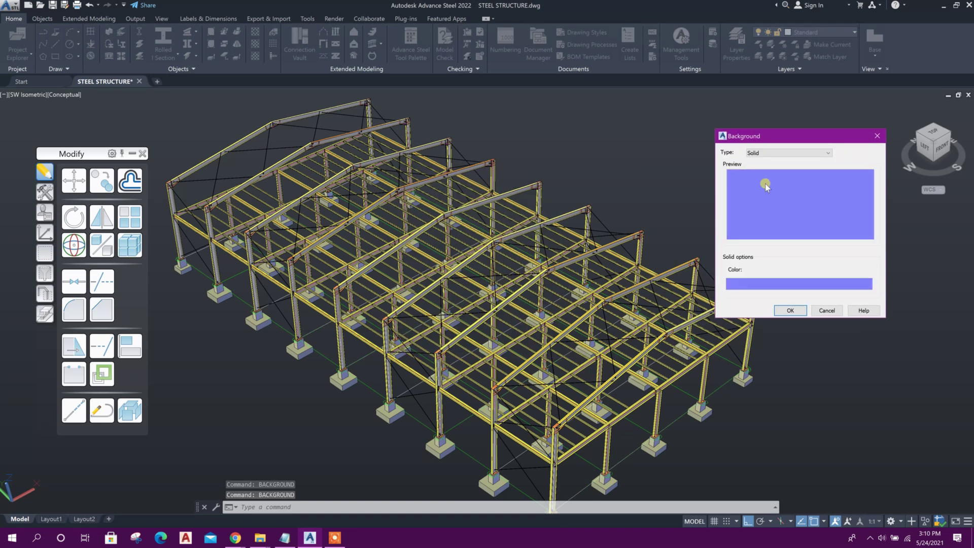
click(757, 283)
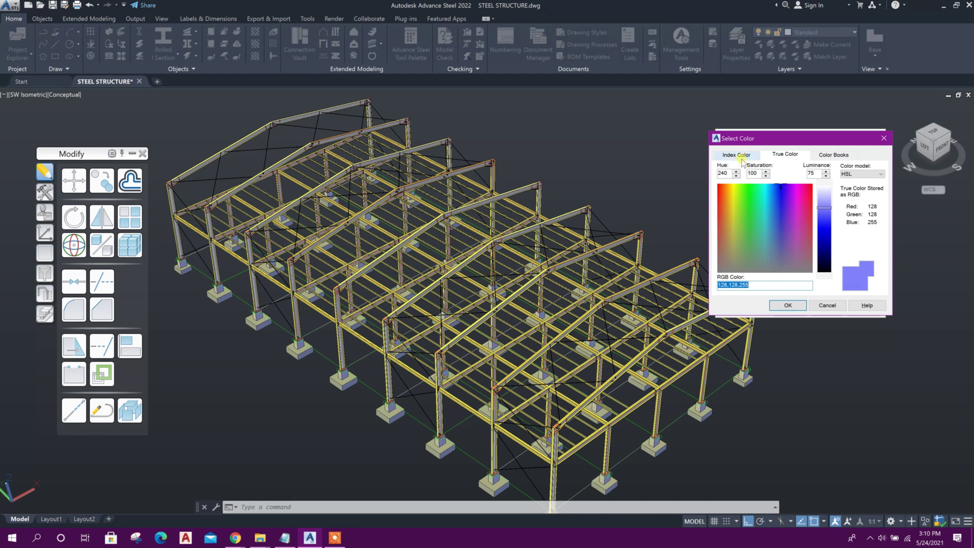
click(742, 160)
click(775, 251)
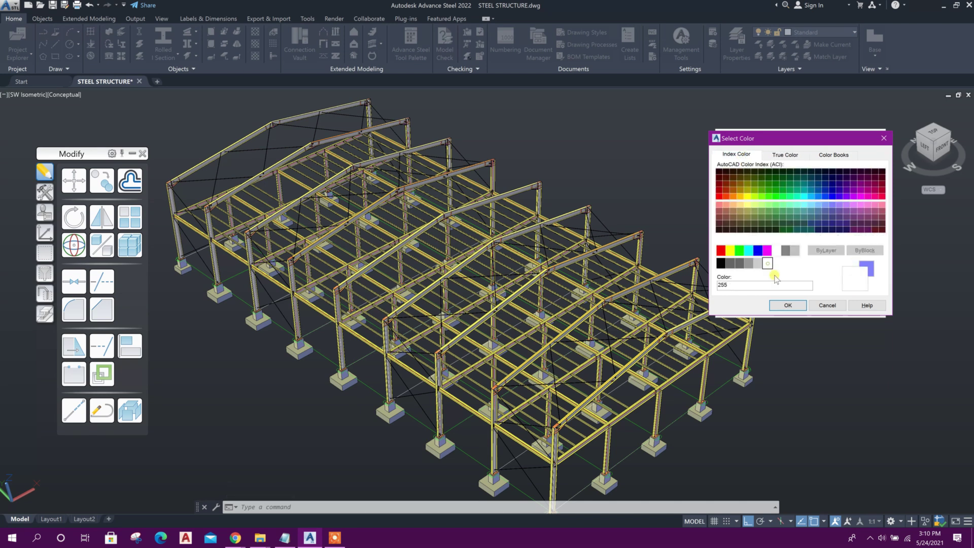
click(787, 305)
Step: Apply the white background, pan the model, then switch the background to Sun & Sky
click(790, 310)
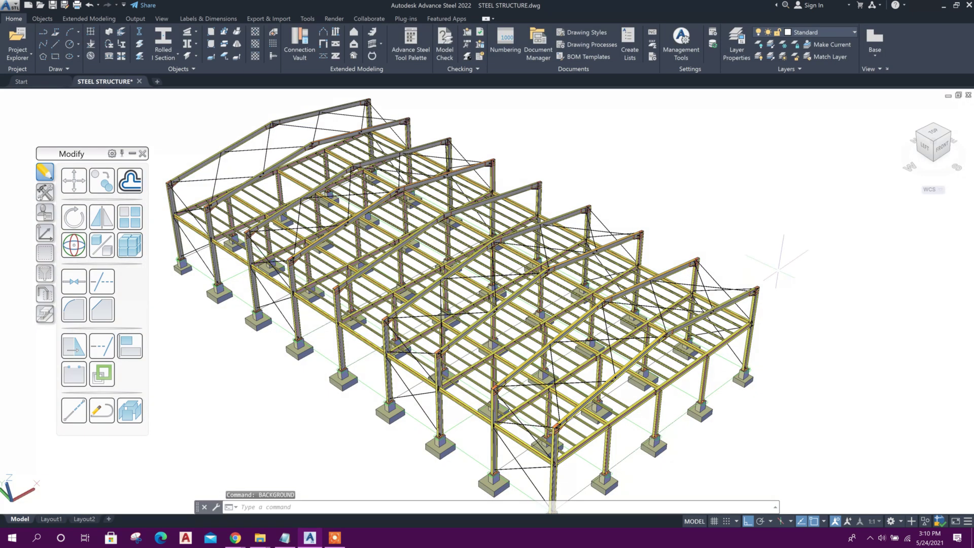
drag(705, 208, 718, 181)
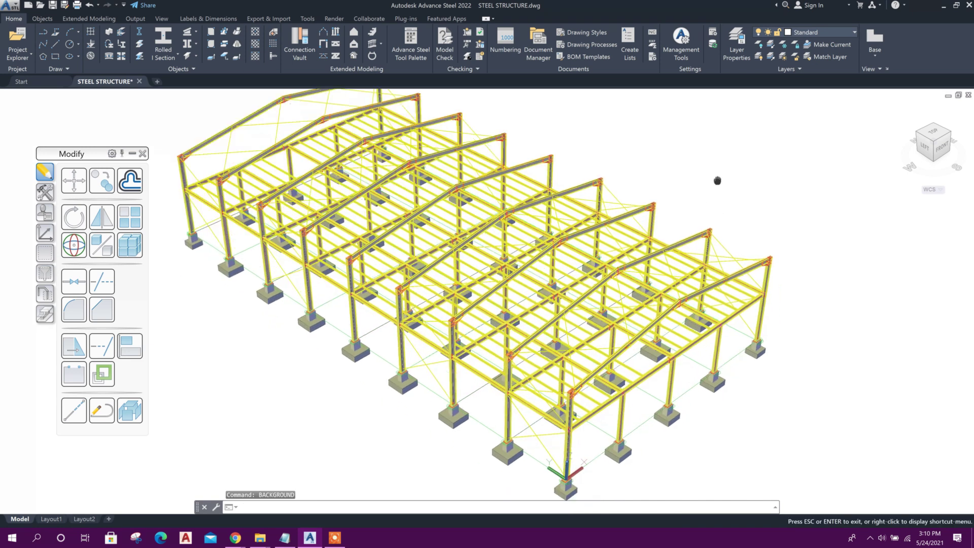
key(Escape)
right_click(708, 180)
click(739, 185)
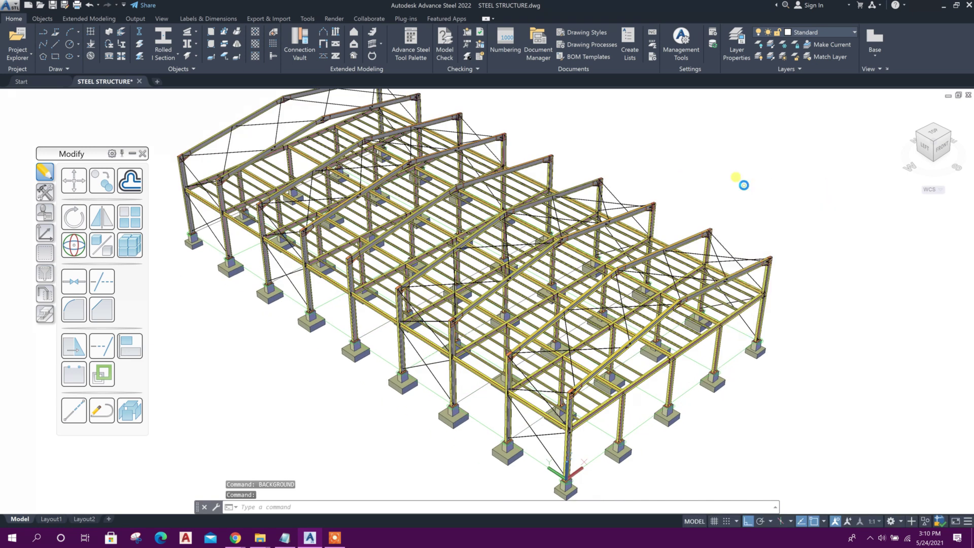
drag(509, 178, 805, 160)
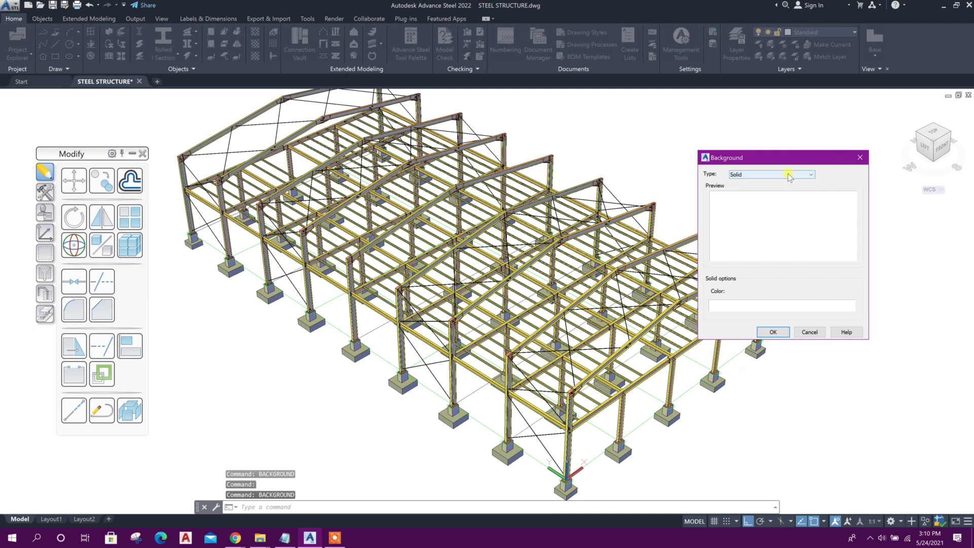
click(802, 174)
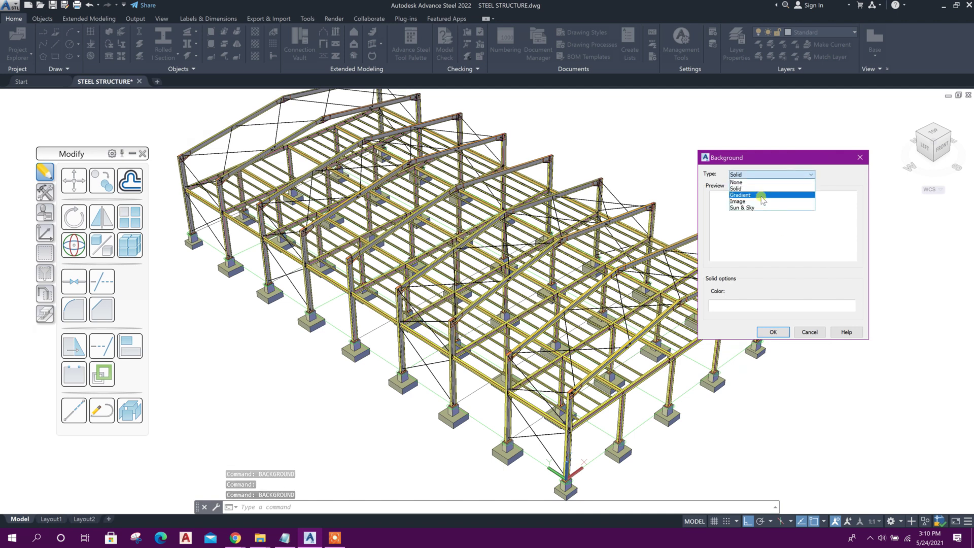
click(749, 207)
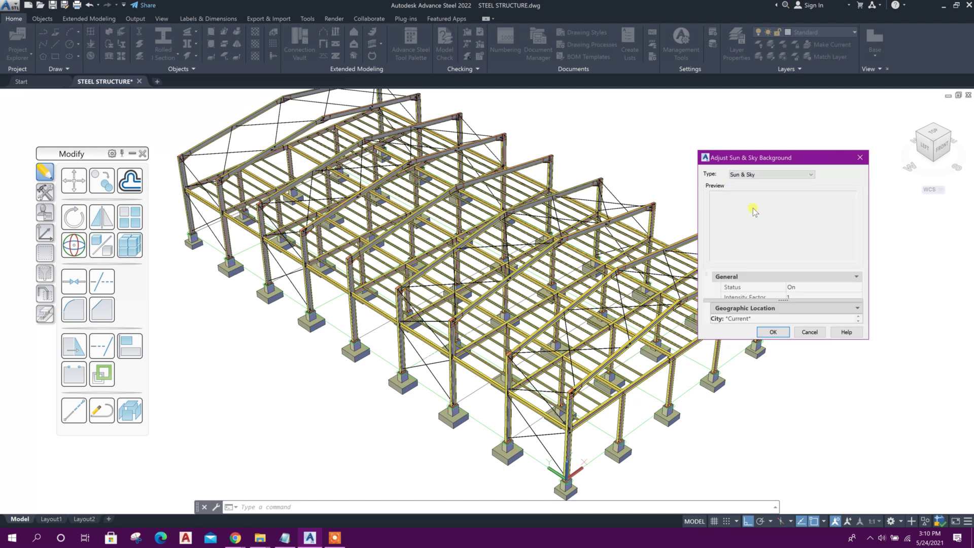
click(784, 333)
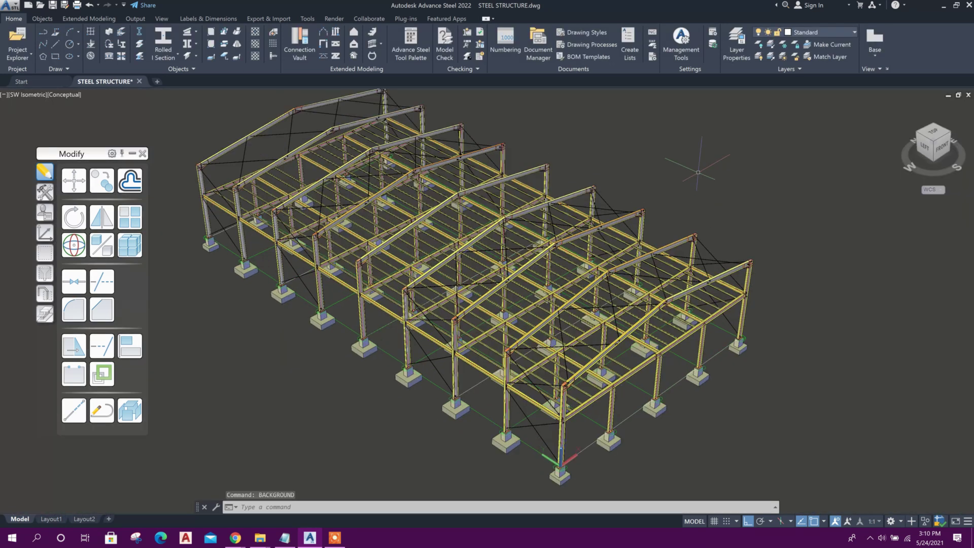
Step: Pan the model and reopen the background settings to change the type
middle_drag(689, 173, 711, 222)
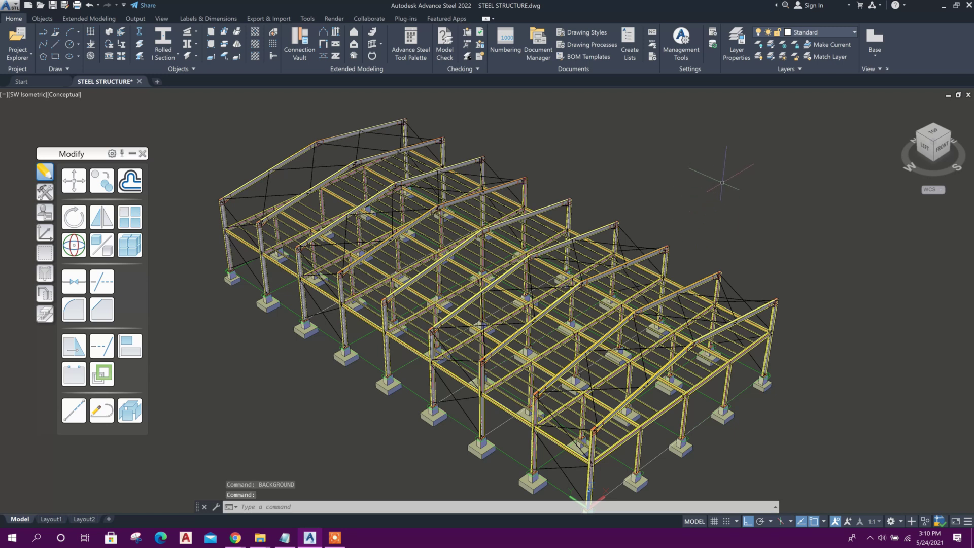
right_click(725, 178)
click(745, 182)
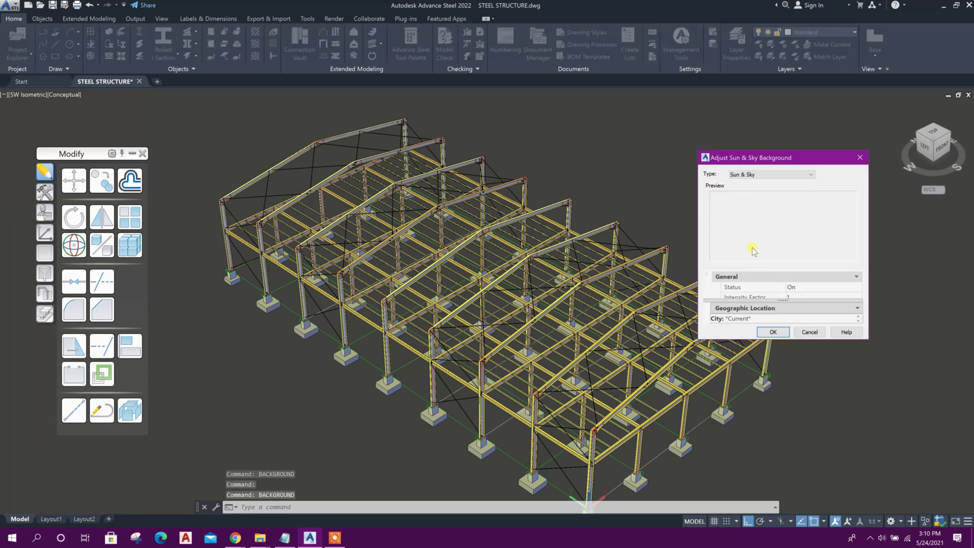
click(765, 174)
Step: Set the background type to Gradient and enable three colours
click(760, 181)
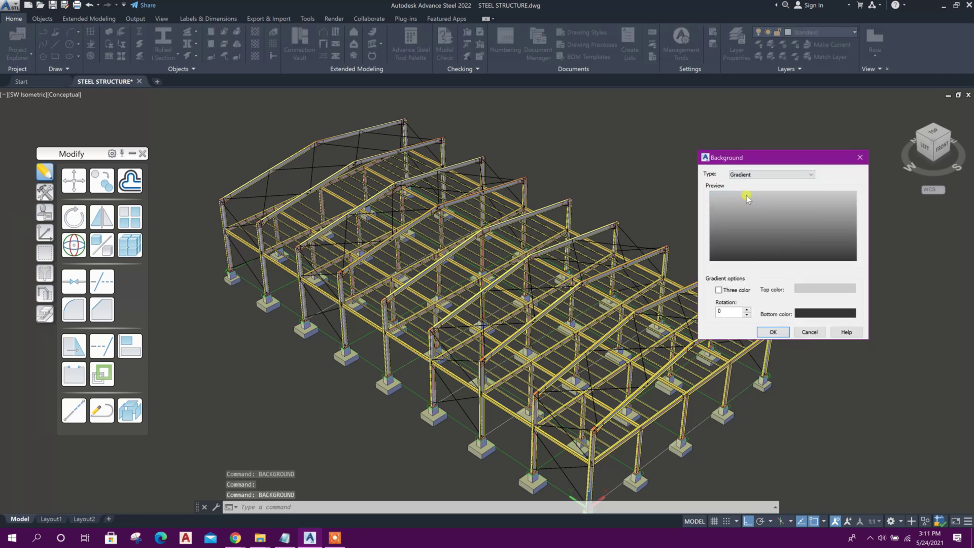
click(760, 179)
click(755, 183)
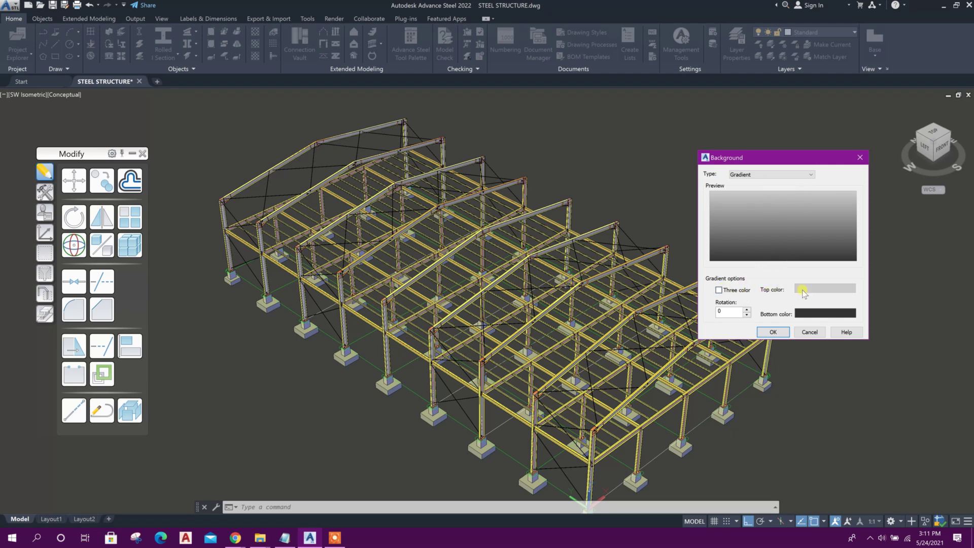
click(719, 290)
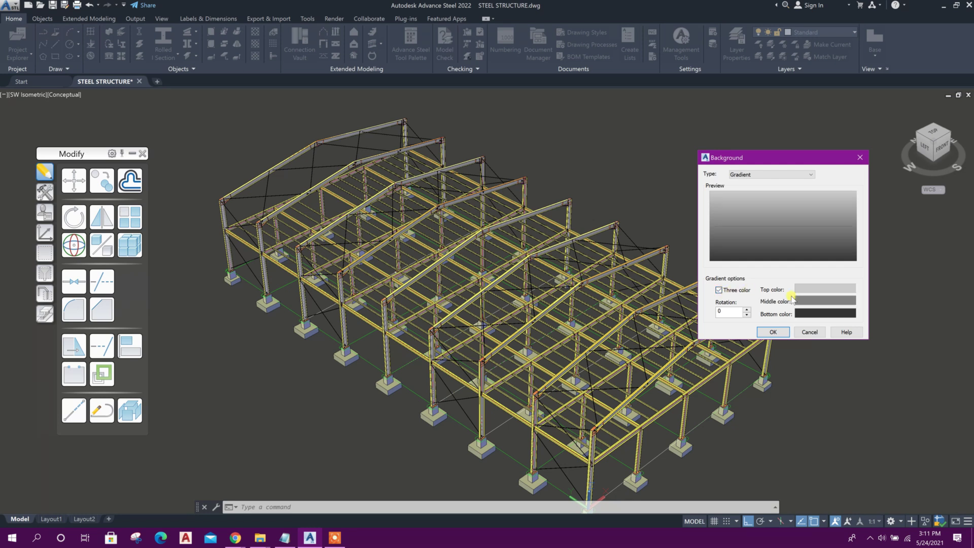
Step: Make the top gradient colour light orange, index 30 lightened to RGB 255,194,133
click(812, 290)
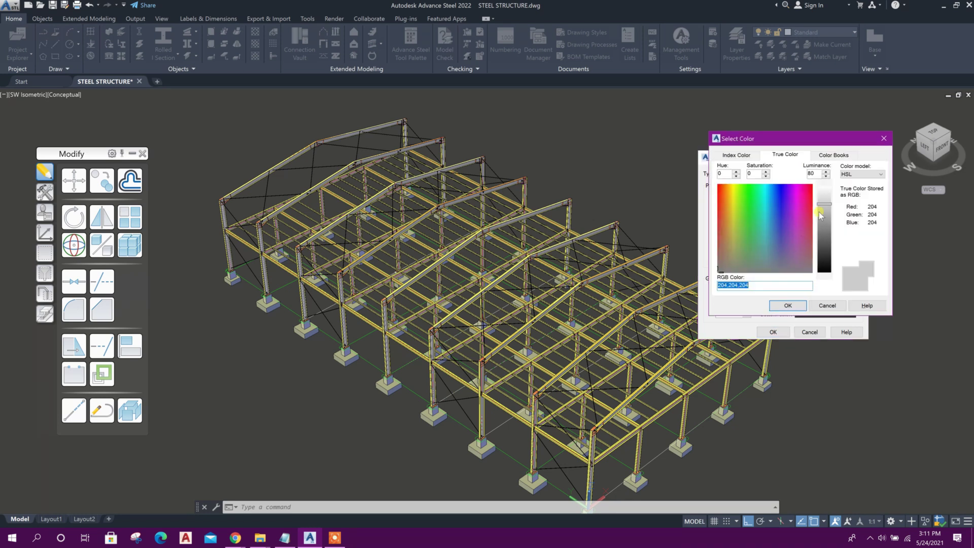
click(722, 202)
click(736, 155)
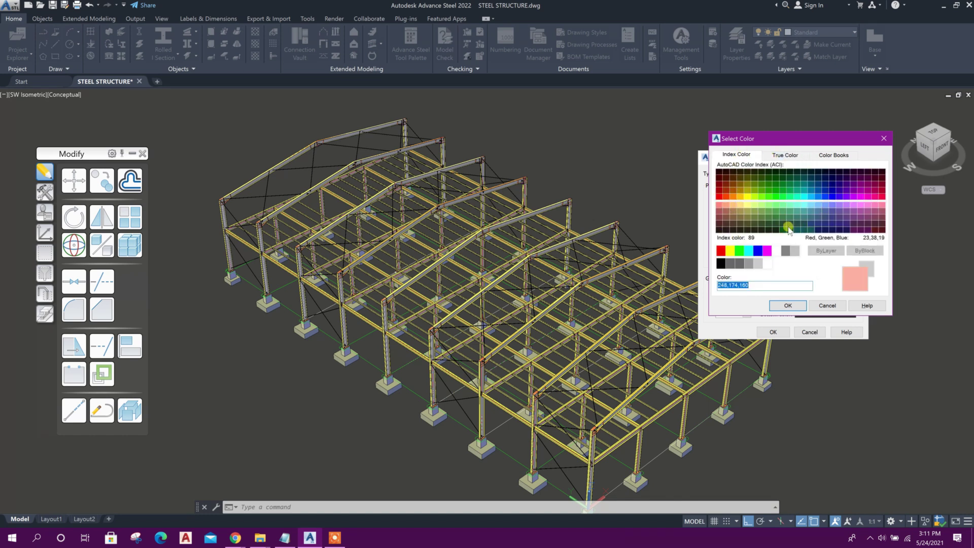
click(736, 198)
click(733, 197)
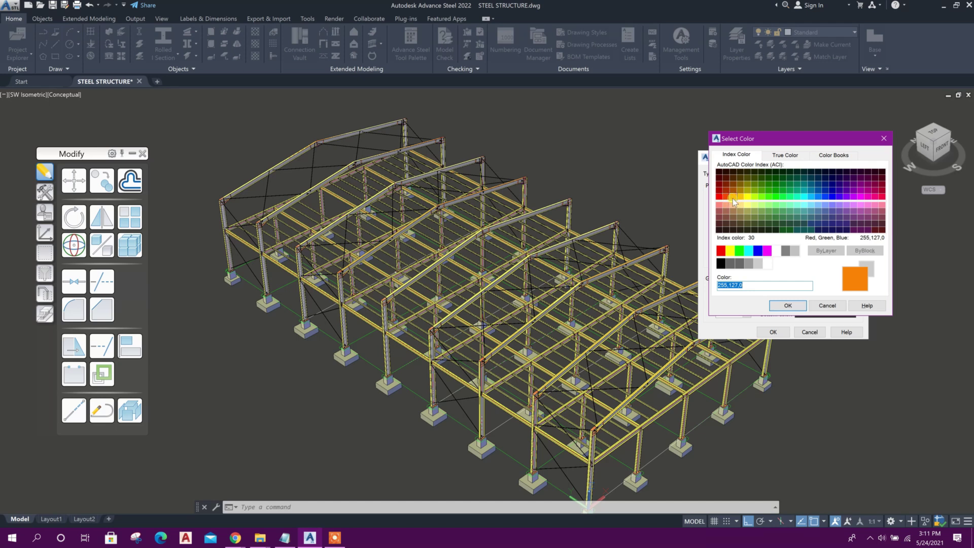
click(789, 155)
key(ctrl+c)
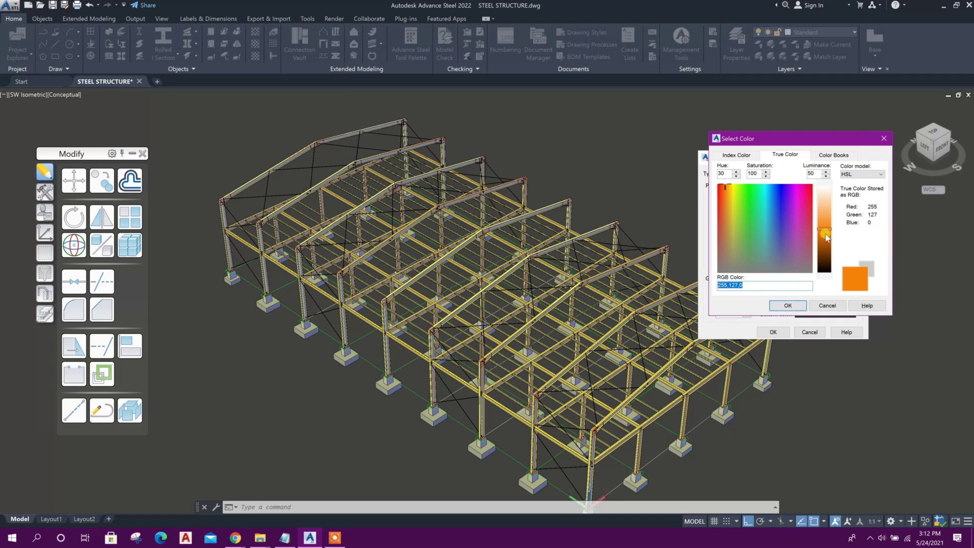
drag(825, 231, 826, 211)
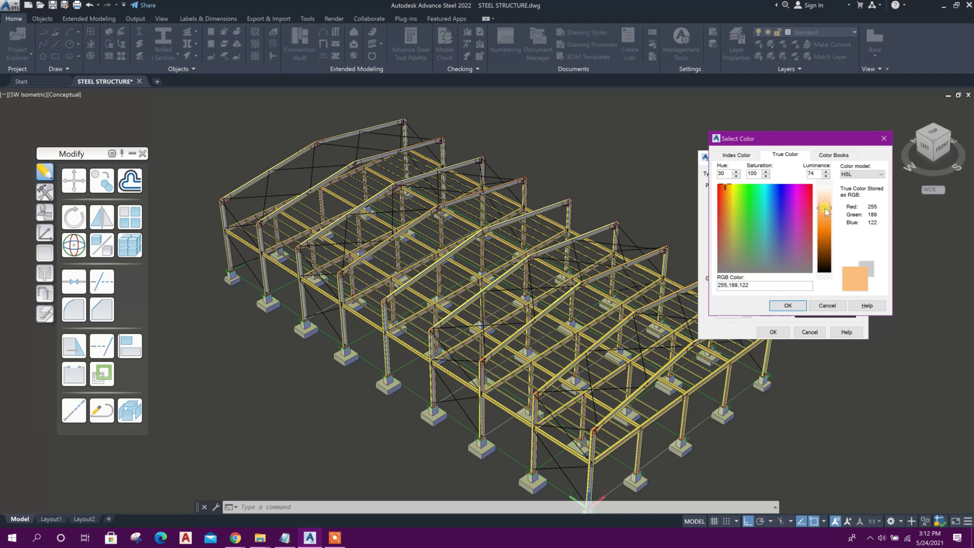
click(787, 305)
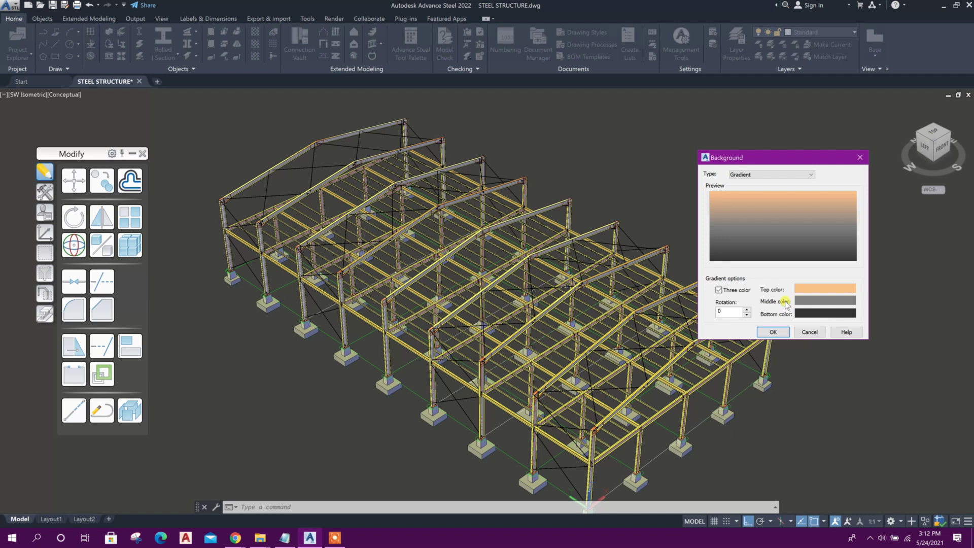
Step: Set the middle gradient colour to orange 255,127,0, slightly lightened
click(817, 302)
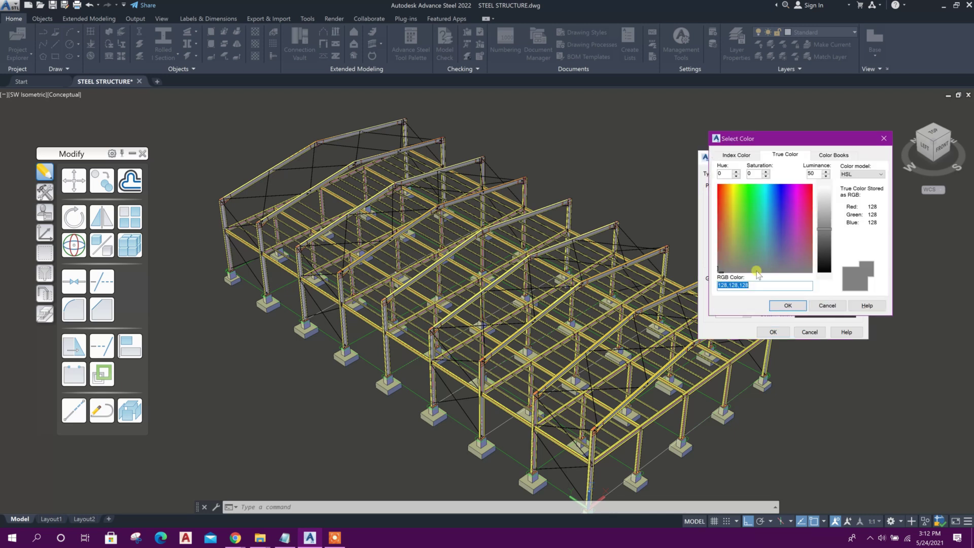
right_click(734, 283)
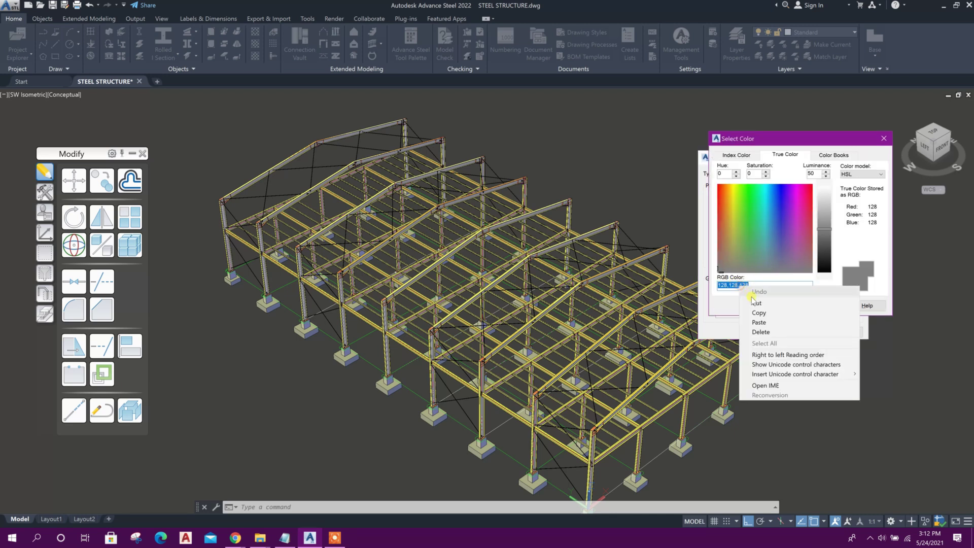
click(759, 324)
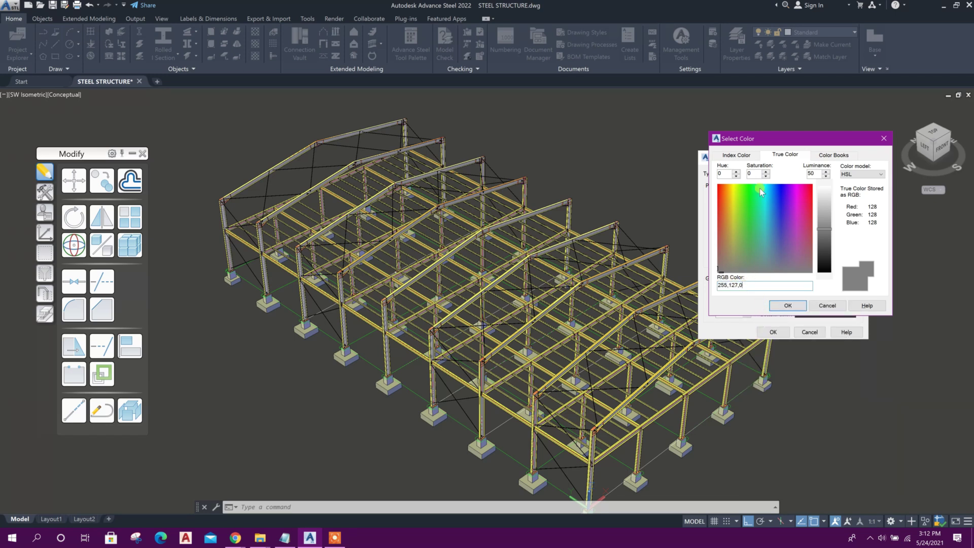
click(751, 173)
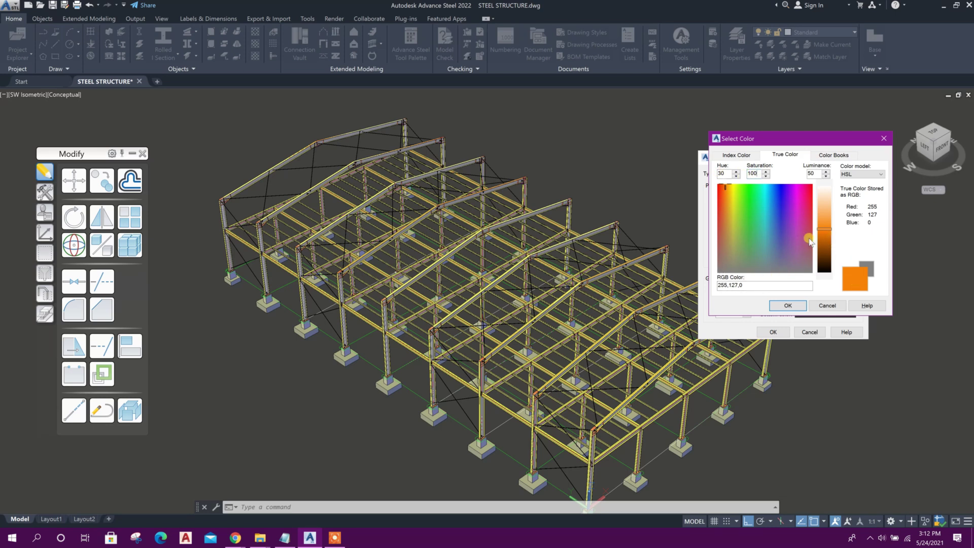
click(831, 233)
click(787, 305)
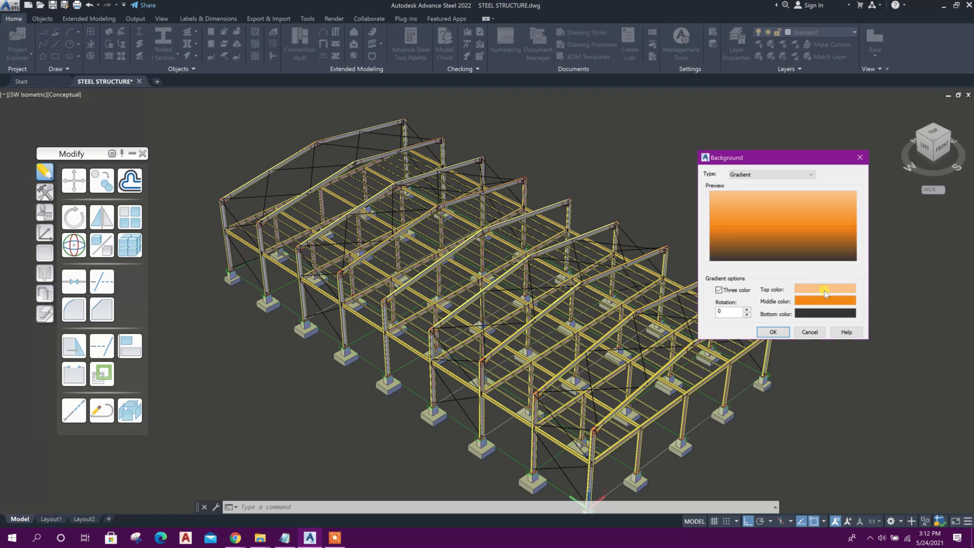
Step: Set the bottom gradient colour to a darker orange from 255,127,0 and apply the gradient
click(812, 315)
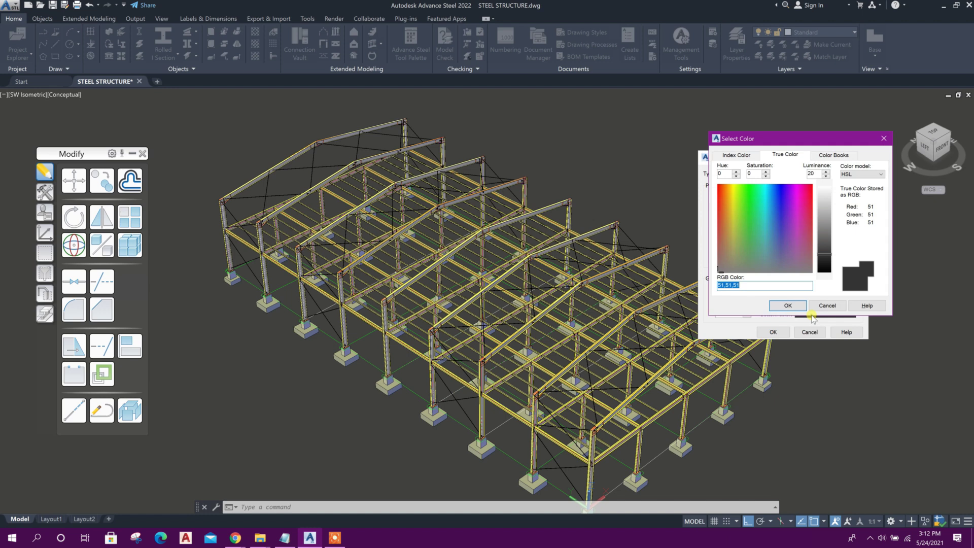
right_click(737, 288)
click(755, 320)
click(751, 173)
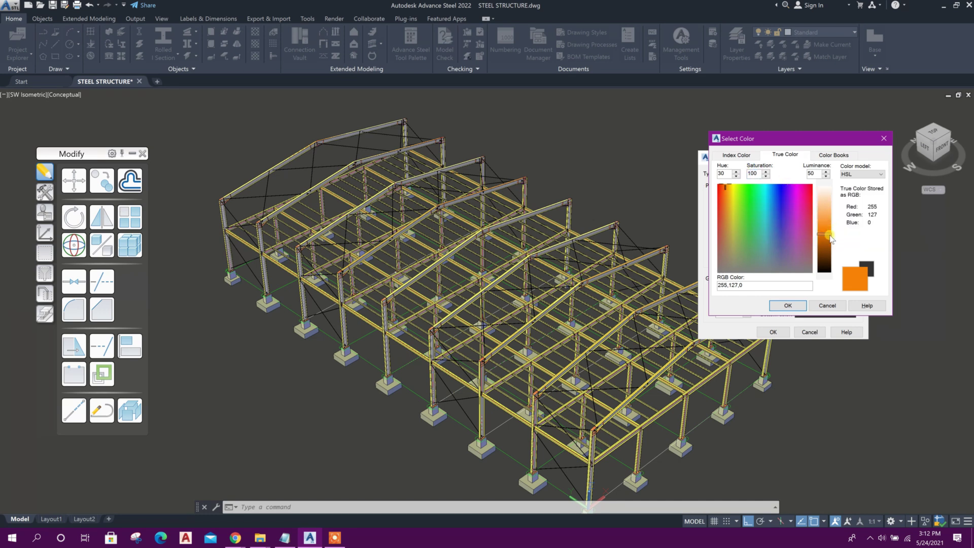
mouse_move(830, 242)
mouse_down()
mouse_move(824, 248)
mouse_move(825, 238)
mouse_up()
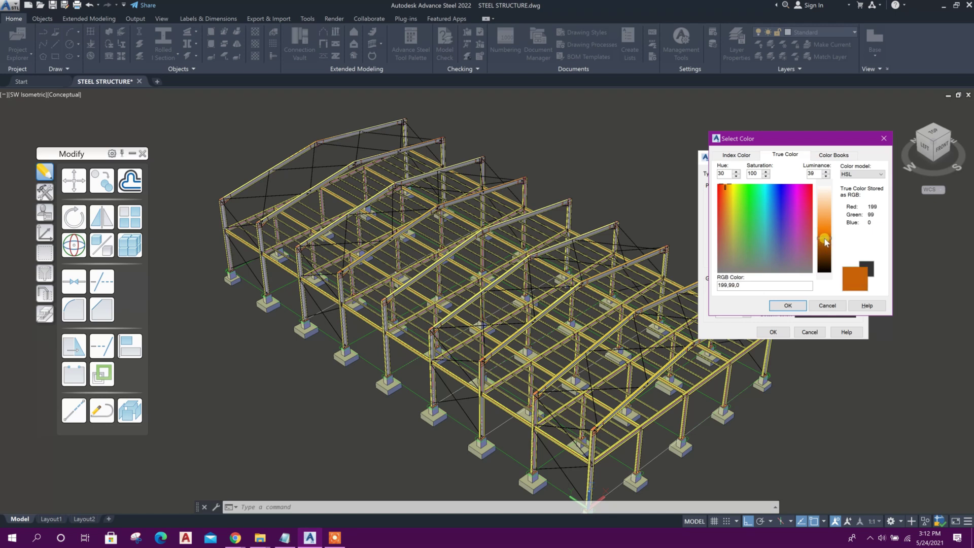
click(788, 305)
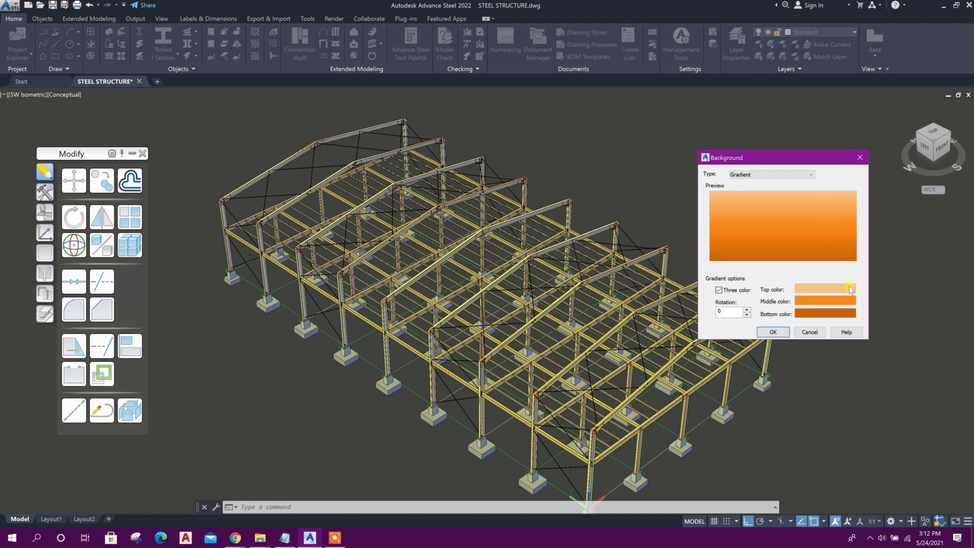
click(773, 332)
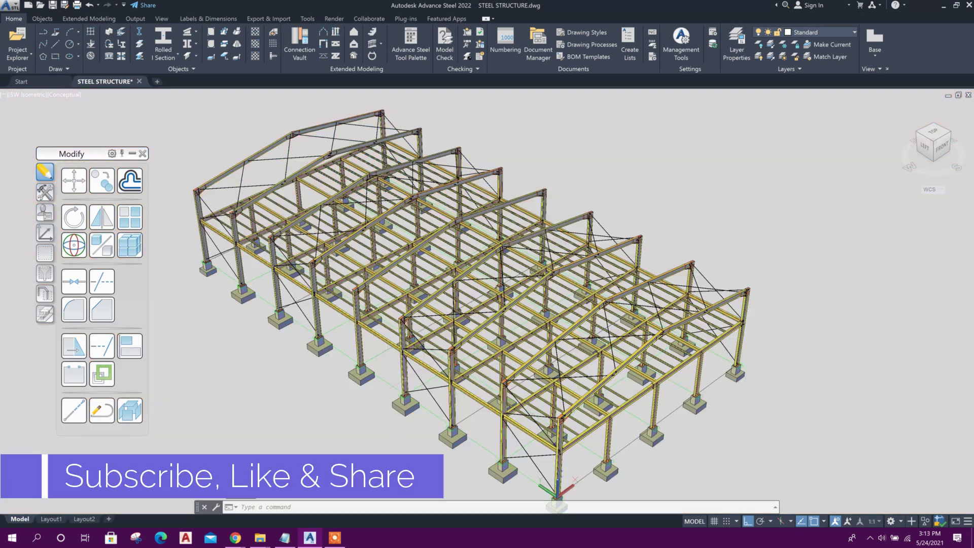
Step: Glance at the to-do notes, recentre the model, and show the Quick views tools
click(284, 538)
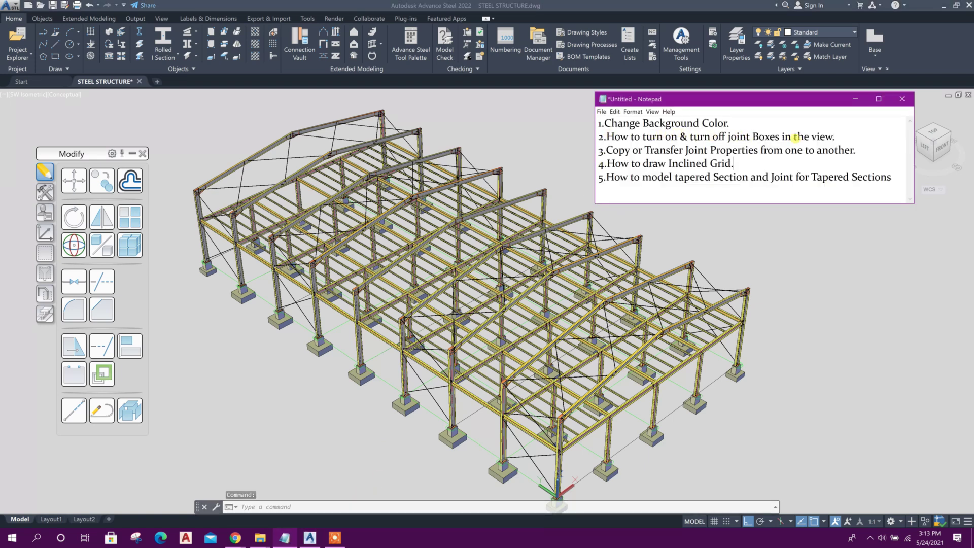
click(855, 99)
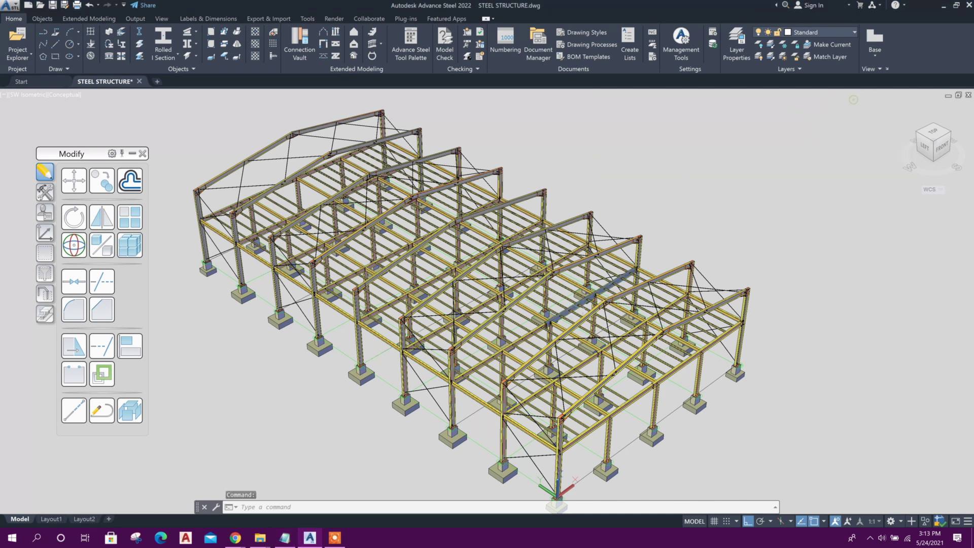
middle_drag(538, 406, 509, 373)
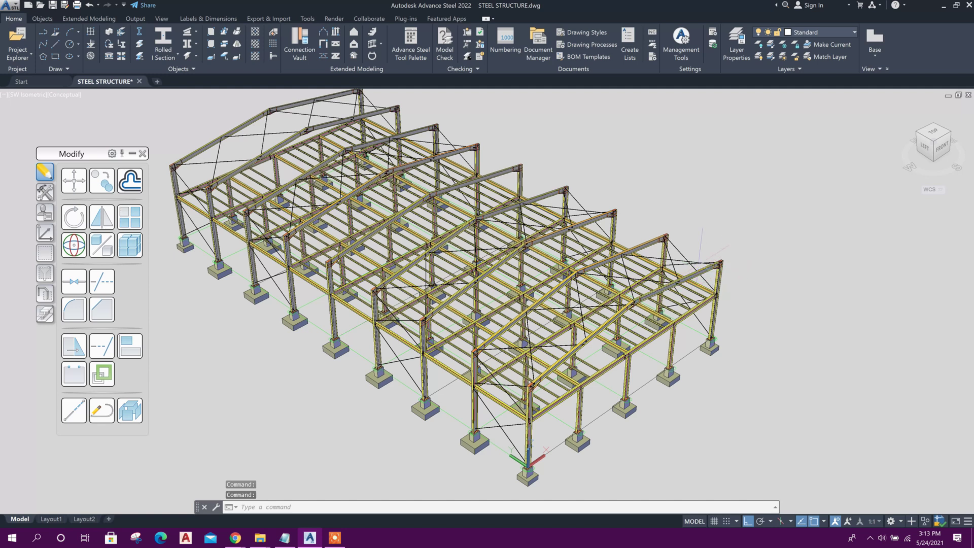
scroll(716, 262, up, 3)
scroll(703, 263, down, 3)
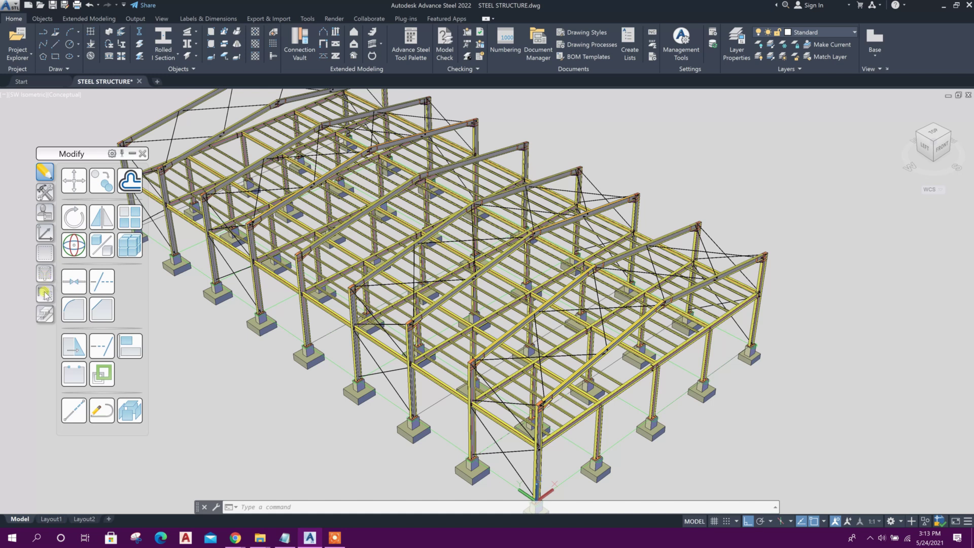
click(45, 293)
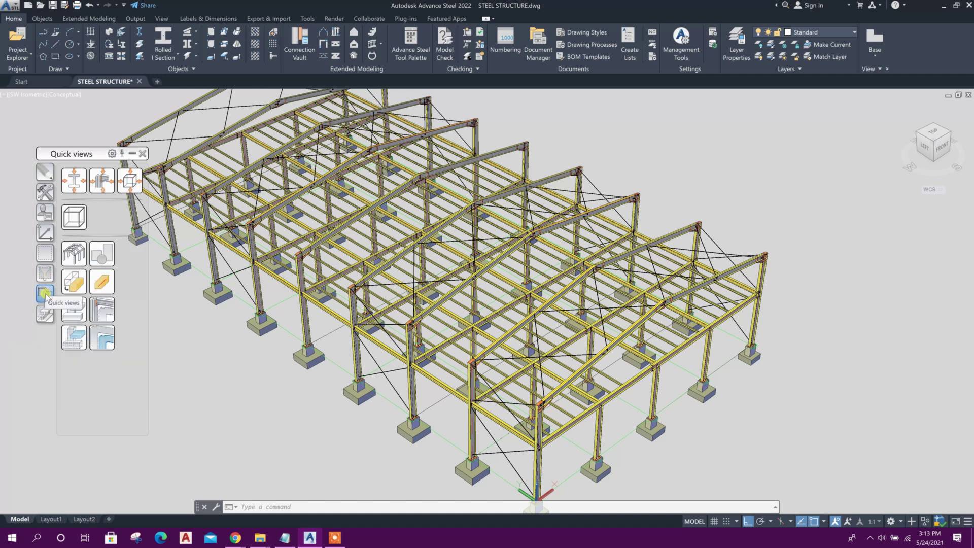
Step: Make all hidden objects visible with All visible, then zoom and pan to inspect the frame
click(73, 256)
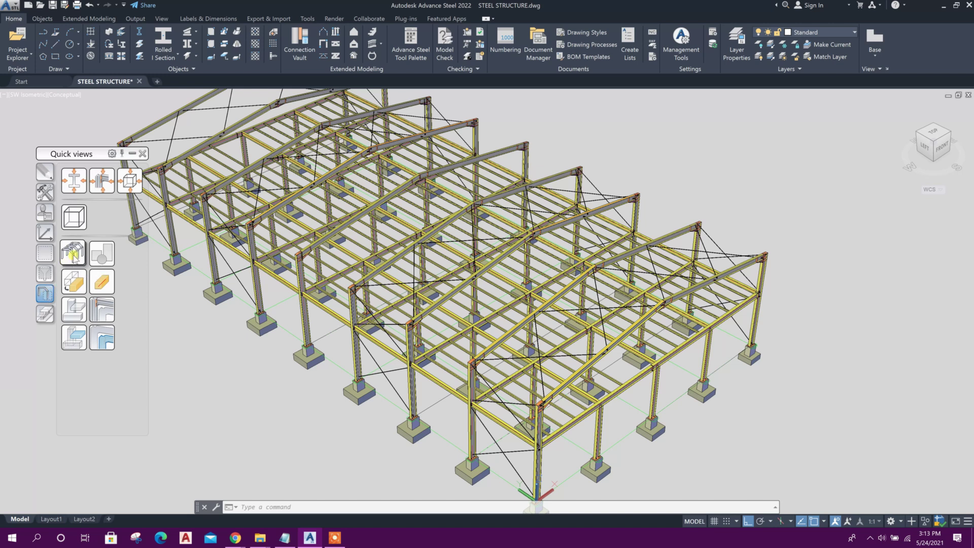
click(623, 332)
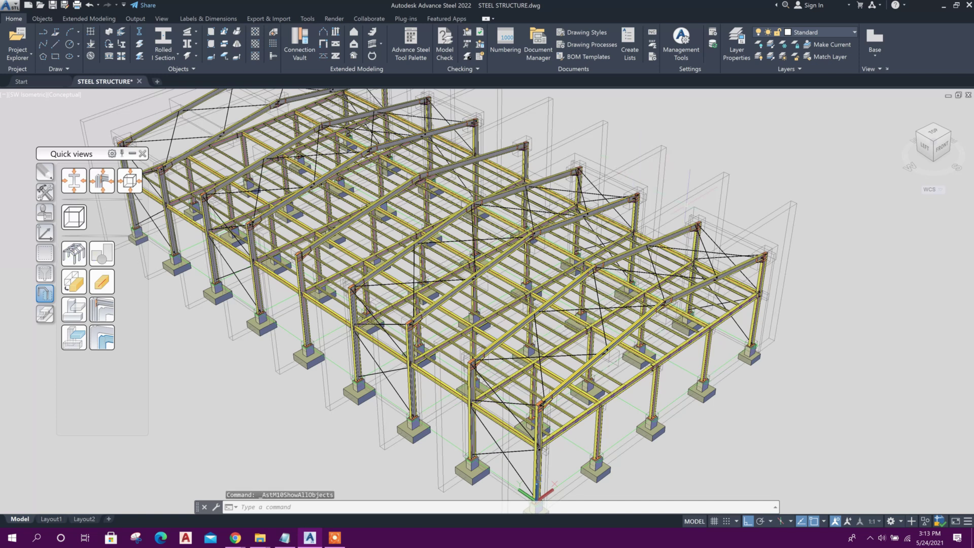
scroll(499, 315, up, 2)
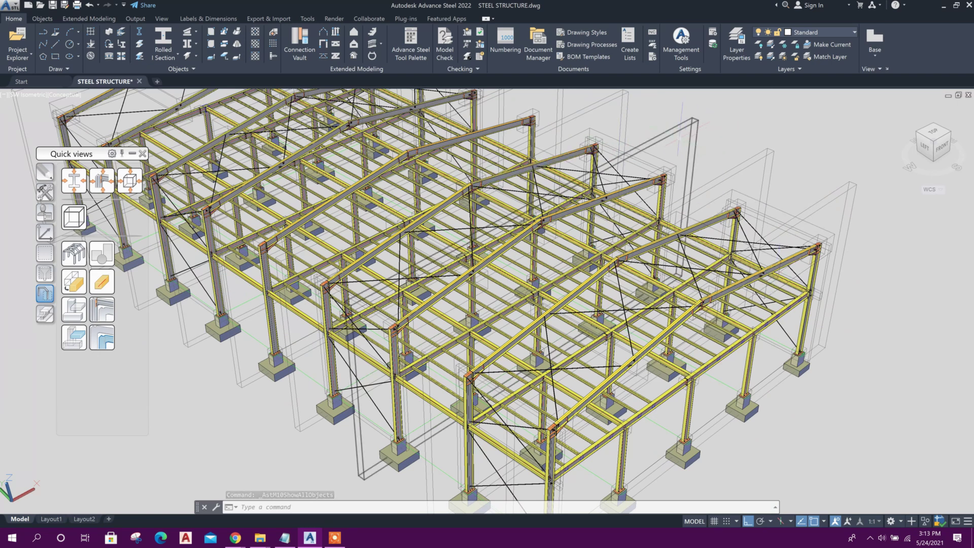
scroll(500, 304, up, 2)
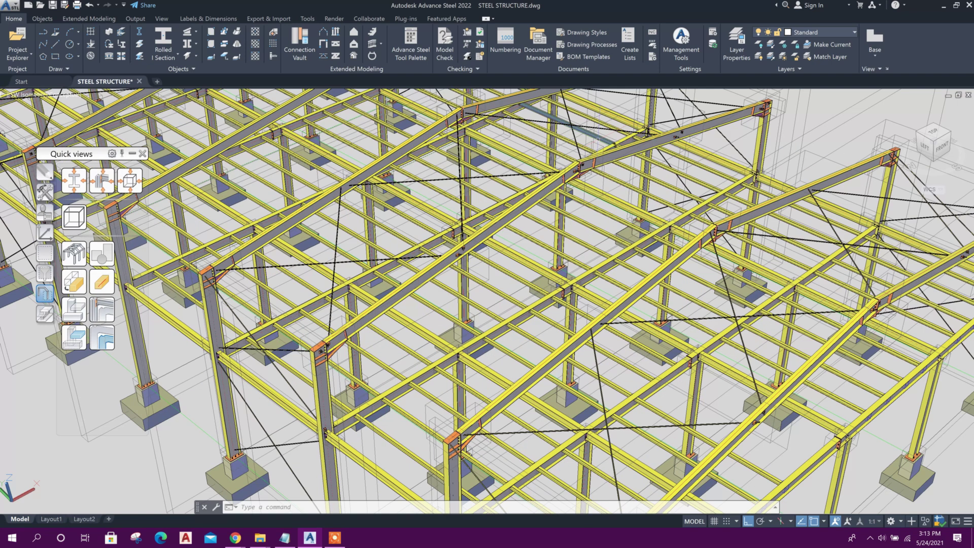
scroll(499, 304, down, 5)
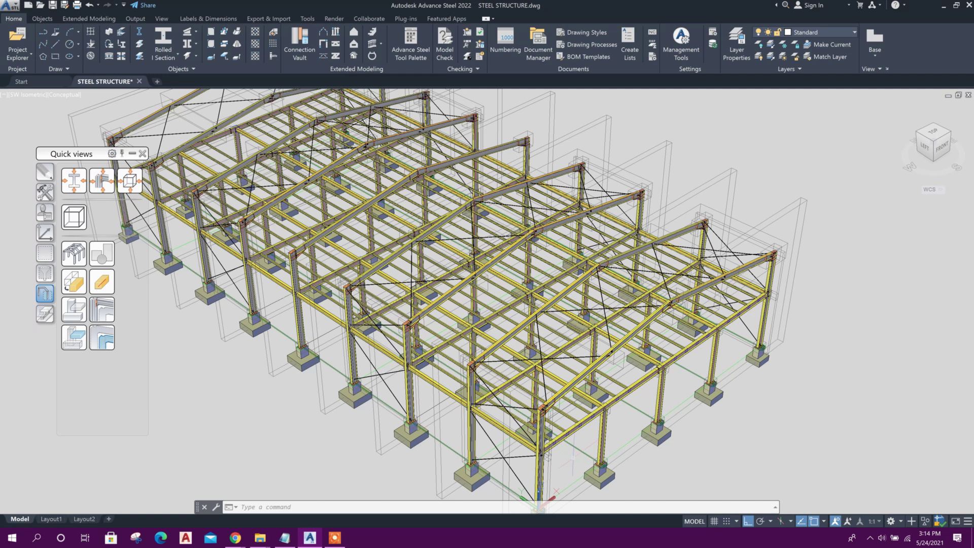
middle_drag(336, 471, 342, 442)
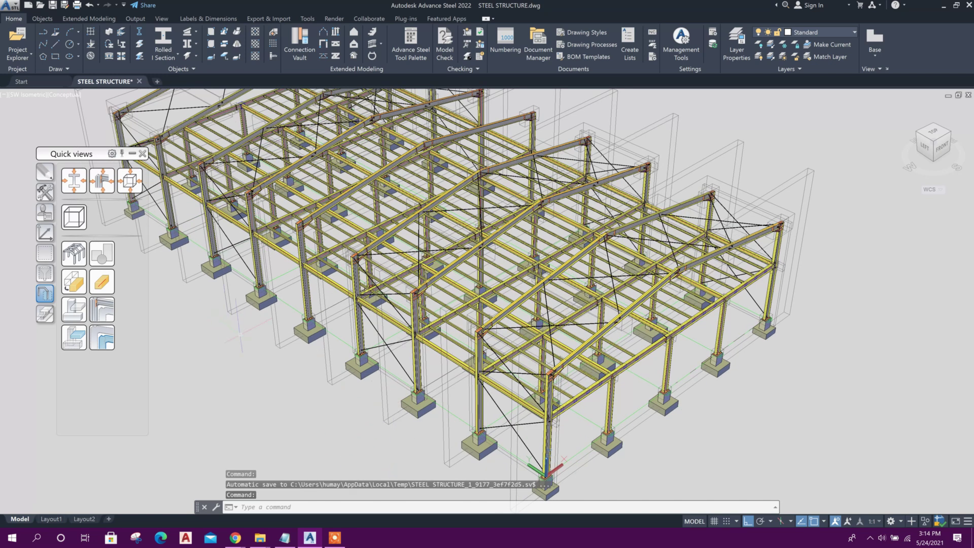
Step: Select the joint boxes and hide them via Quick views, then orbit the model
click(45, 274)
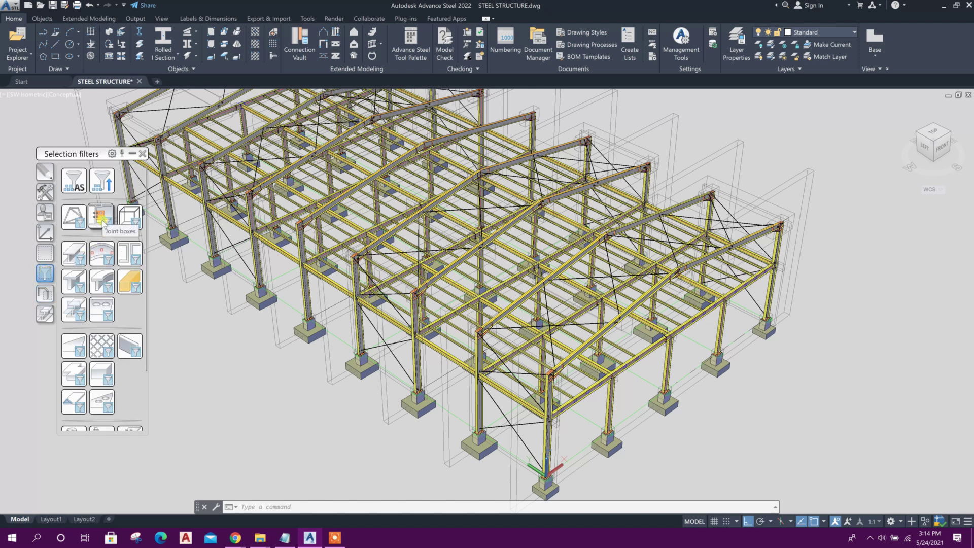
click(101, 218)
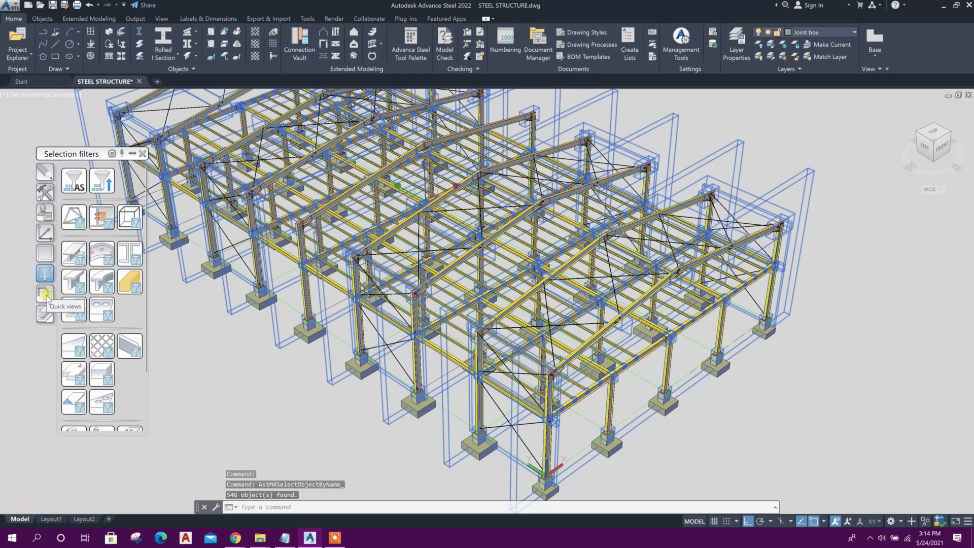
click(46, 294)
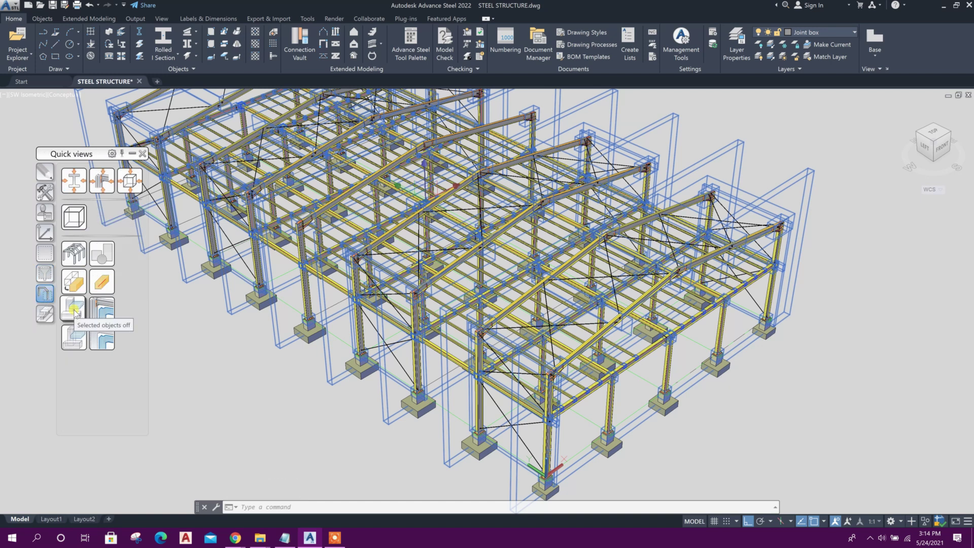
click(74, 311)
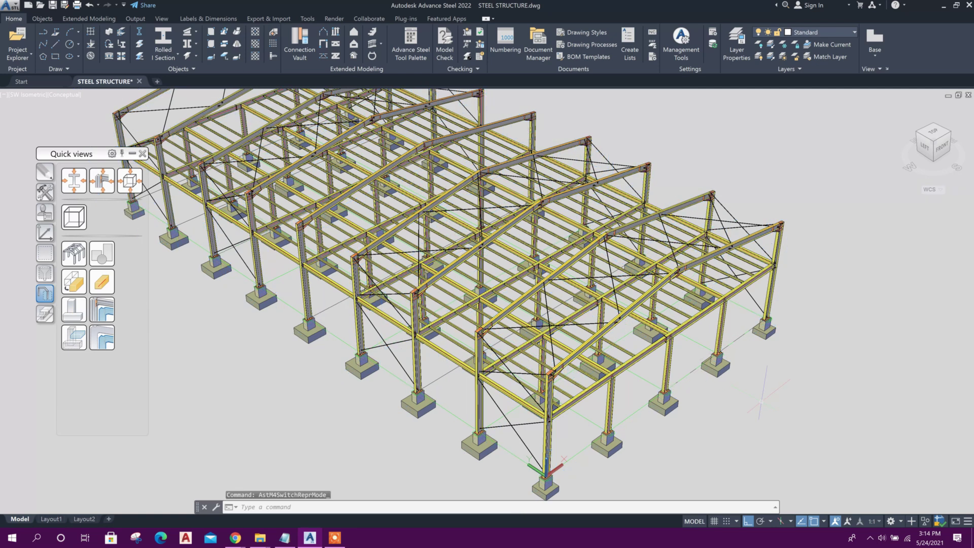
mouse_move(758, 433)
shift+middle_down()
mouse_move(728, 420)
mouse_move(771, 450)
mouse_move(761, 448)
shift+middle_up()
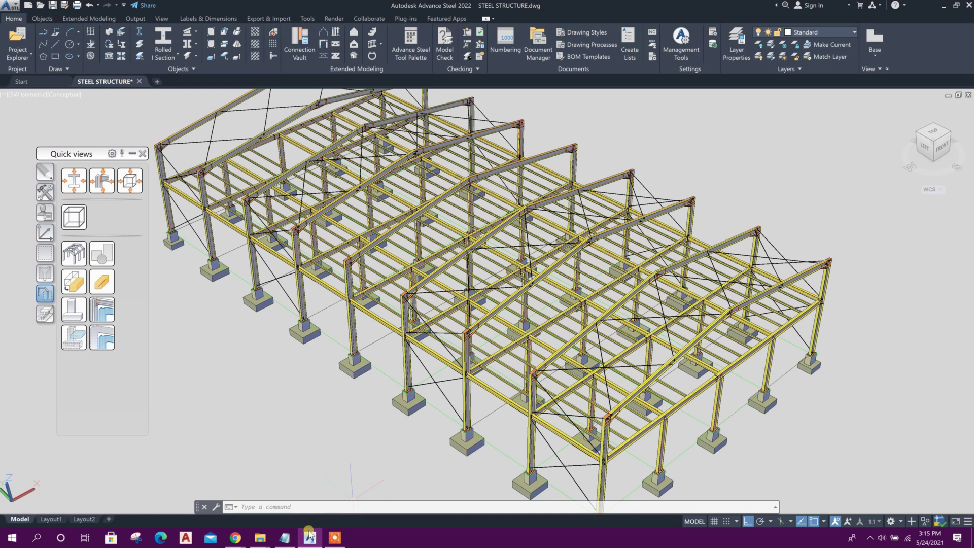
Step: Check topic 3 in Notepad, then show the joint boxes again and select the apex joint box
click(284, 537)
drag(607, 151, 855, 148)
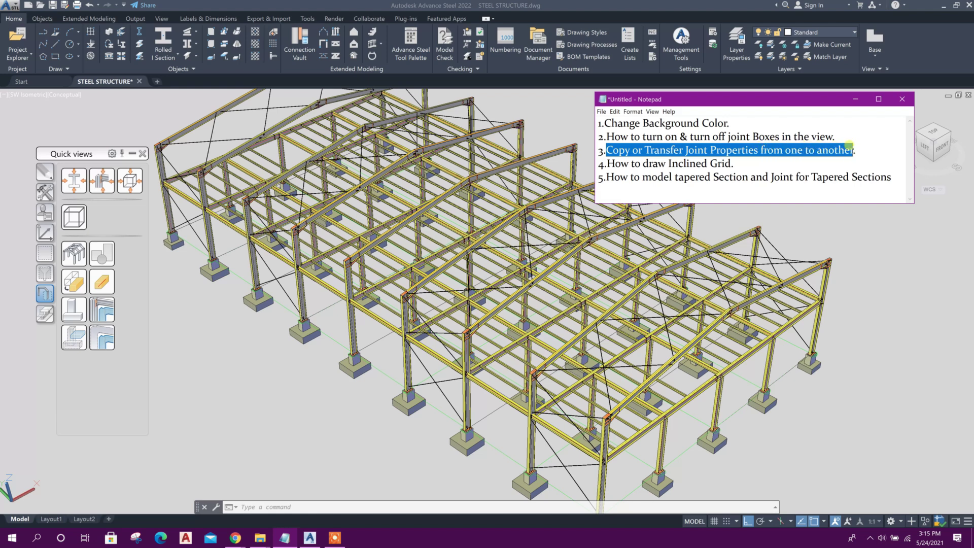
click(855, 99)
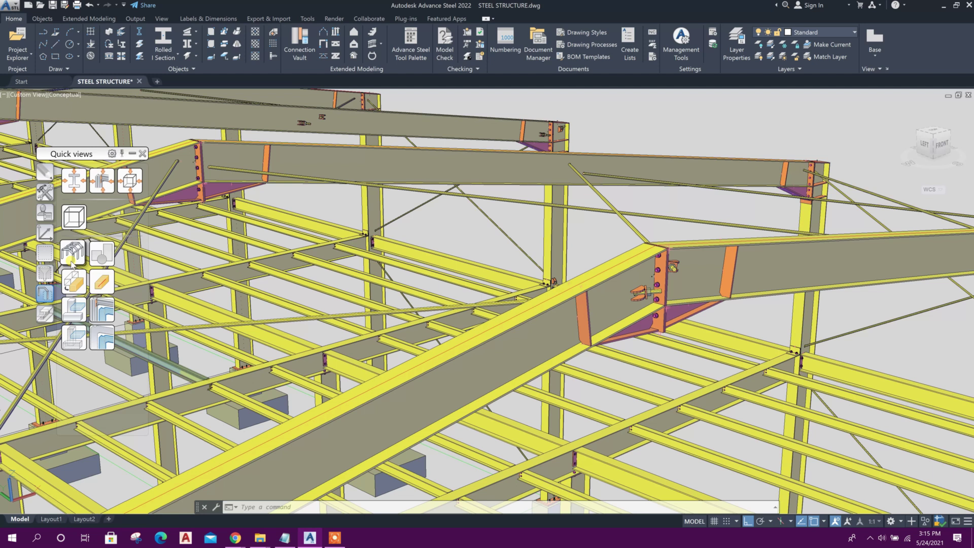
click(72, 257)
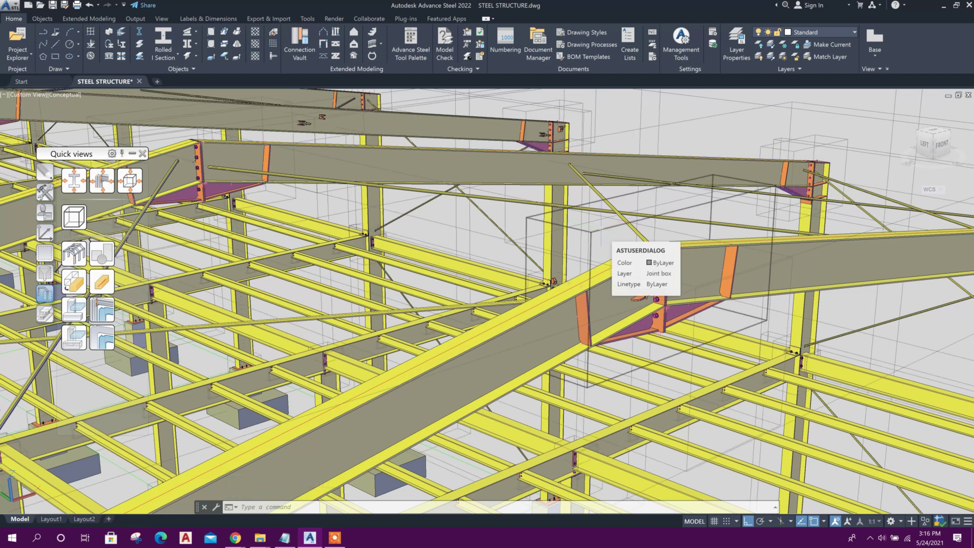
click(603, 235)
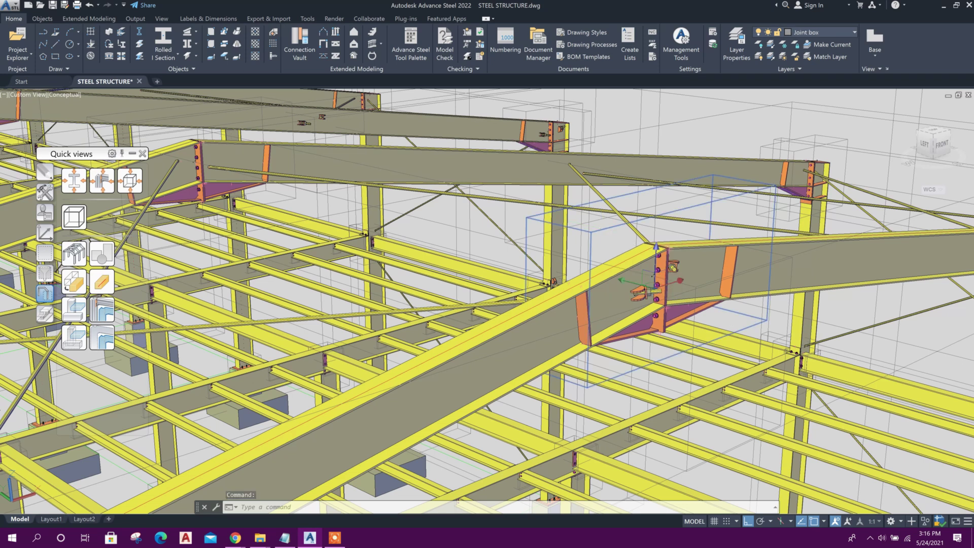
Step: Open the apex joint's General > Haunch 1 parameters and set the haunch type to Profile
double_click(596, 221)
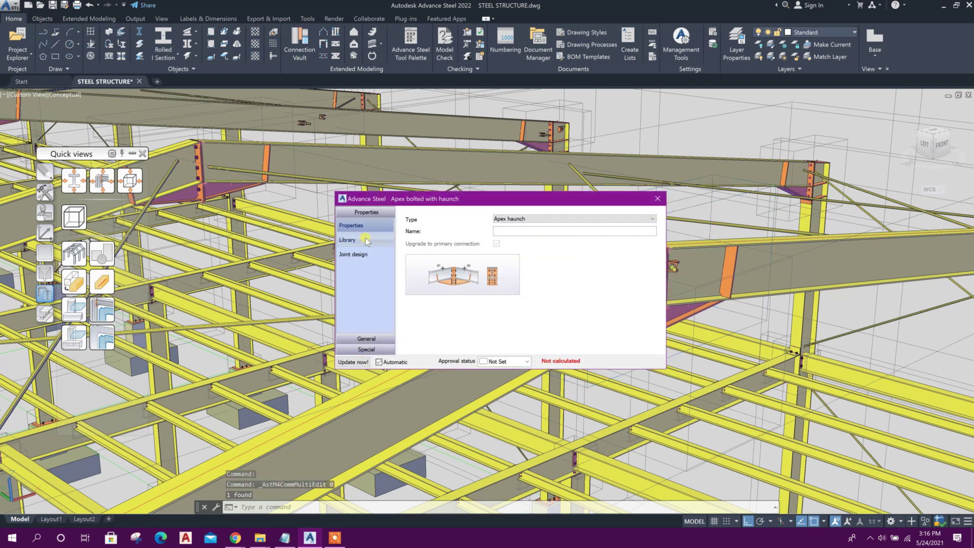
click(365, 338)
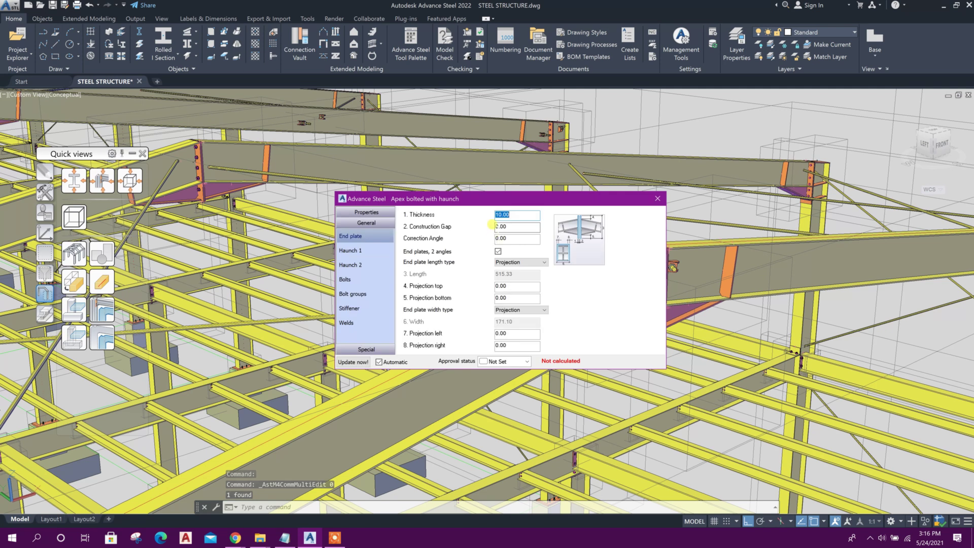
click(367, 252)
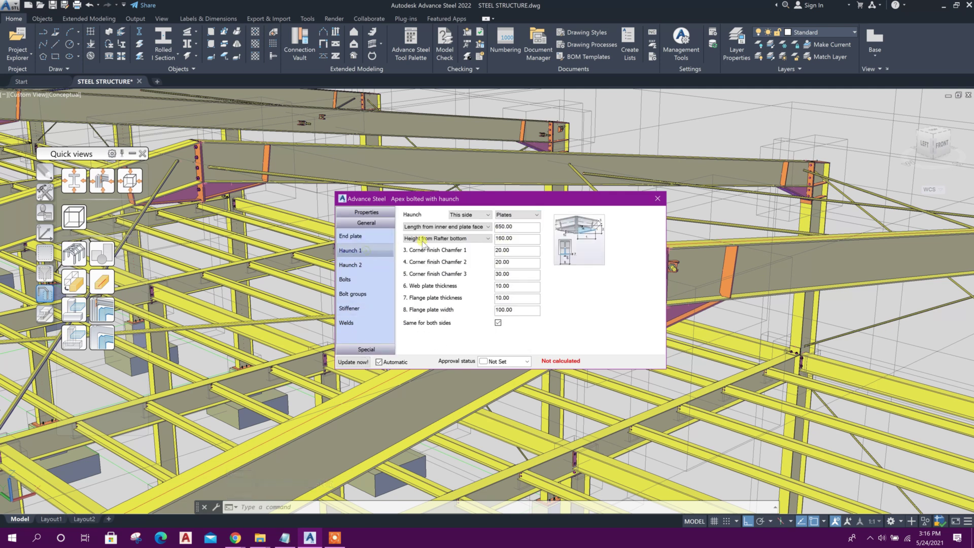
click(518, 219)
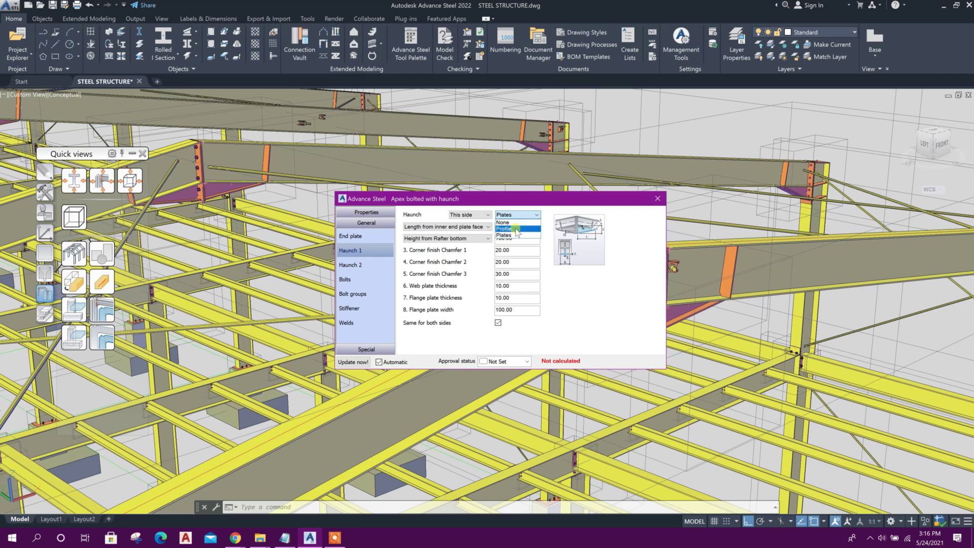
click(516, 229)
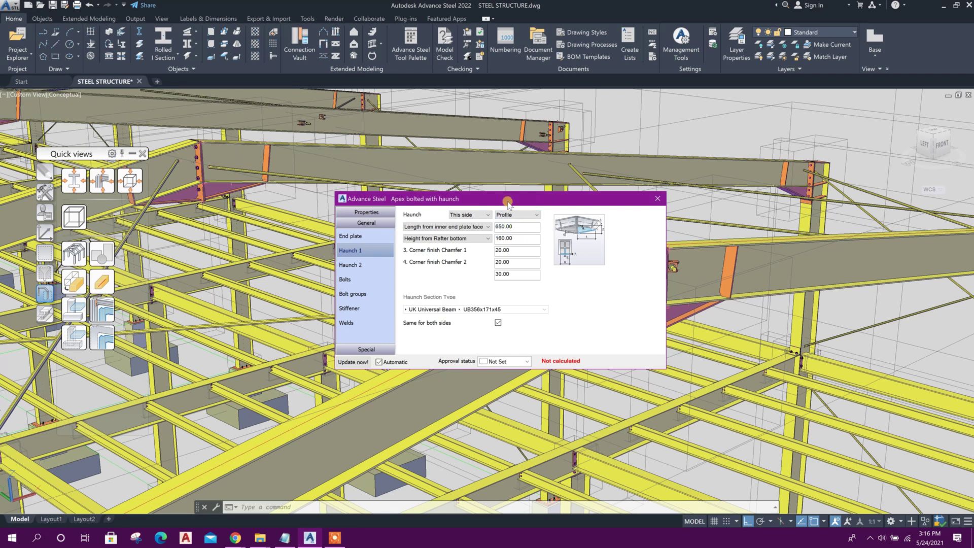
drag(485, 198, 327, 195)
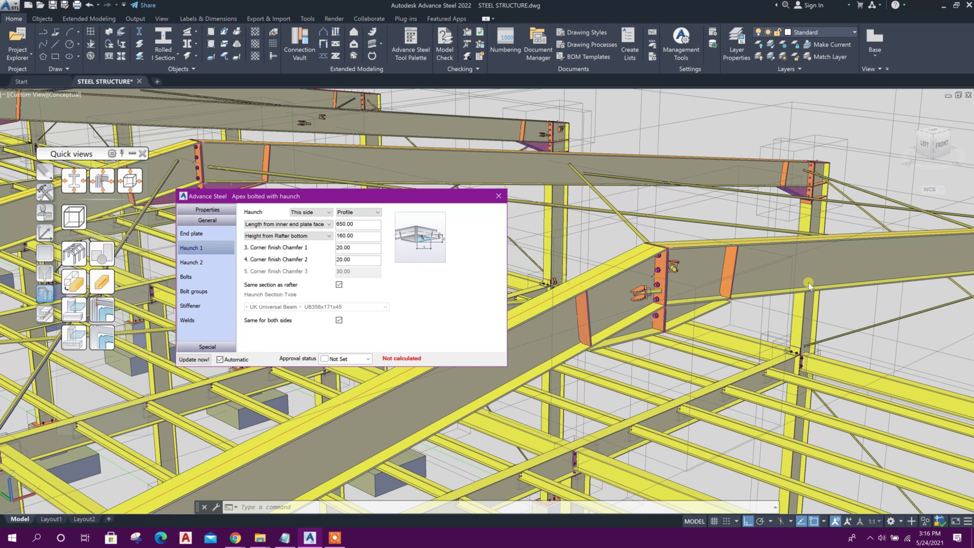
click(367, 213)
click(360, 233)
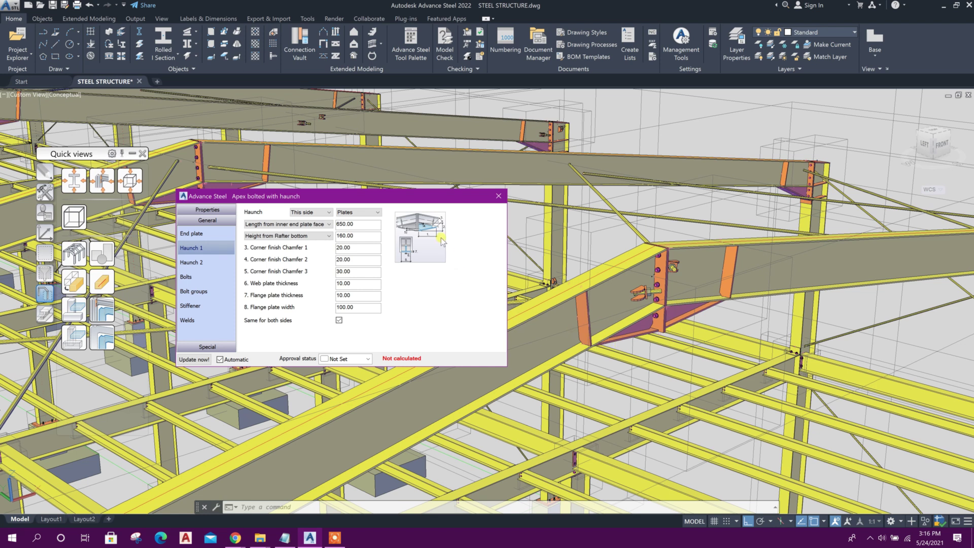
click(462, 256)
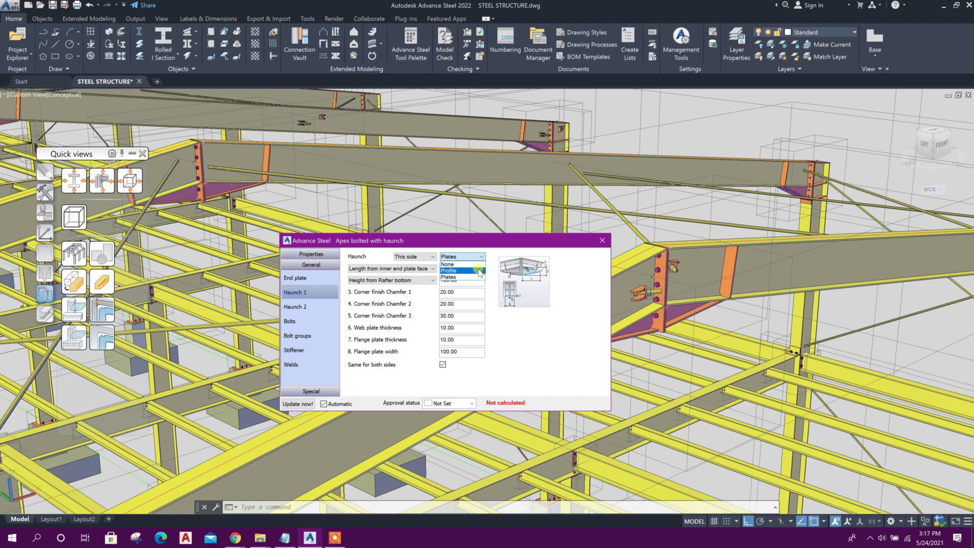
click(479, 271)
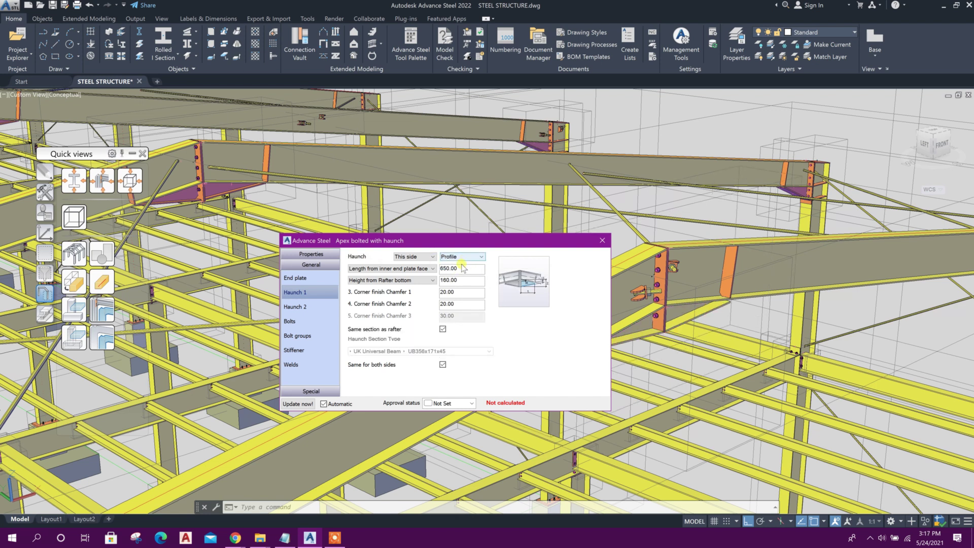
drag(474, 238, 382, 254)
Step: Change the haunch length from 650.00 to 700.00 and close the joint dialog
double_click(405, 274)
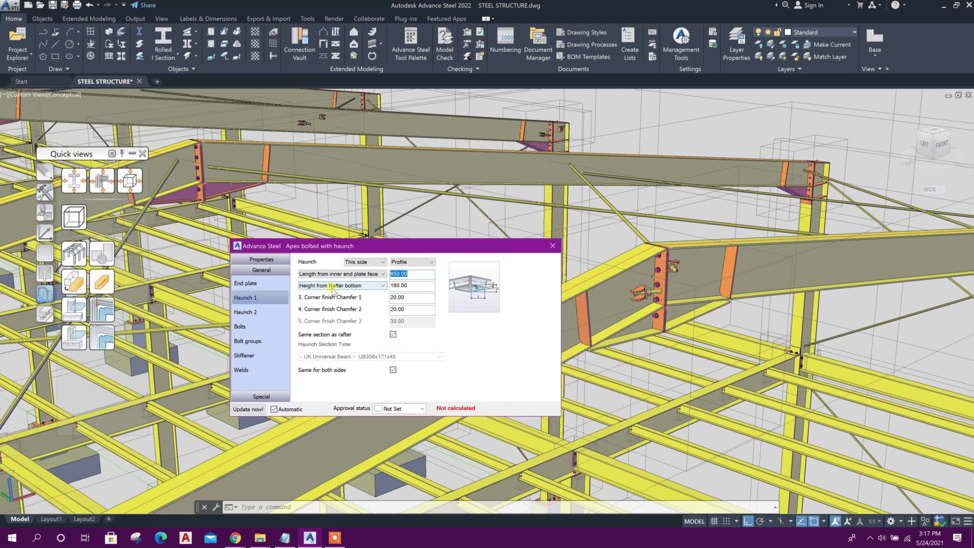
text(700)
click(416, 285)
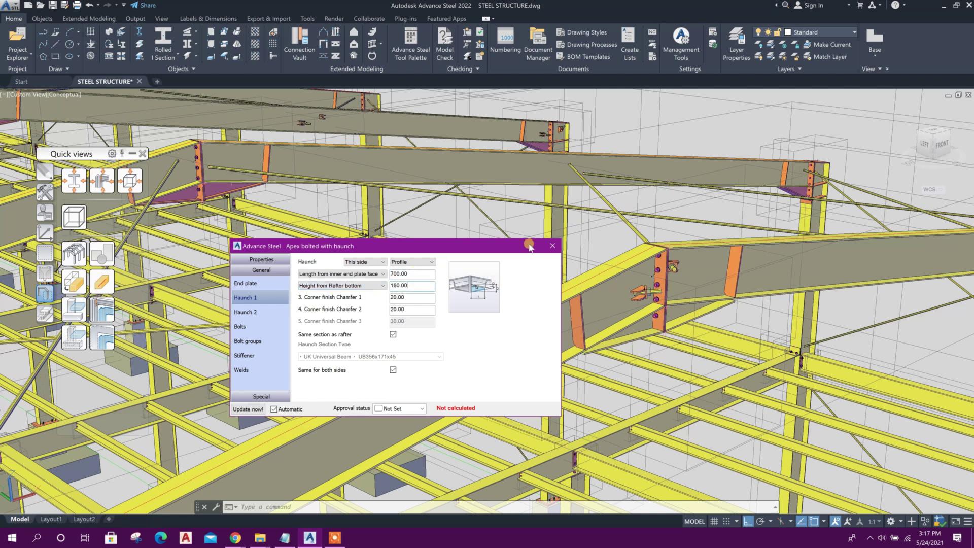
click(551, 246)
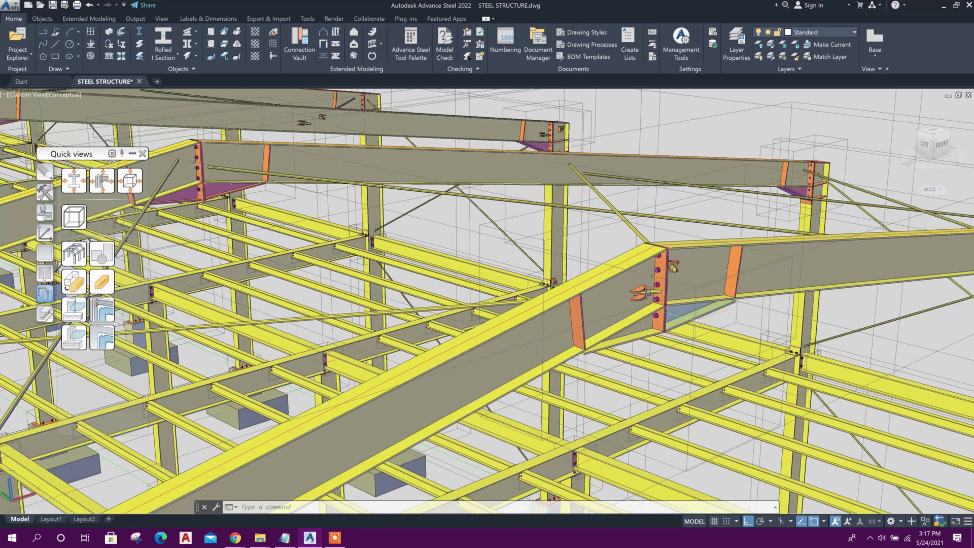
Step: Start Transfer Properties and pick the first two rafter joints to receive settings
scroll(653, 276, down, 5)
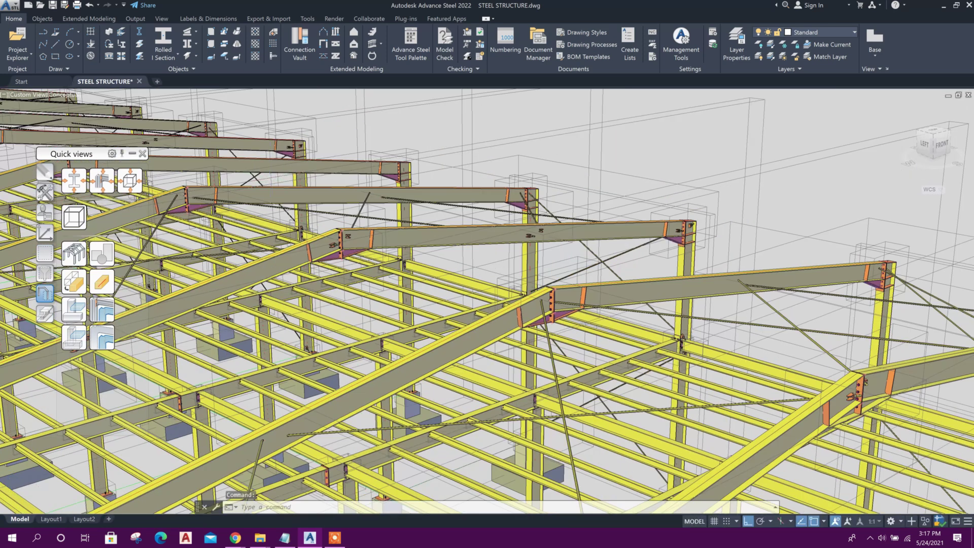
scroll(482, 289, down, 2)
scroll(487, 299, up, 2)
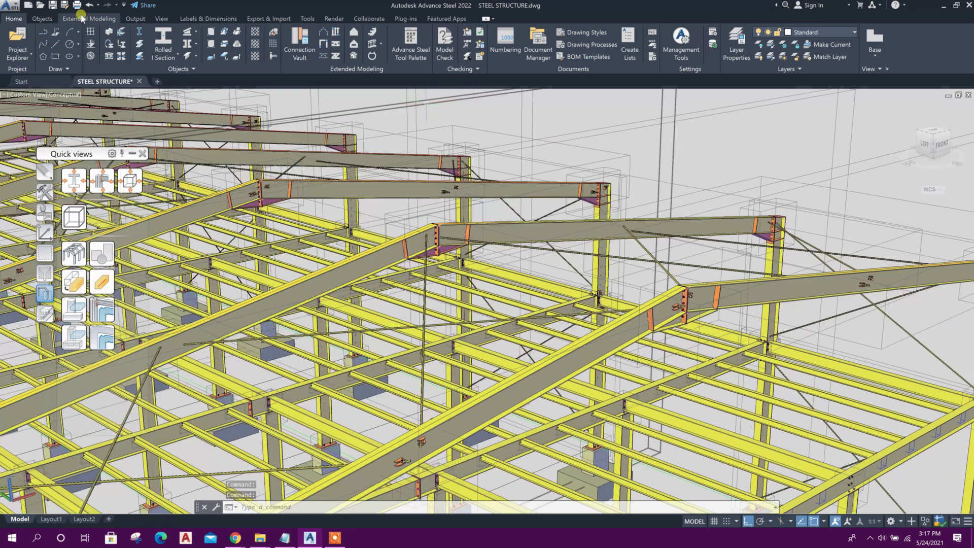
click(83, 20)
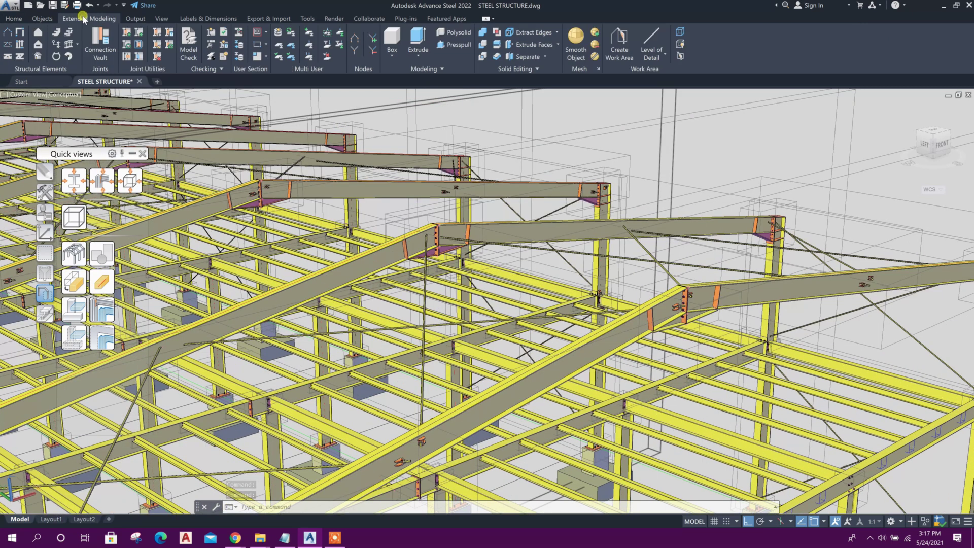
click(157, 45)
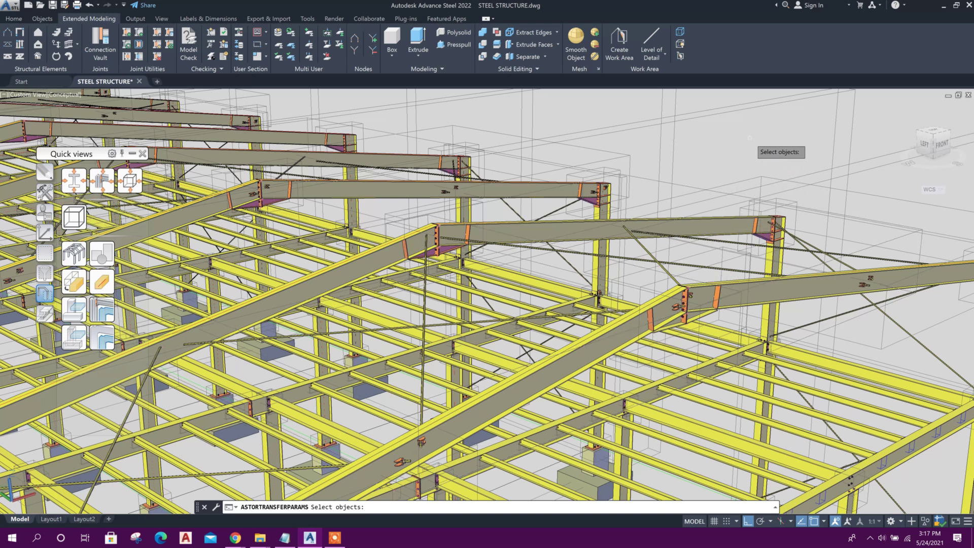
scroll(484, 264, up, 2)
scroll(491, 256, down, 1)
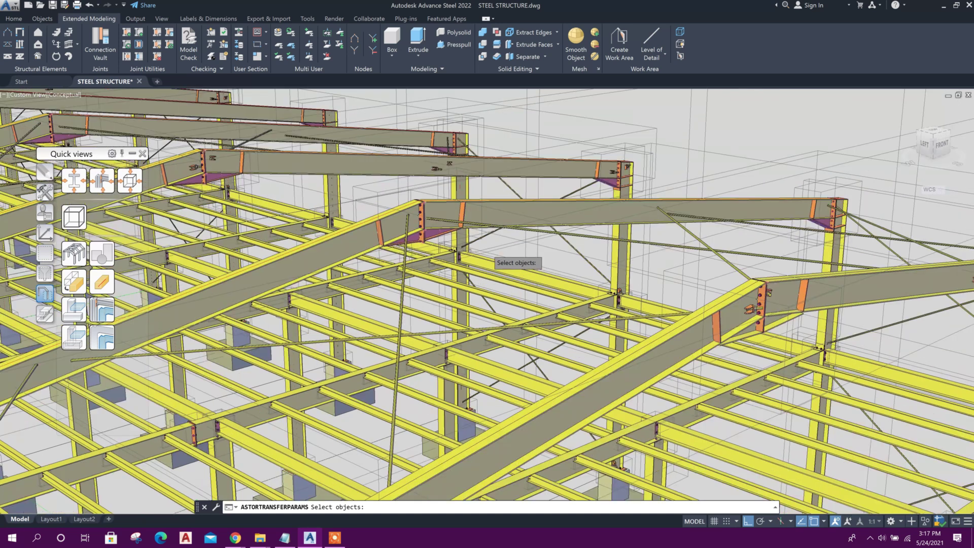
scroll(486, 249, down, 2)
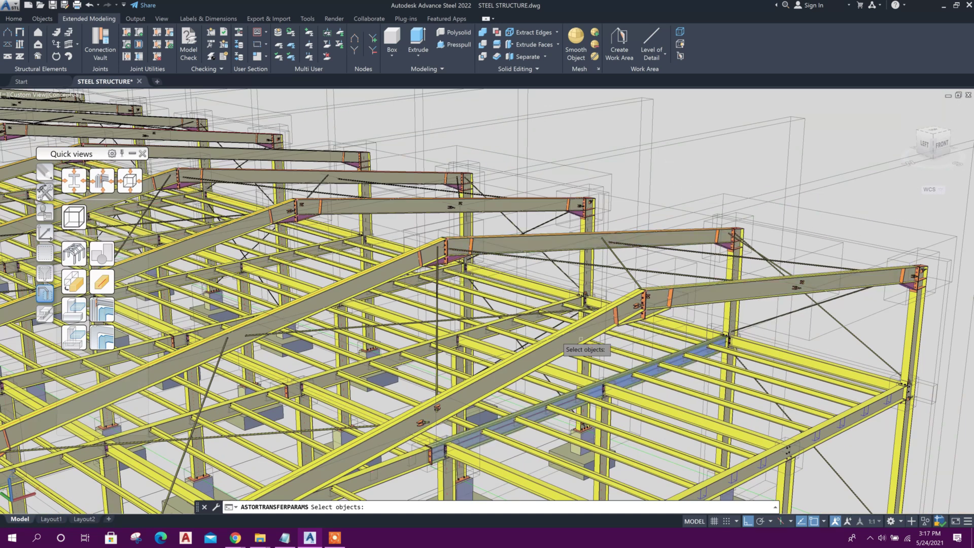
scroll(446, 287, up, 2)
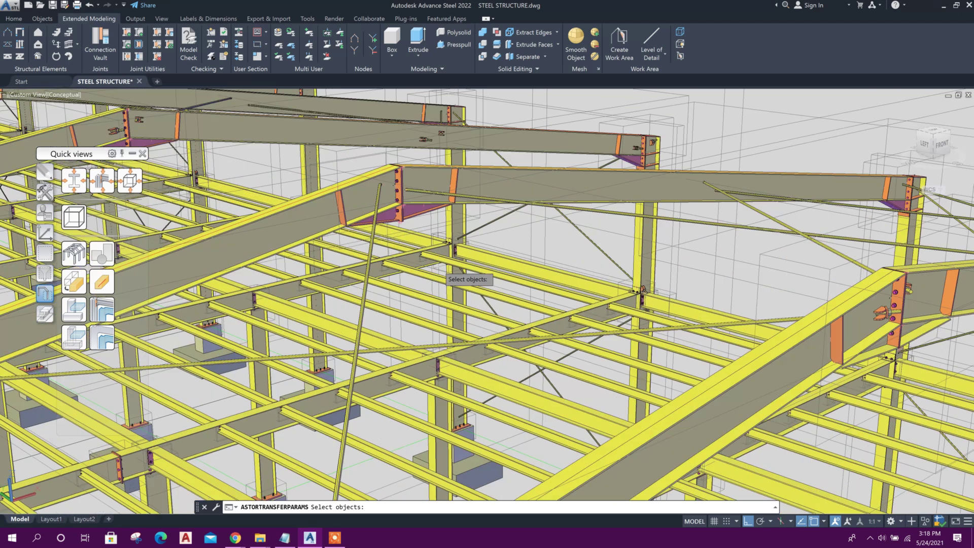
click(417, 215)
scroll(584, 256, down, 3)
scroll(300, 219, up, 2)
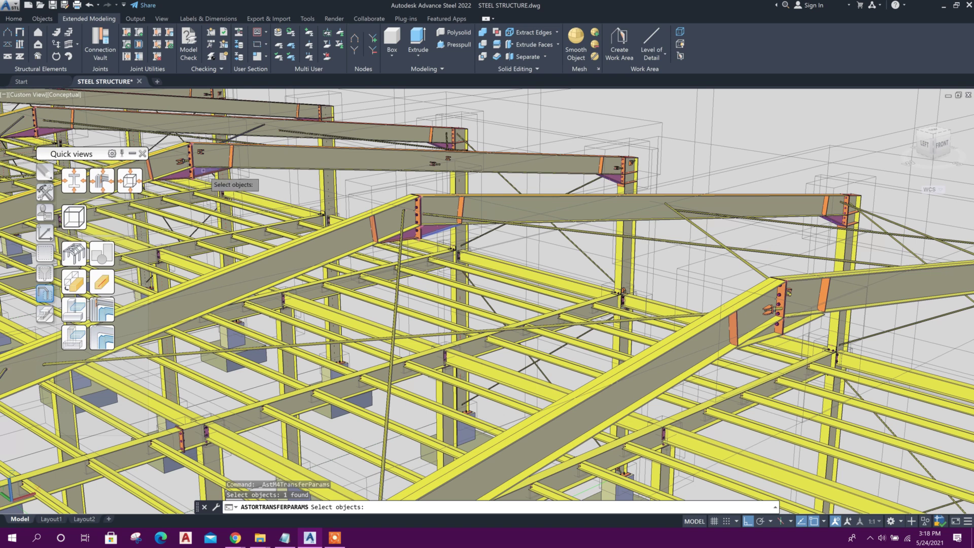
click(358, 167)
Step: Pick the remaining rafter joints across the frames and confirm the eight targets
middle_drag(548, 208, 673, 285)
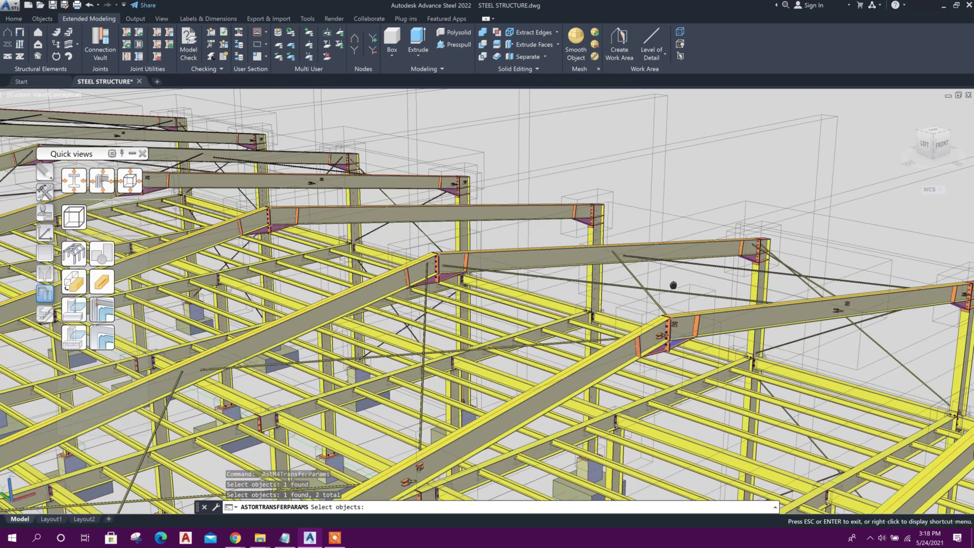
click(449, 293)
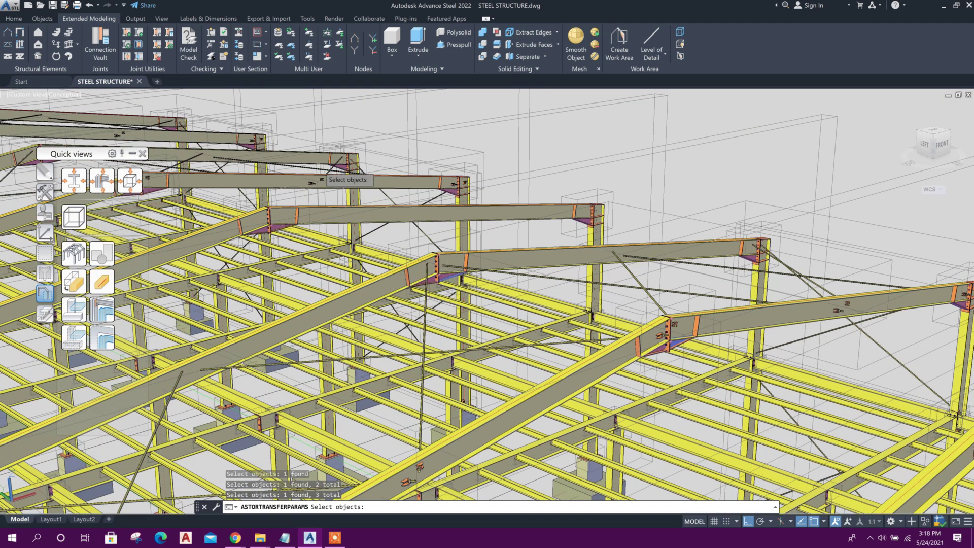
middle_drag(320, 178, 391, 197)
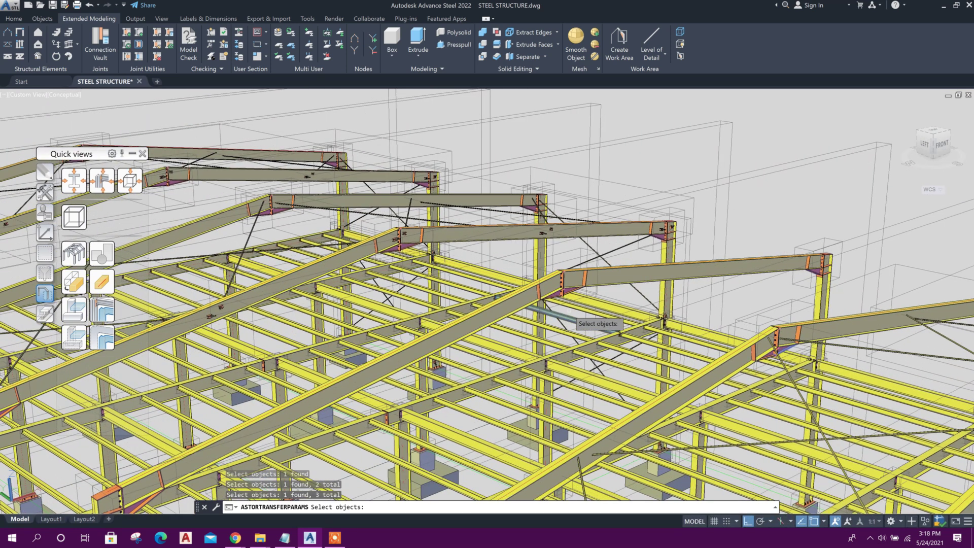
click(573, 316)
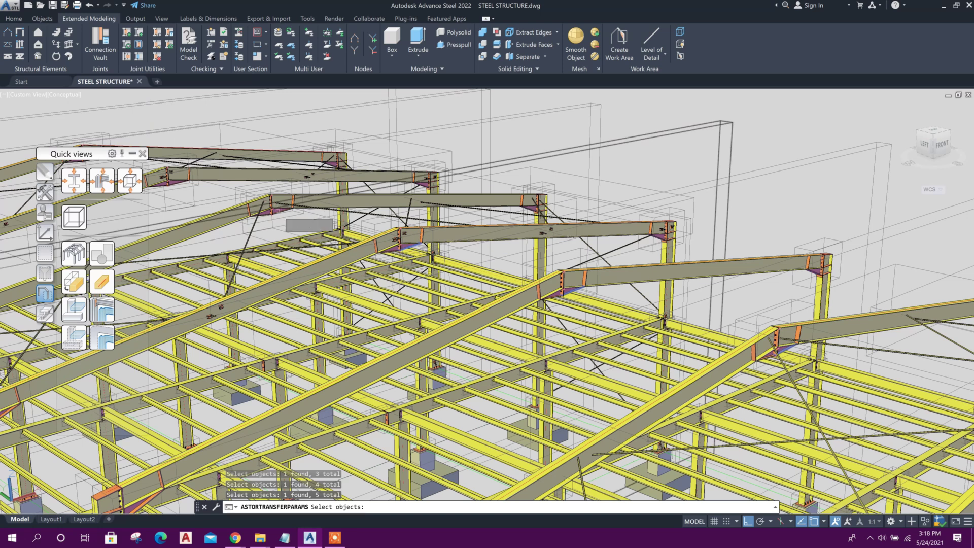
click(282, 217)
click(175, 183)
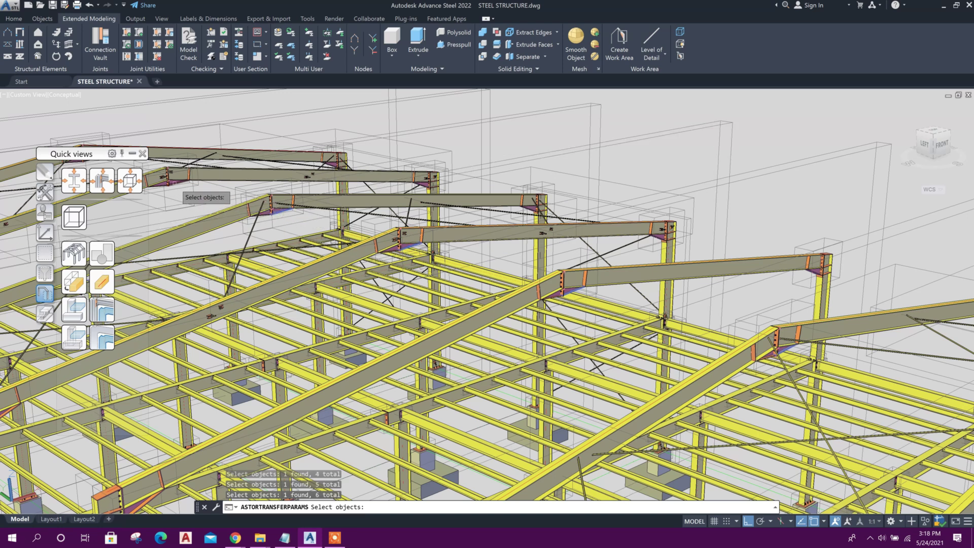
middle_drag(214, 206, 241, 217)
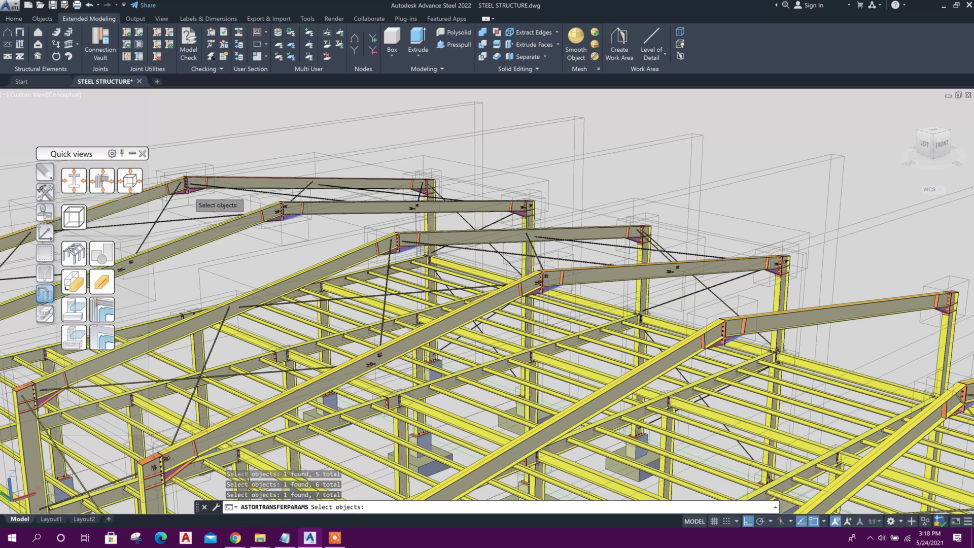
click(308, 184)
scroll(308, 184, down, 2)
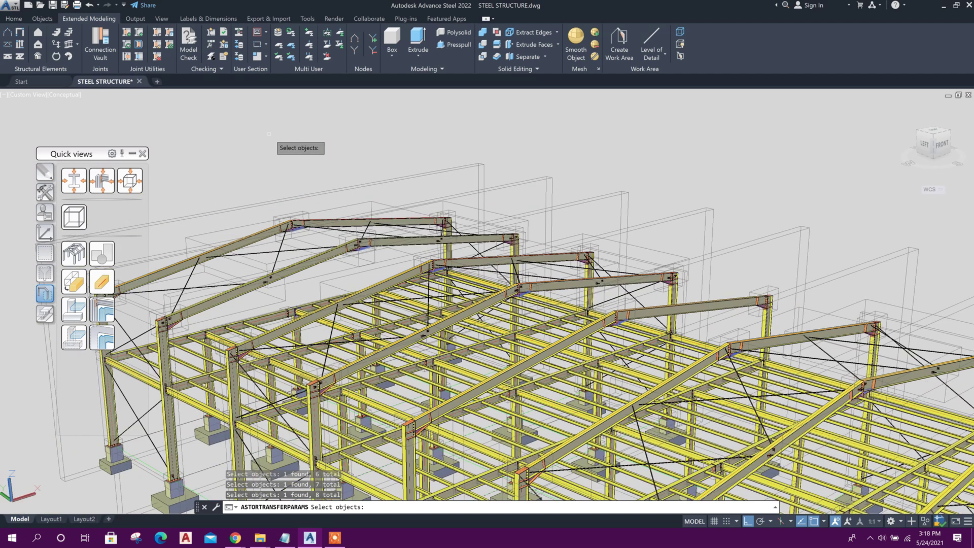
key(Return)
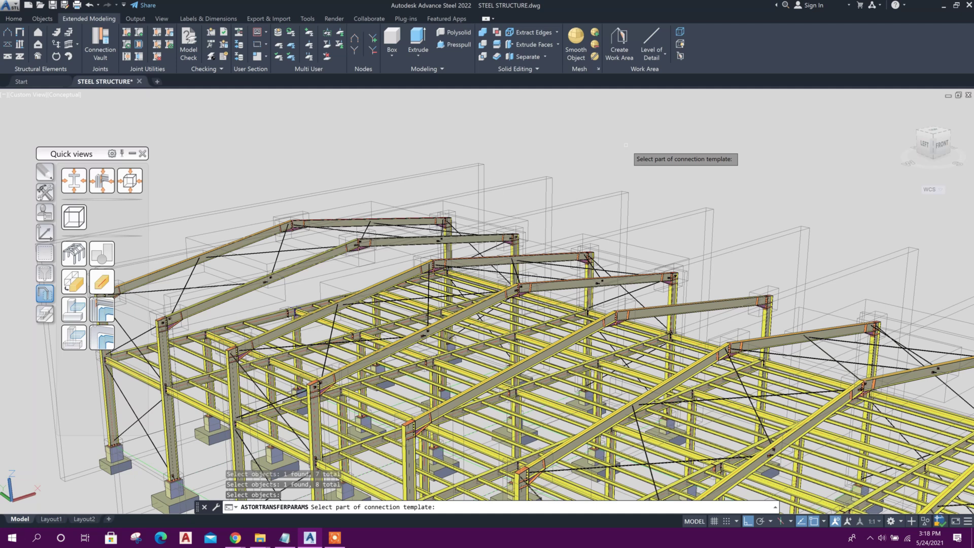
Step: Pick the apex template connection whose parameters are copied to the eight joints
scroll(274, 147, down, 3)
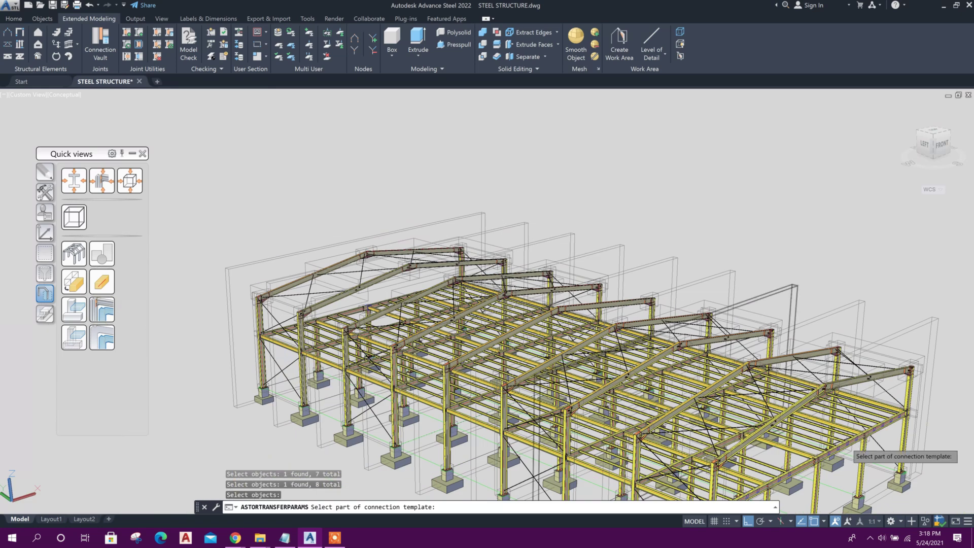
scroll(851, 451, up, 3)
scroll(625, 164, up, 5)
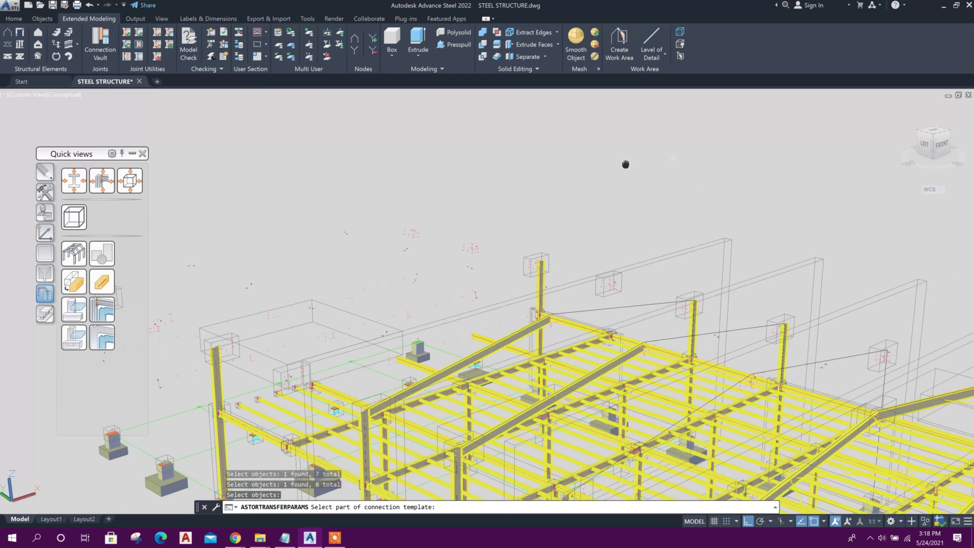
scroll(625, 164, down, 3)
scroll(456, 145, up, 3)
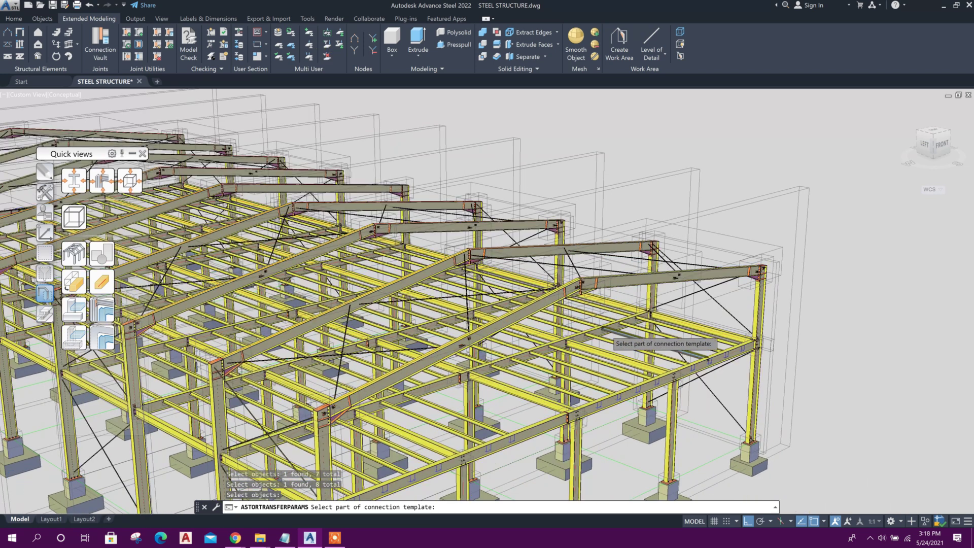
scroll(608, 338, up, 3)
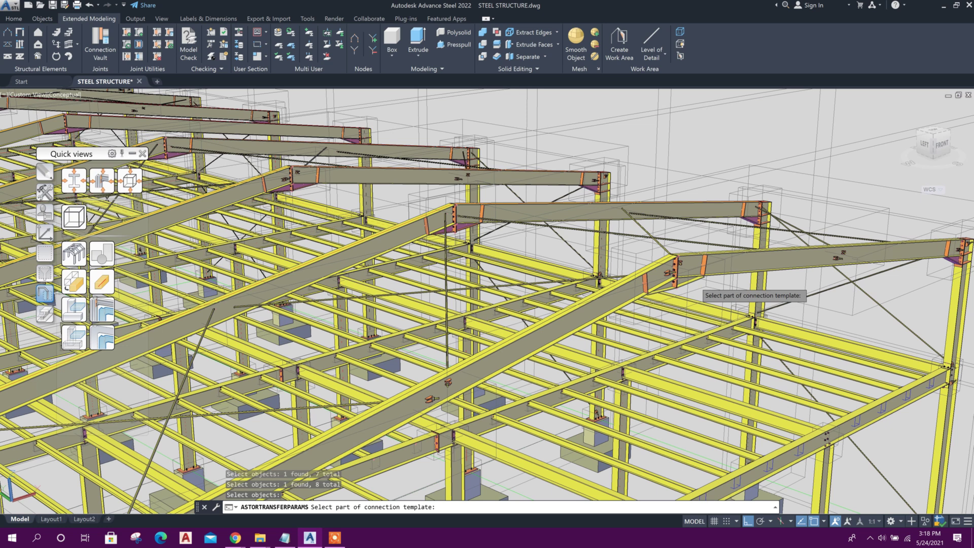
click(699, 288)
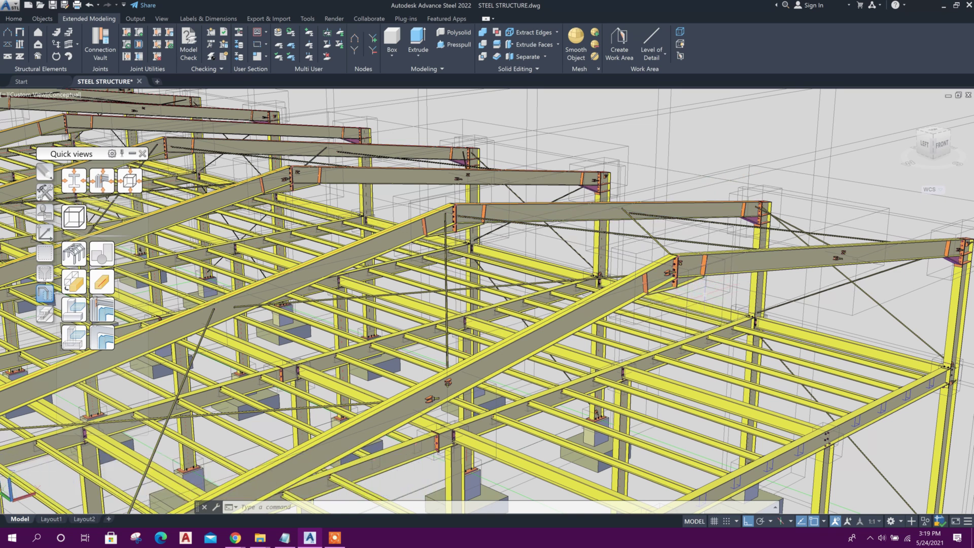
Step: Change the apex connection's Haunch 1 type from rolled profile to Plates and update it
click(705, 285)
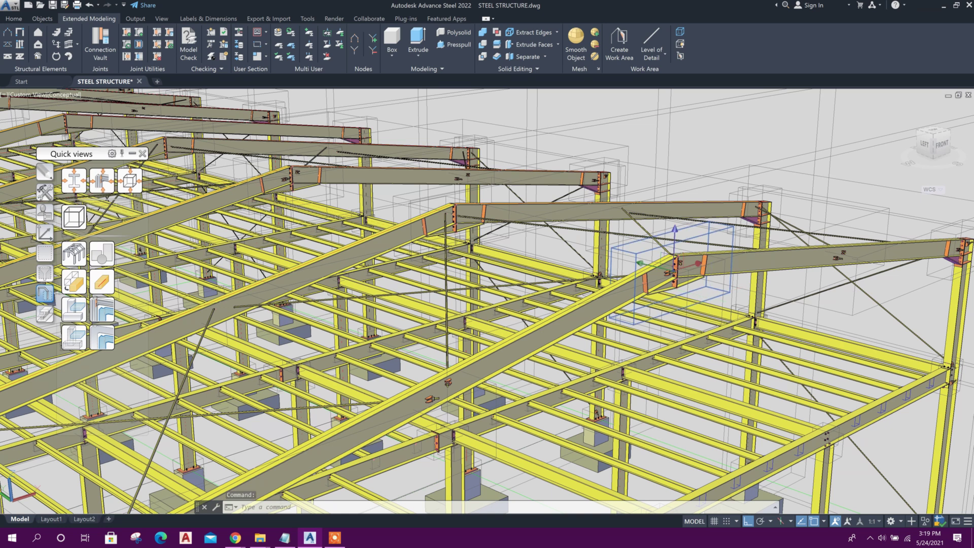
double_click(705, 285)
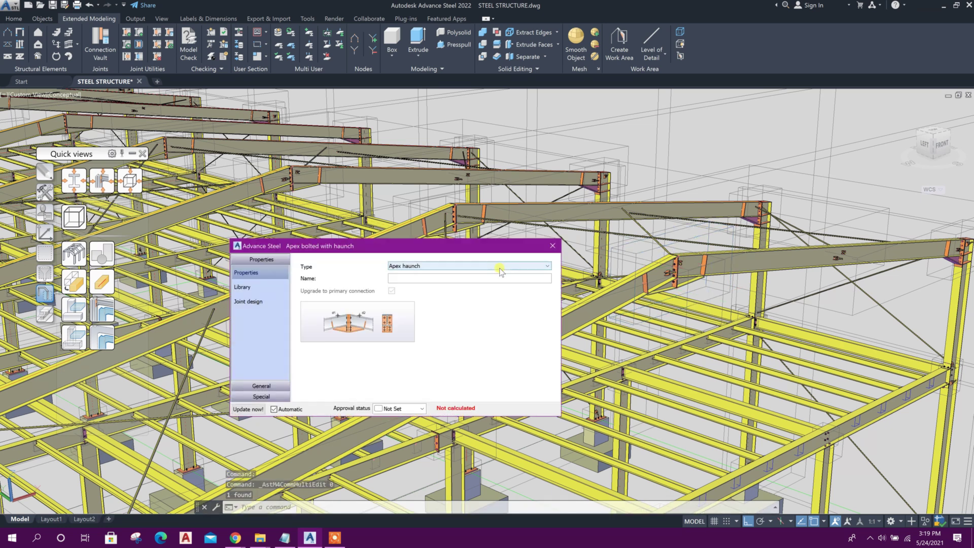
click(261, 386)
click(248, 297)
click(400, 262)
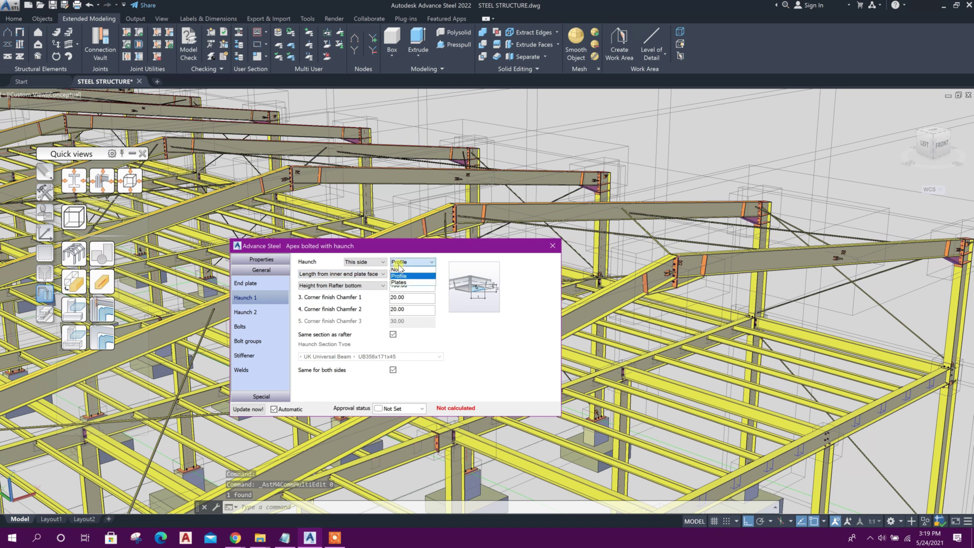
click(399, 282)
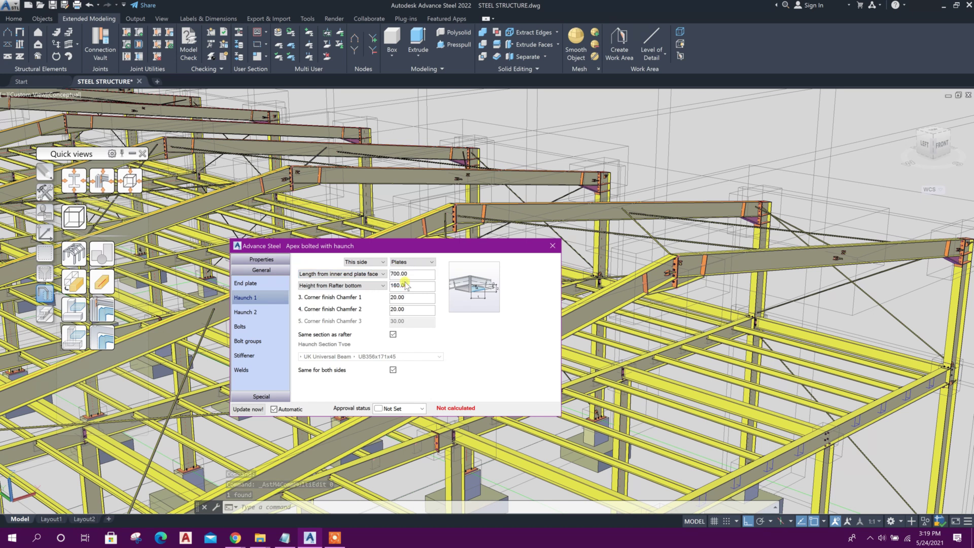
click(259, 409)
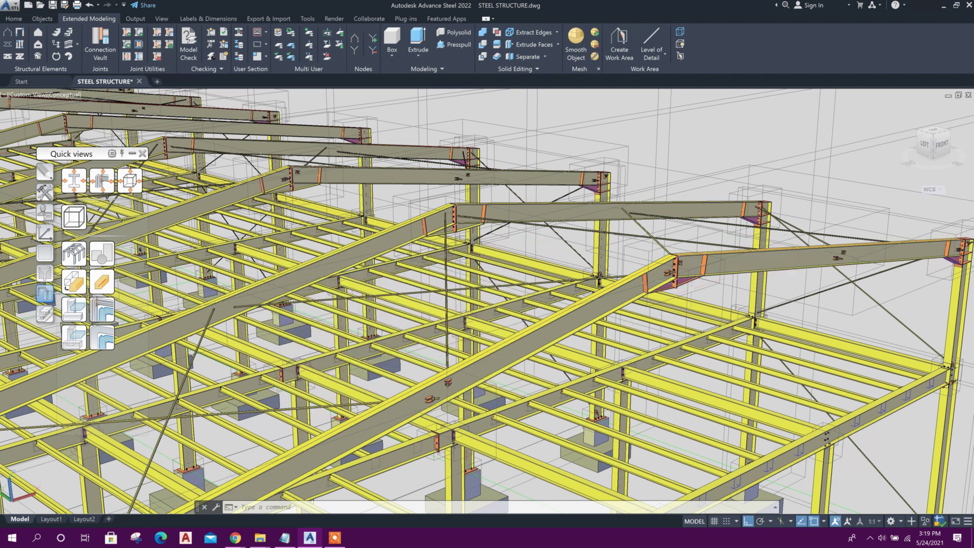
scroll(487, 304, up, 2)
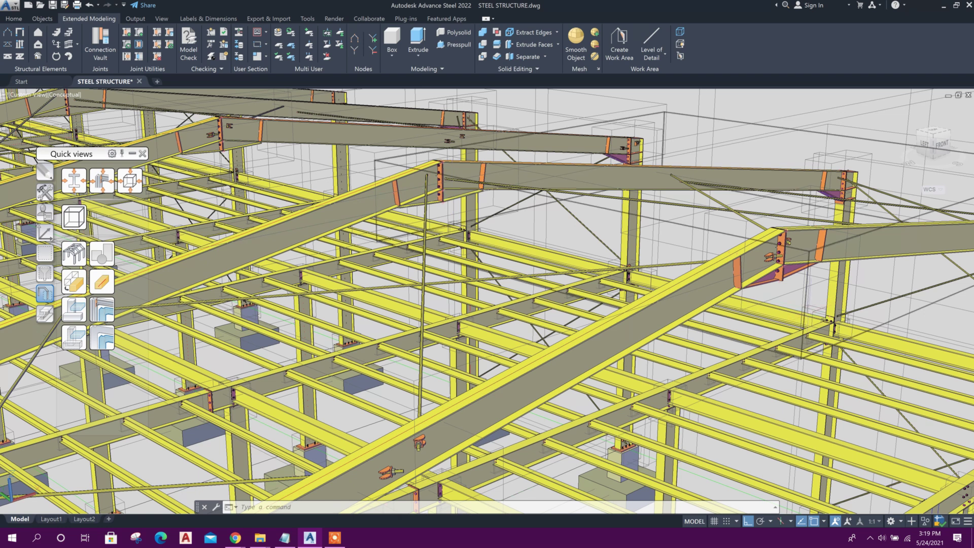
Step: Start a second property transfer and pick the first five apex joints
click(156, 46)
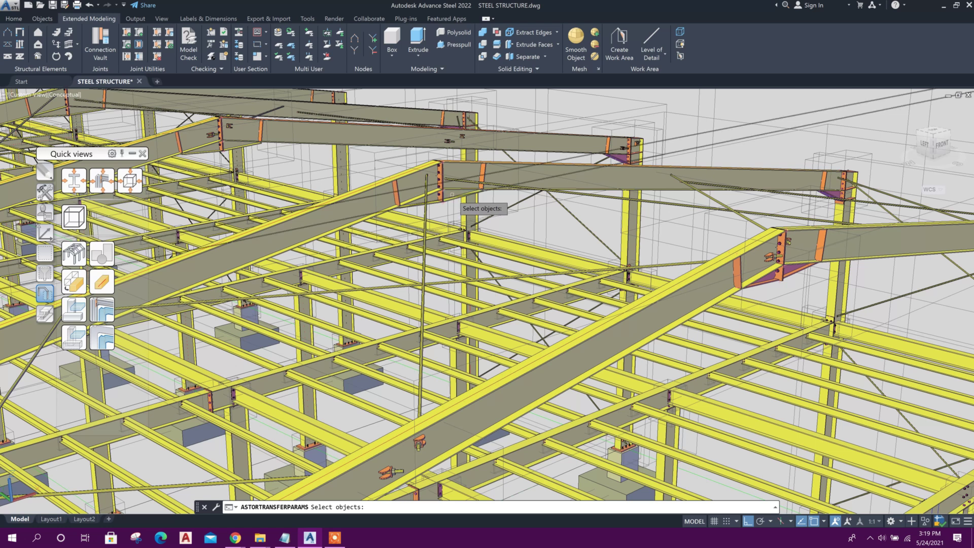
click(451, 194)
scroll(561, 234, down, 3)
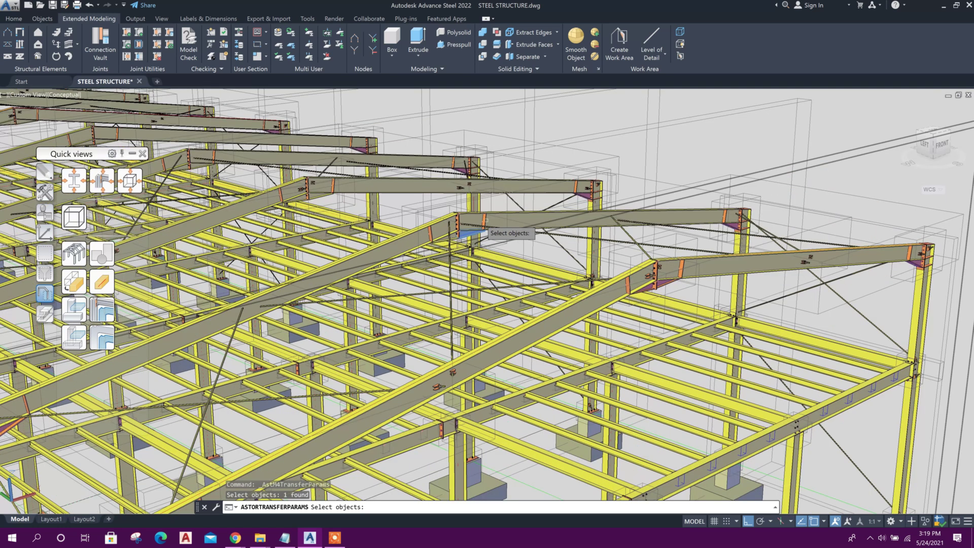
click(311, 194)
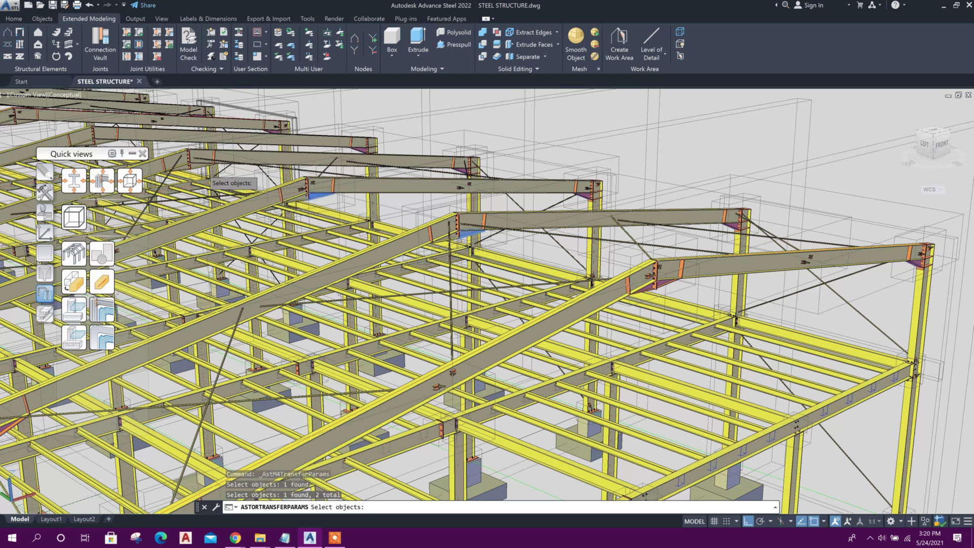
click(199, 167)
scroll(266, 173, down, 5)
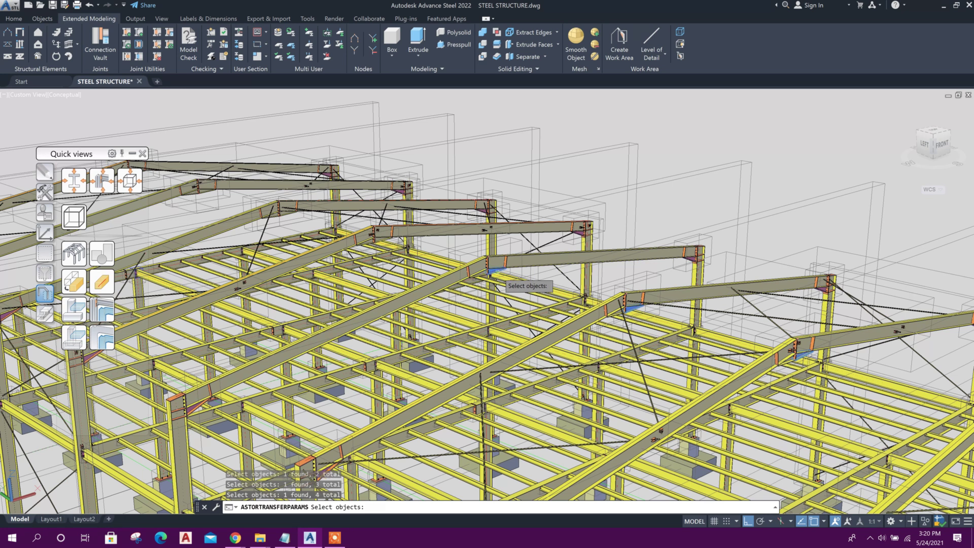
click(388, 250)
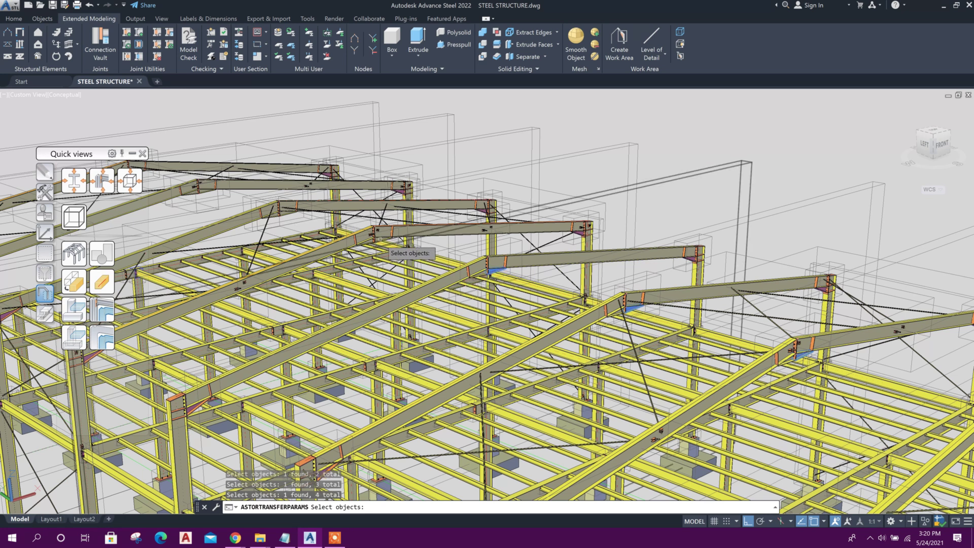
scroll(385, 250, up, 2)
click(385, 250)
Step: Add the sixth, seventh and eighth apex joints, panning across the structure
scroll(385, 249, up, 2)
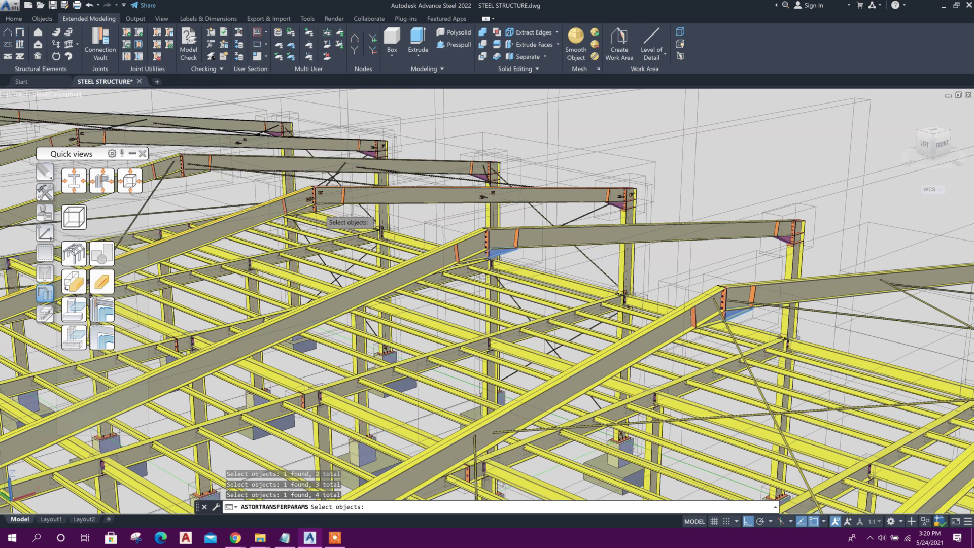
scroll(316, 228, down, 2)
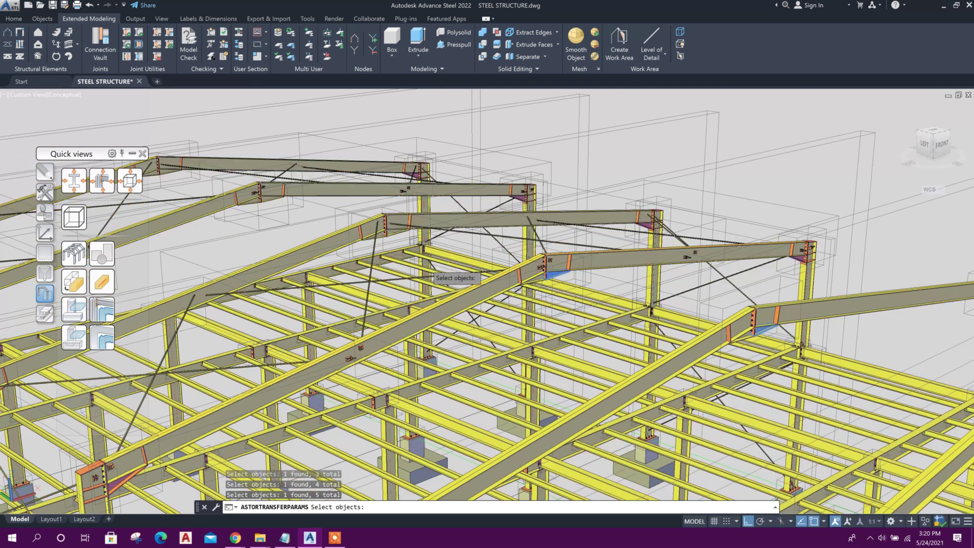
scroll(390, 241, up, 1)
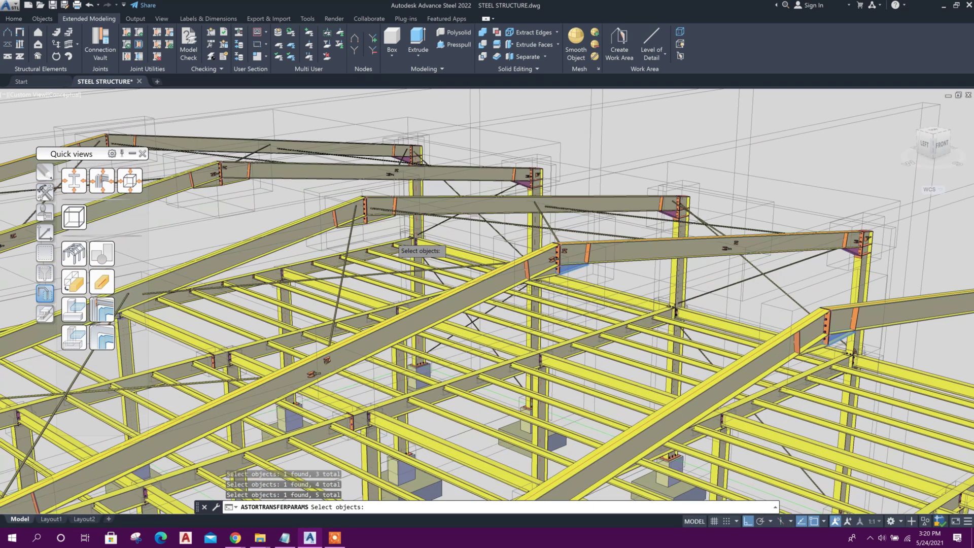
click(383, 225)
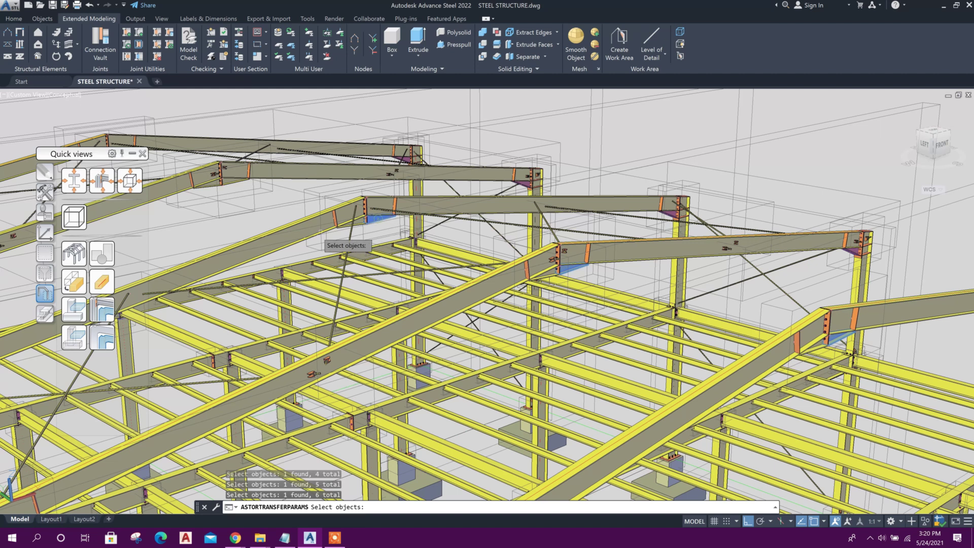
click(231, 181)
middle_drag(231, 199, 384, 244)
click(234, 193)
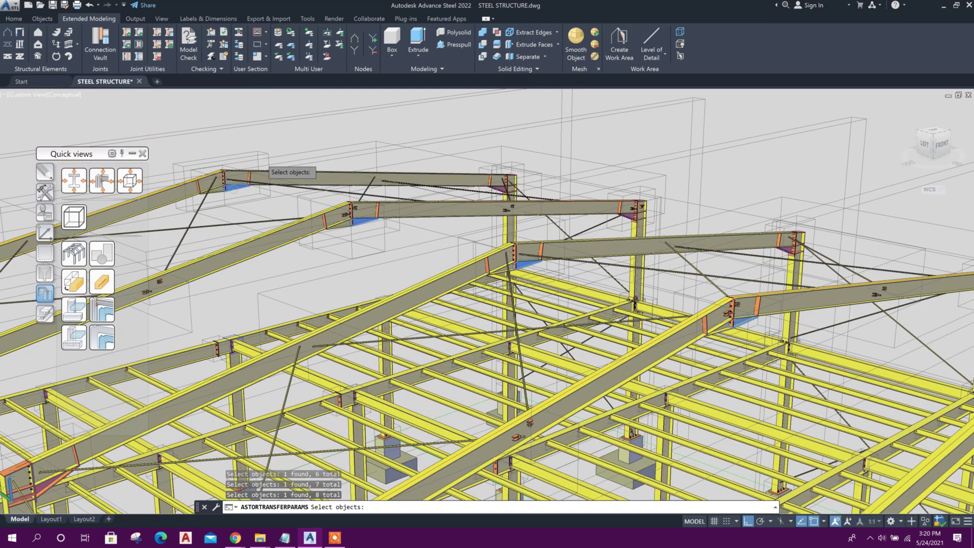
scroll(249, 142, down, 3)
scroll(218, 139, down, 3)
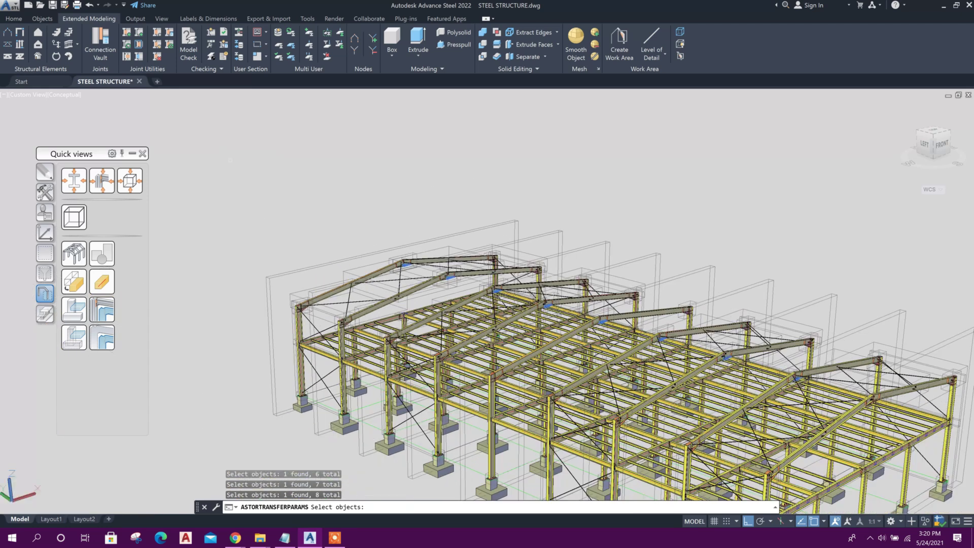
middle_drag(660, 305, 400, 183)
scroll(428, 178, up, 5)
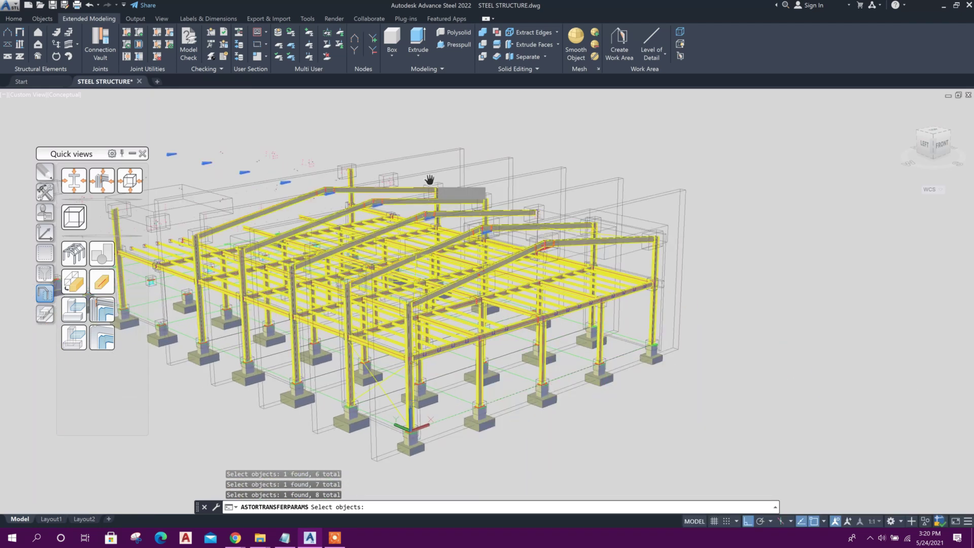
scroll(584, 225, up, 3)
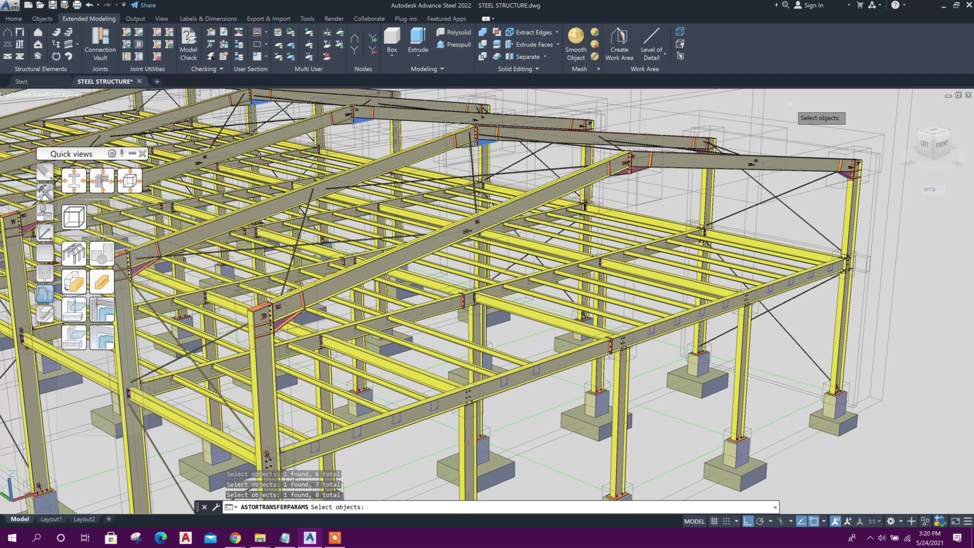
Step: Confirm the template and finish transferring the plate-haunch settings to the eight joints
key(Return)
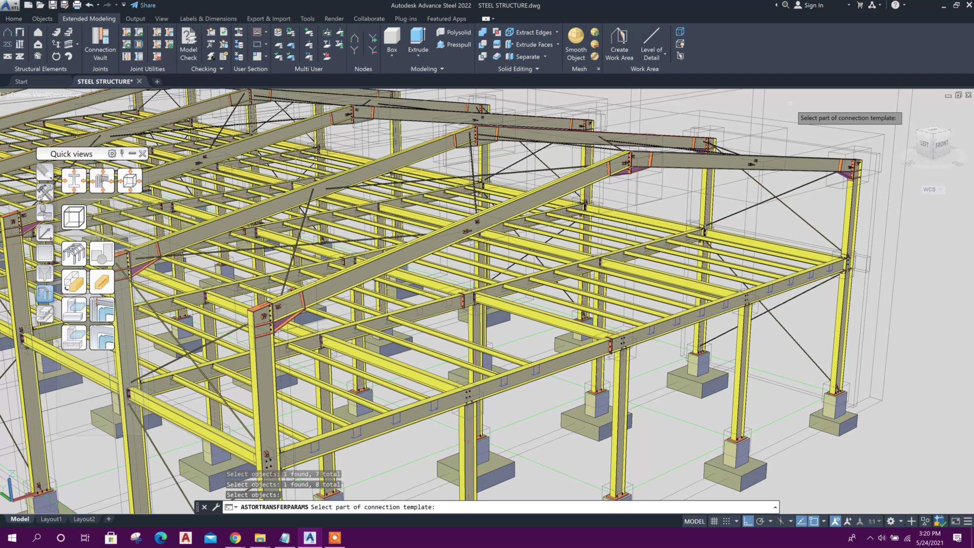
scroll(641, 173, up, 2)
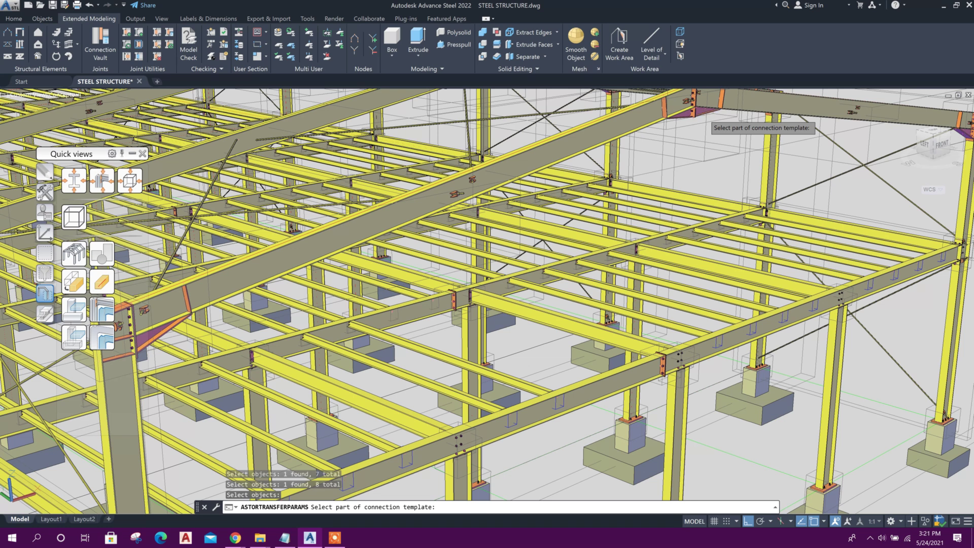
key(Return)
scroll(705, 118, down, 5)
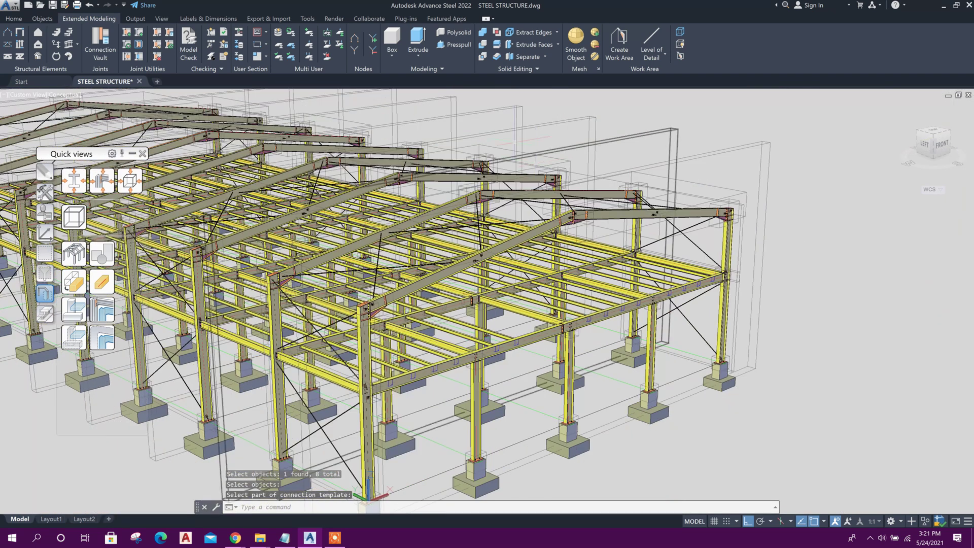
scroll(487, 171, up, 8)
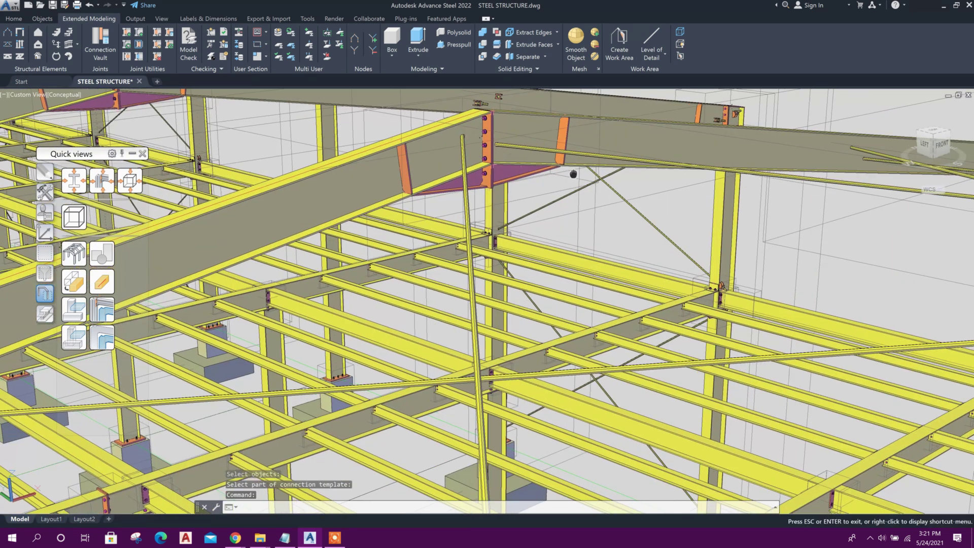
key(Escape)
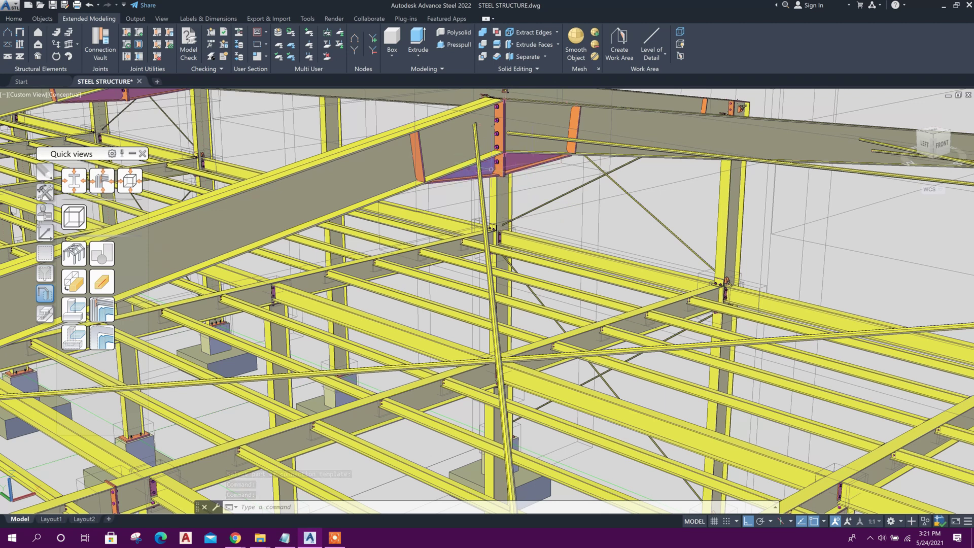
Step: Pan and zoom back out to show the whole steel frame
scroll(495, 261, down, 2)
scroll(495, 261, down, 3)
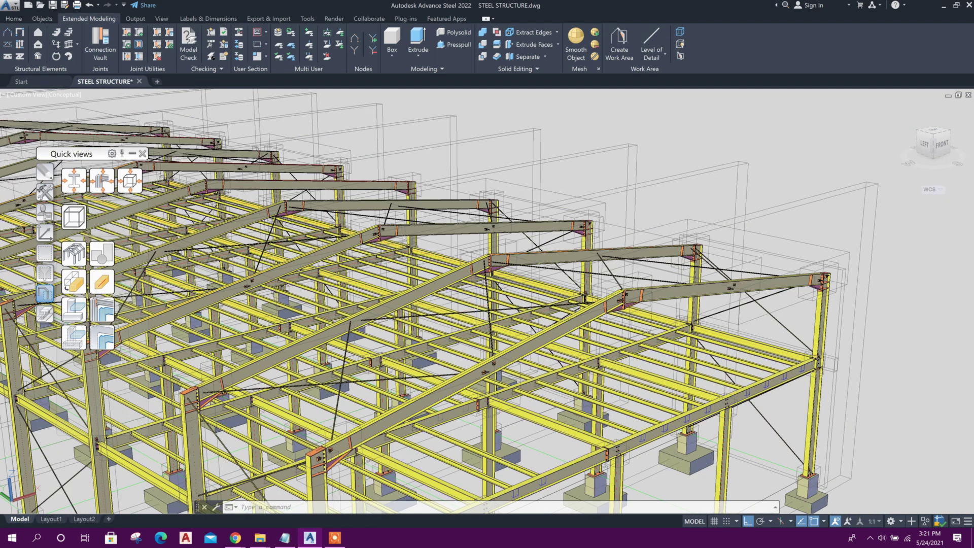
key(p)
key(Return)
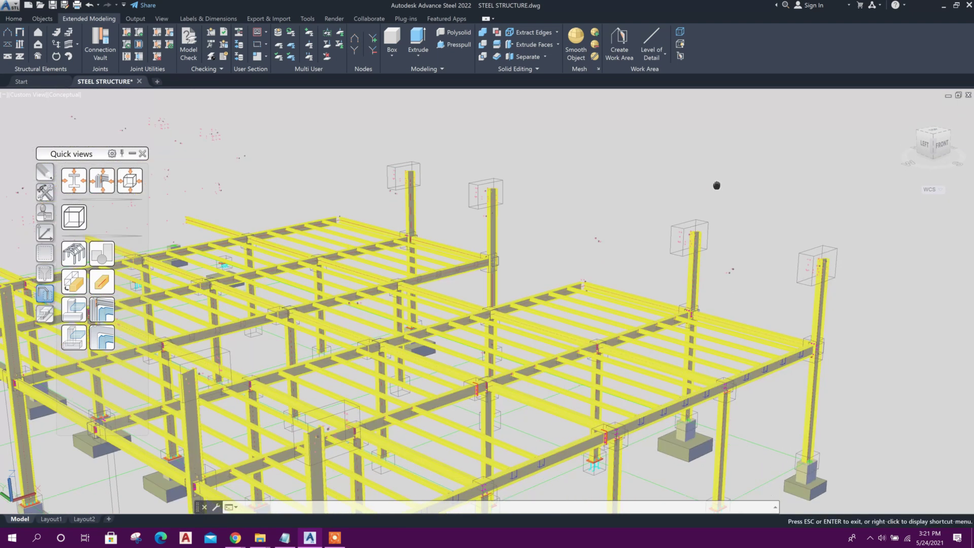
drag(717, 185, 716, 180)
key(Escape)
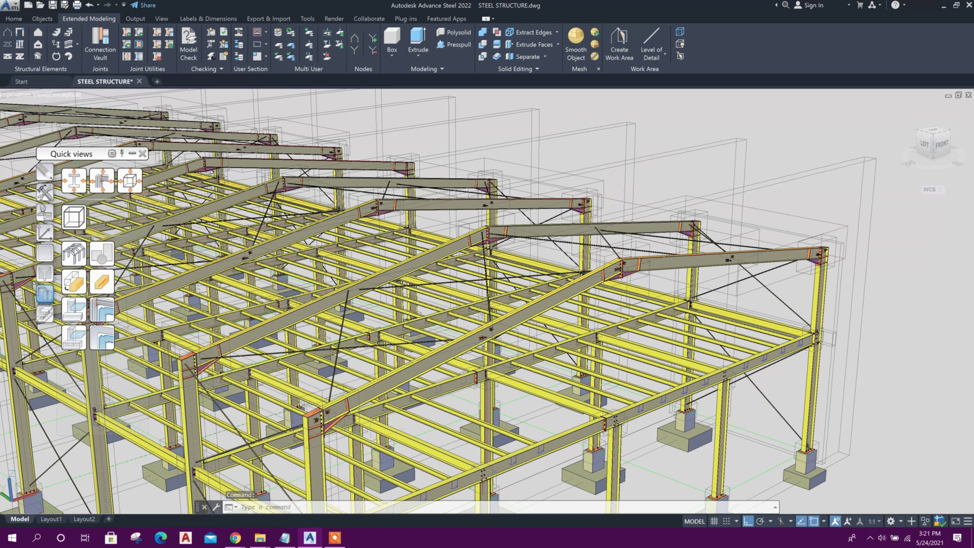
Step: Highlight the topic 'How to draw Inclined Grid.' in Notepad, then minimize the notes
click(293, 535)
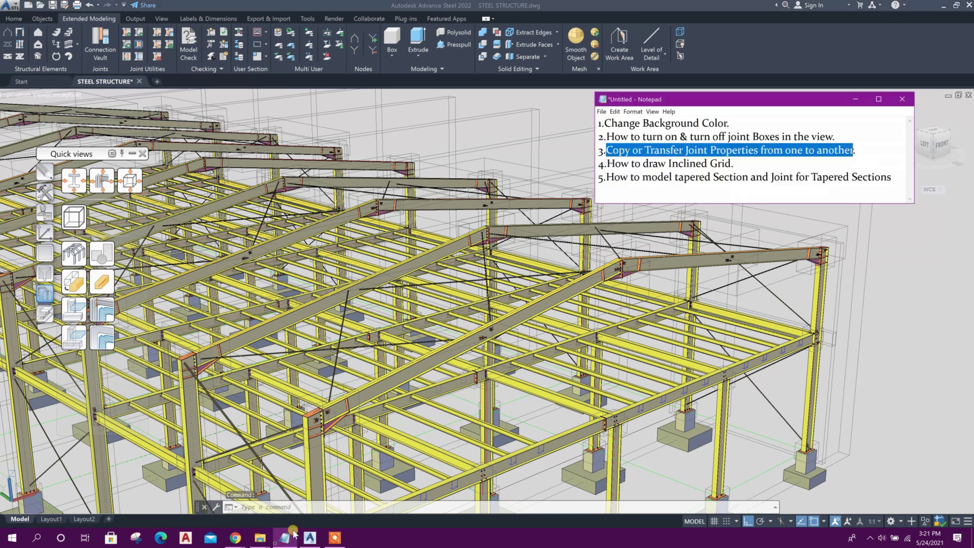
click(606, 161)
drag(734, 161, 594, 153)
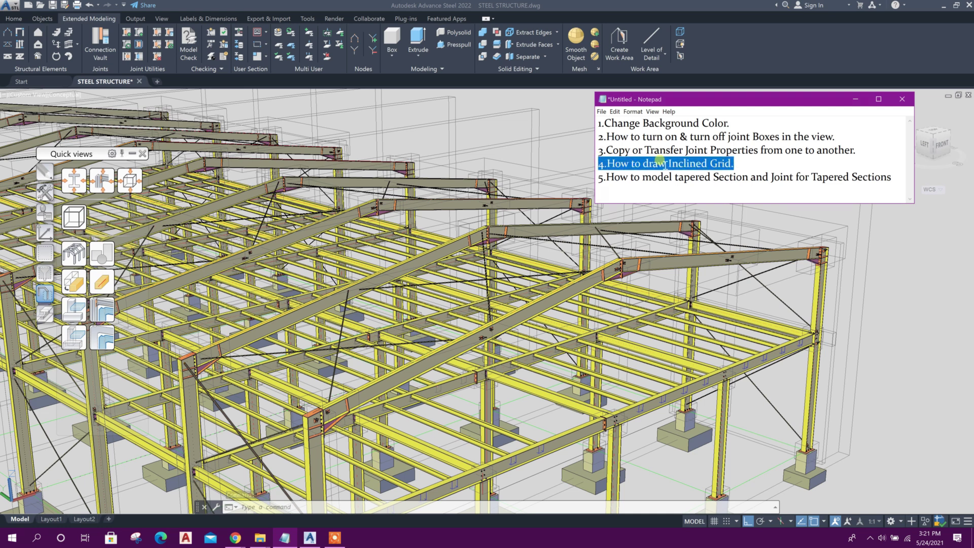
click(855, 99)
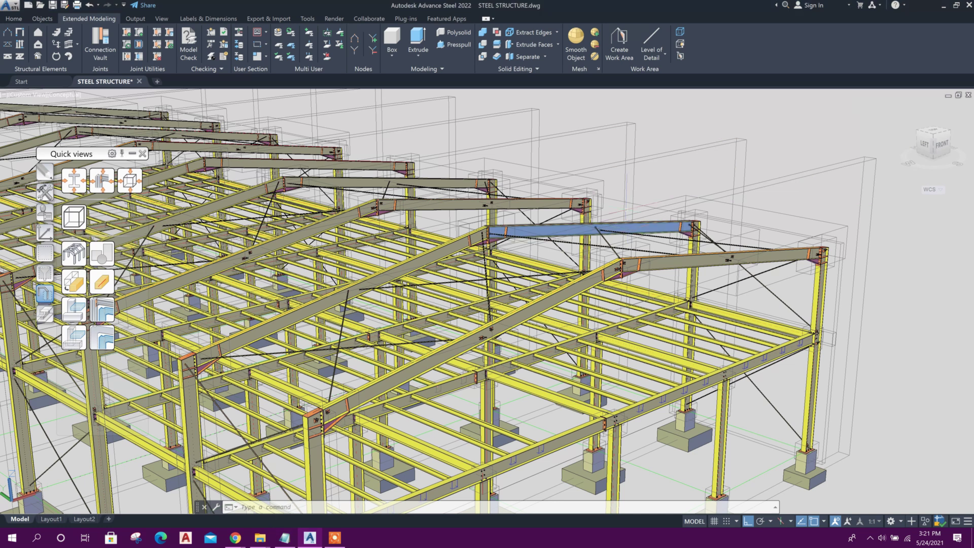
Step: Start a new drawing and begin a building grid with its origin at 0,0
click(157, 81)
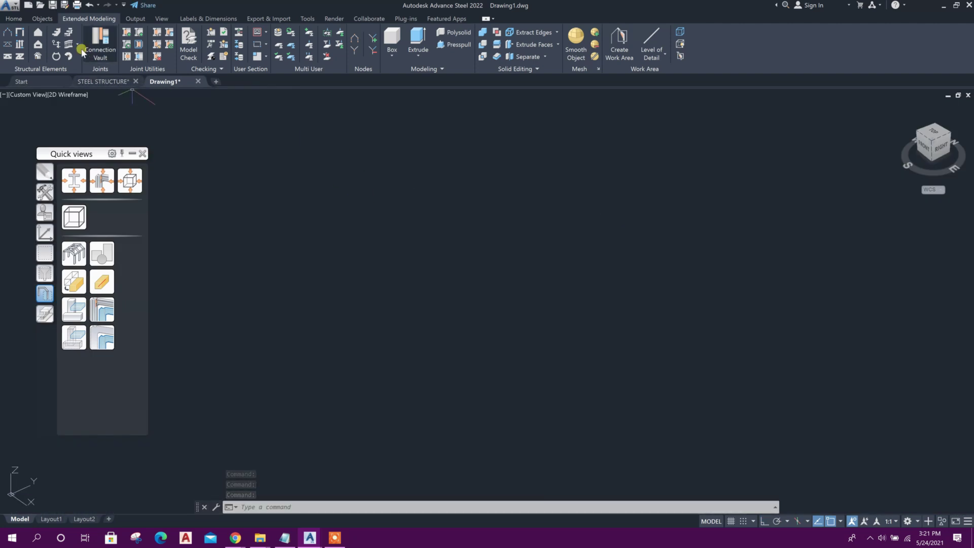
click(15, 19)
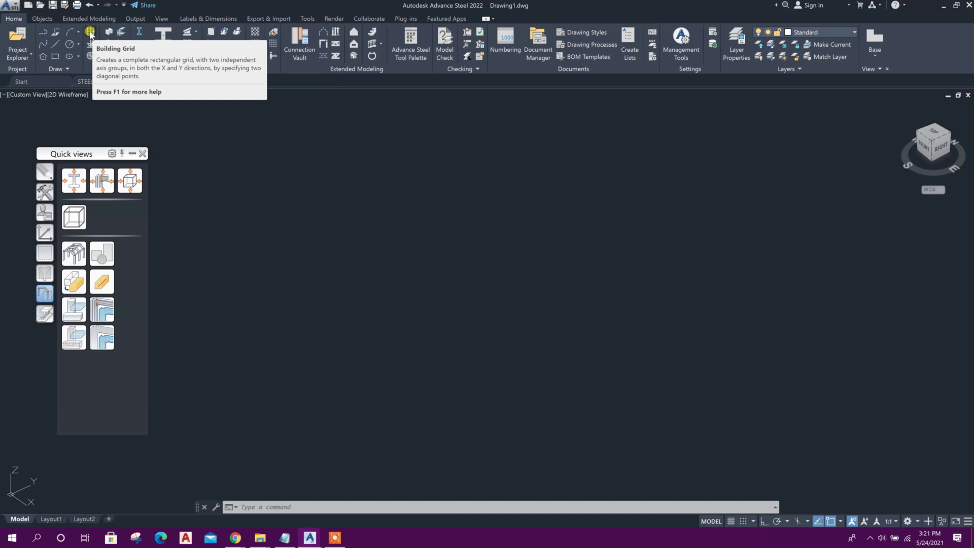
click(90, 32)
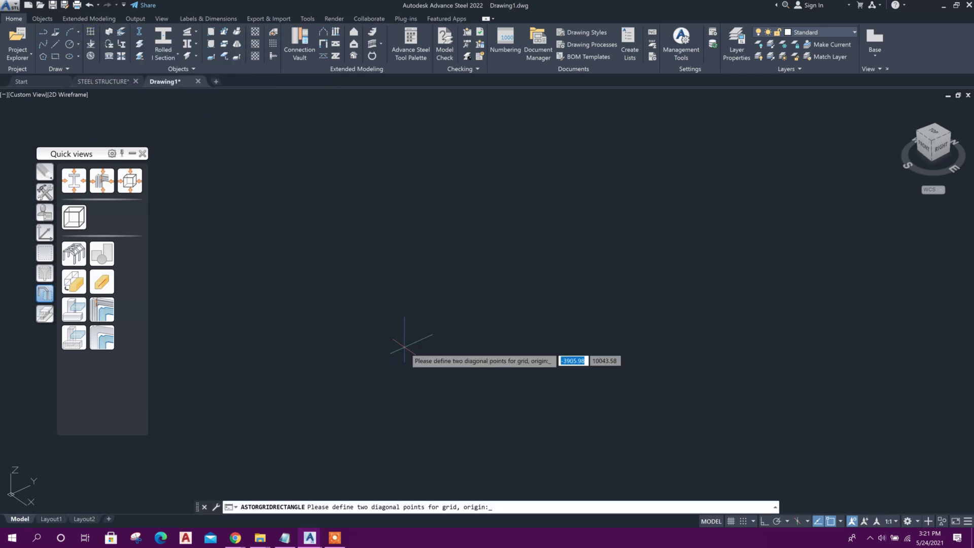
text(0)
key(Tab)
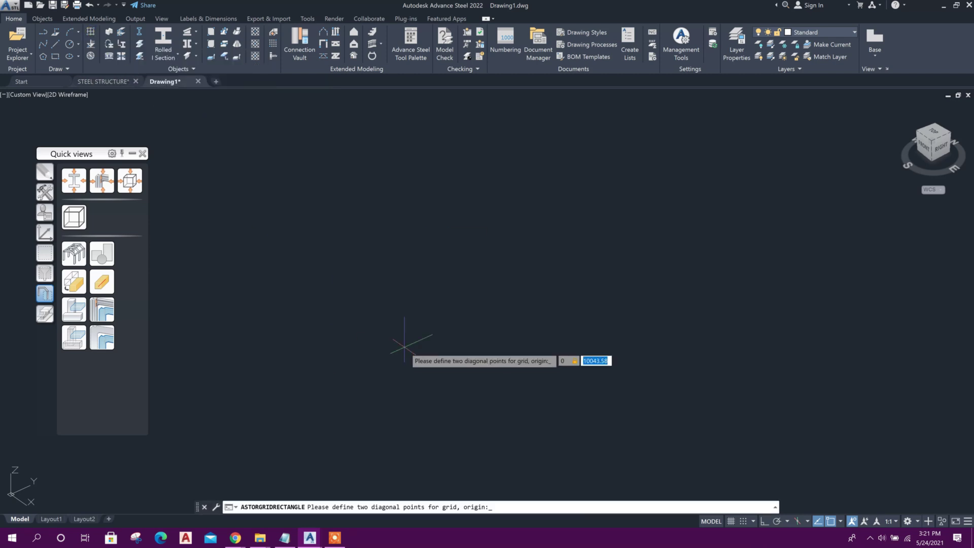
text(0)
key(Return)
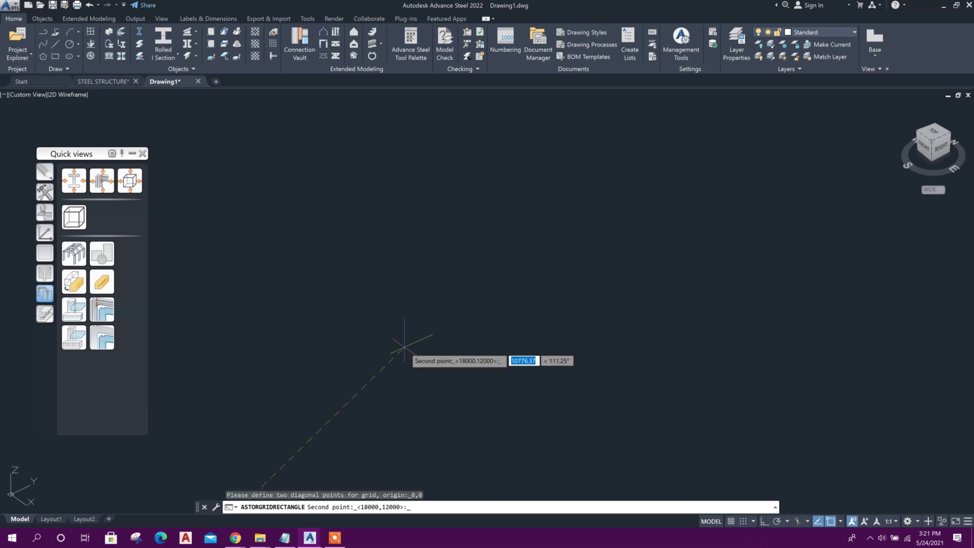
Step: Set the grid's opposite corner to 20000,30000 and view it from the top
scroll(370, 261, down, 5)
scroll(375, 329, up, 5)
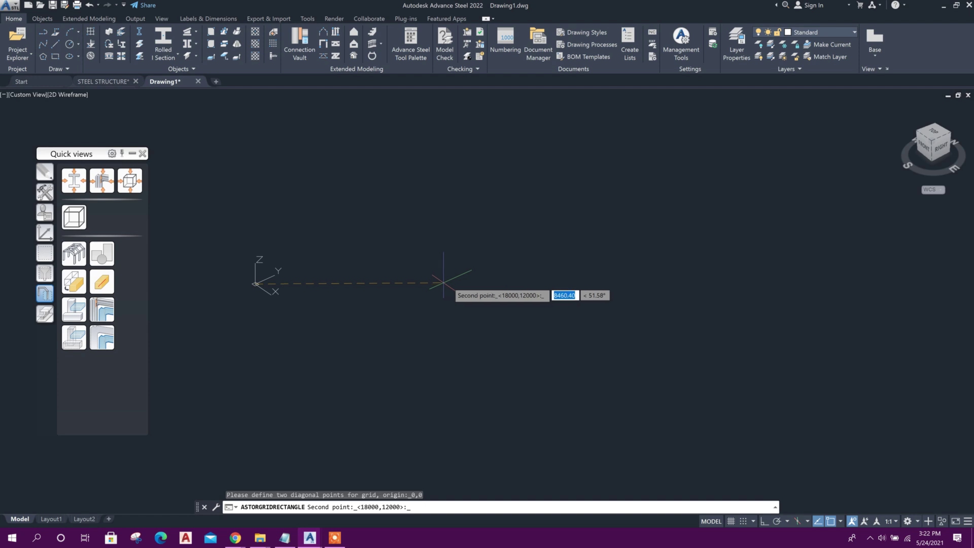
text(20000)
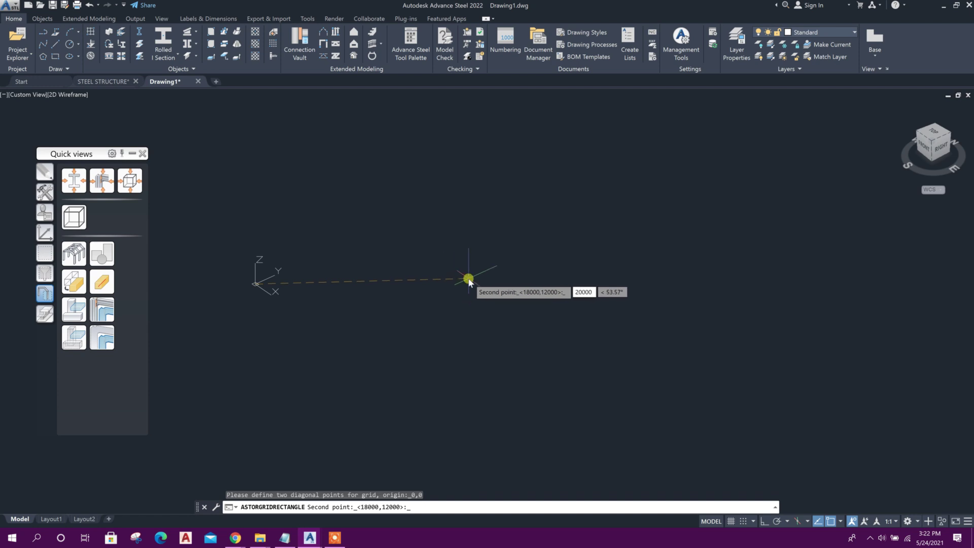
key(Tab)
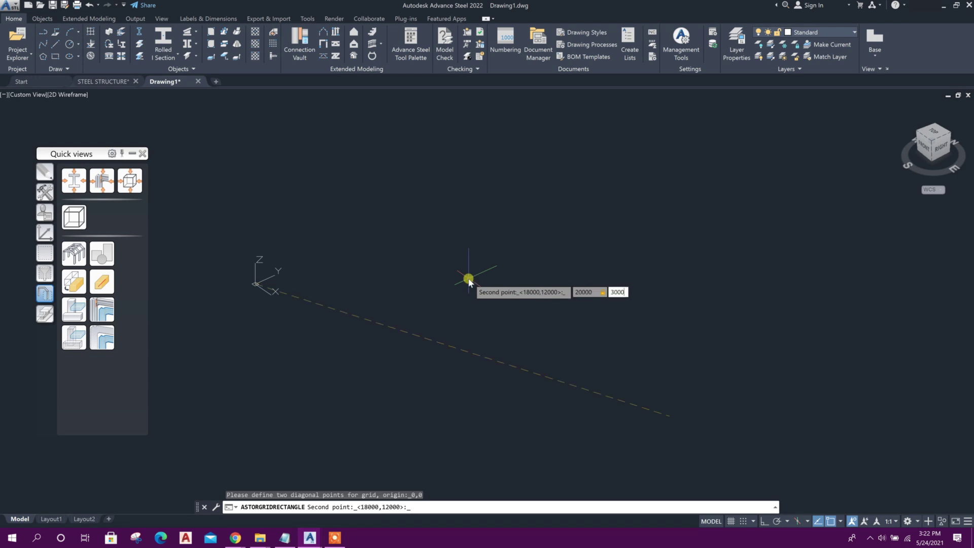
text(30000)
key(Return)
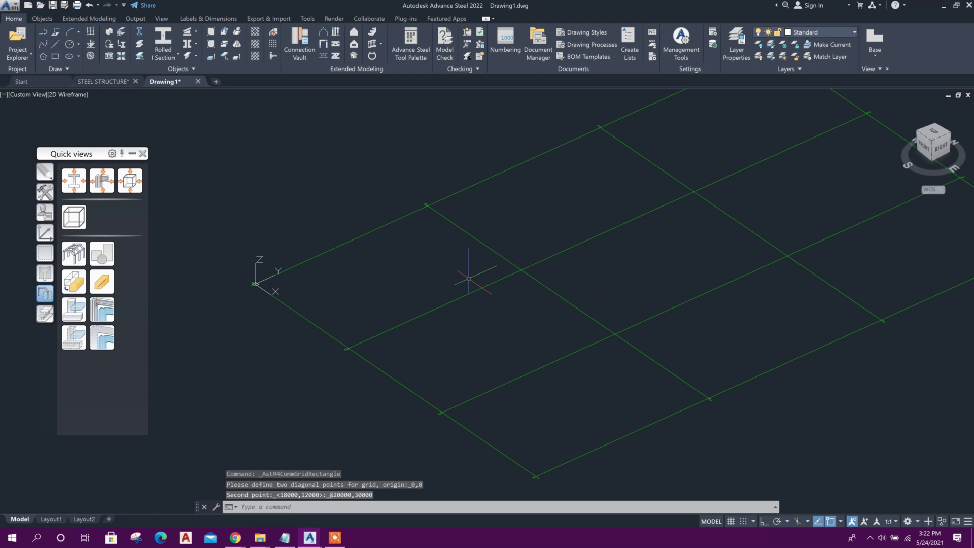
scroll(506, 254, down, 2)
scroll(504, 275, up, 4)
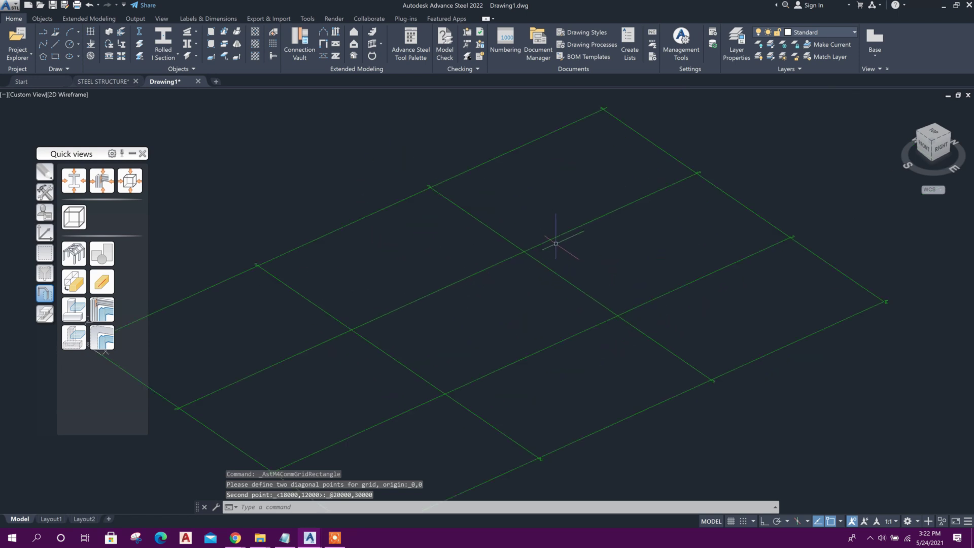
click(935, 132)
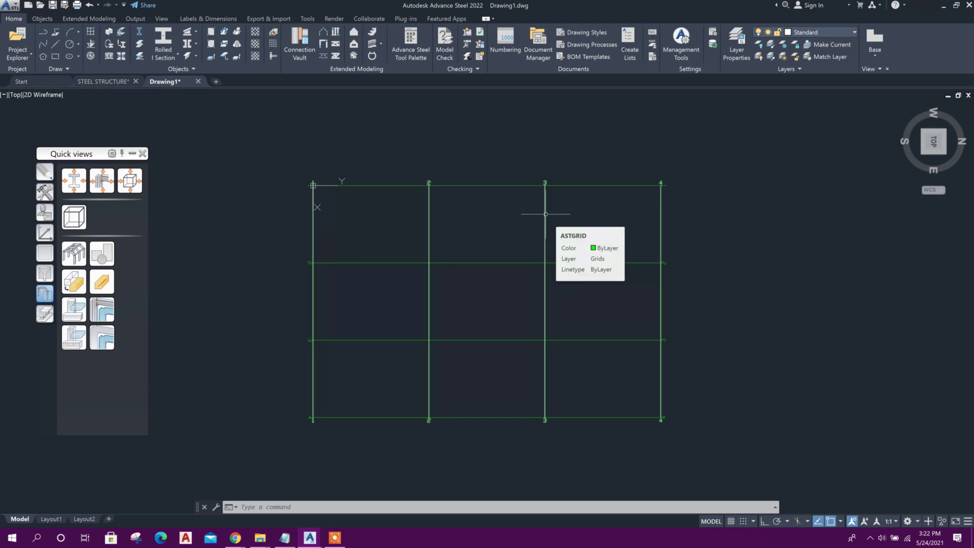
click(485, 188)
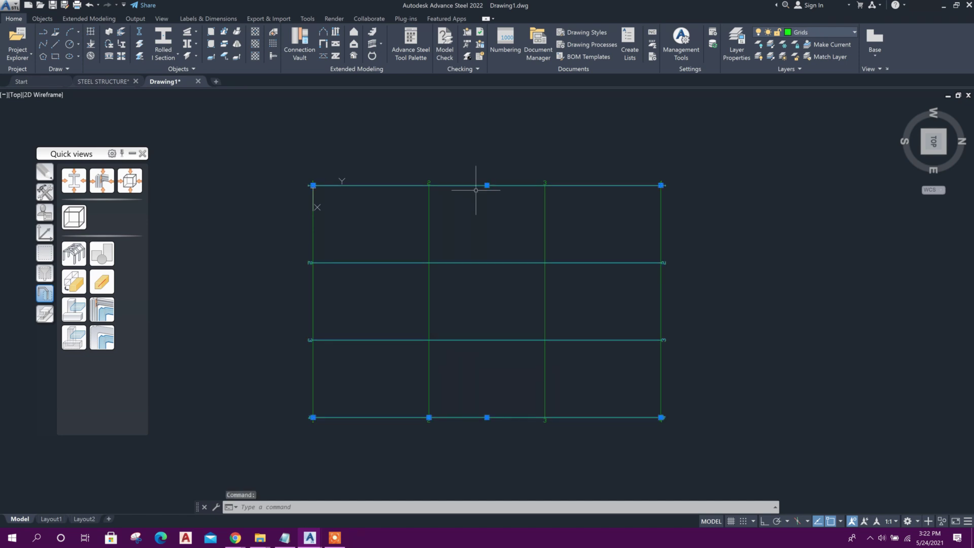
key(Escape)
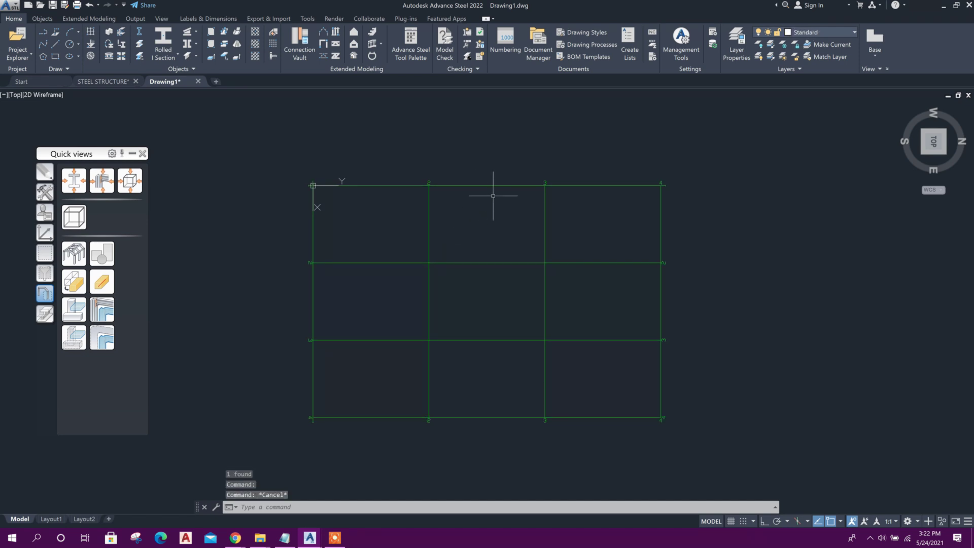
click(429, 195)
double_click(424, 224)
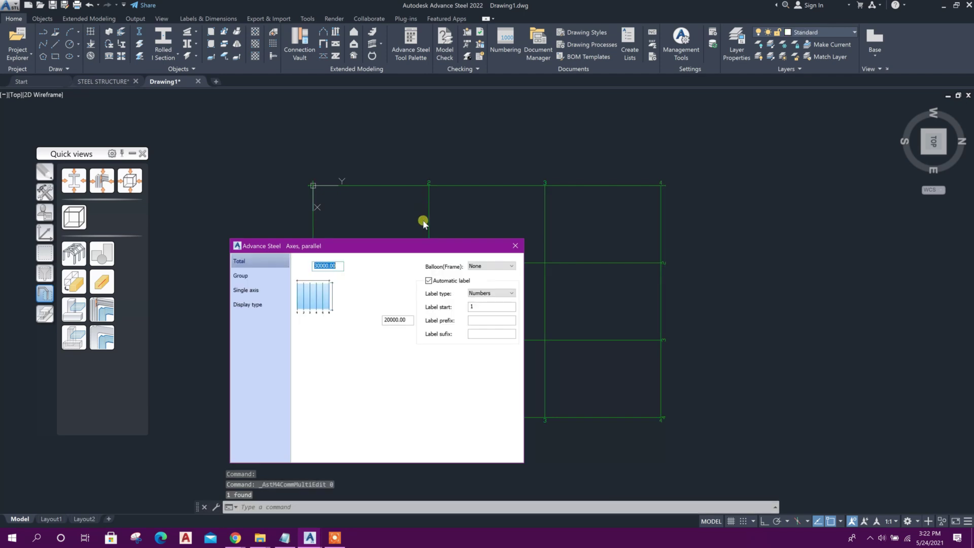
drag(421, 249, 726, 221)
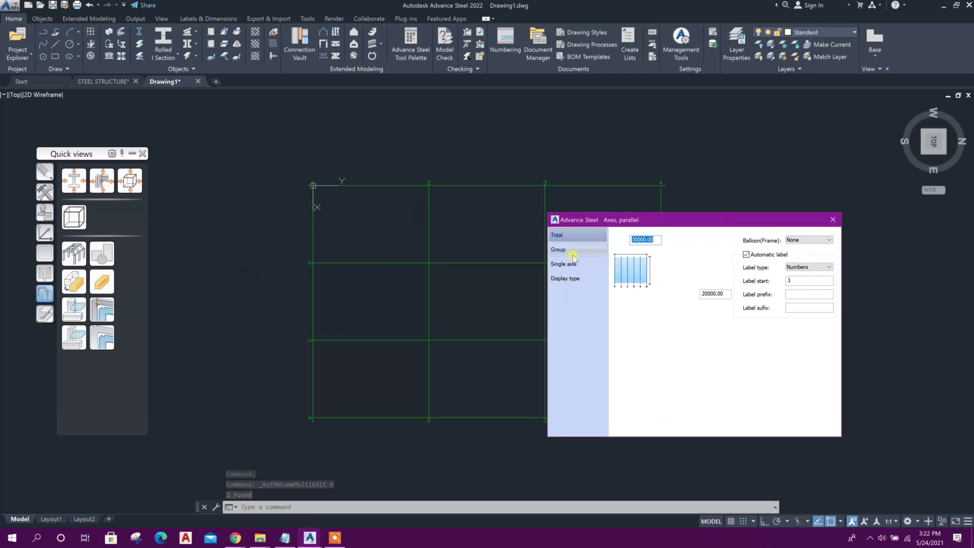
click(576, 283)
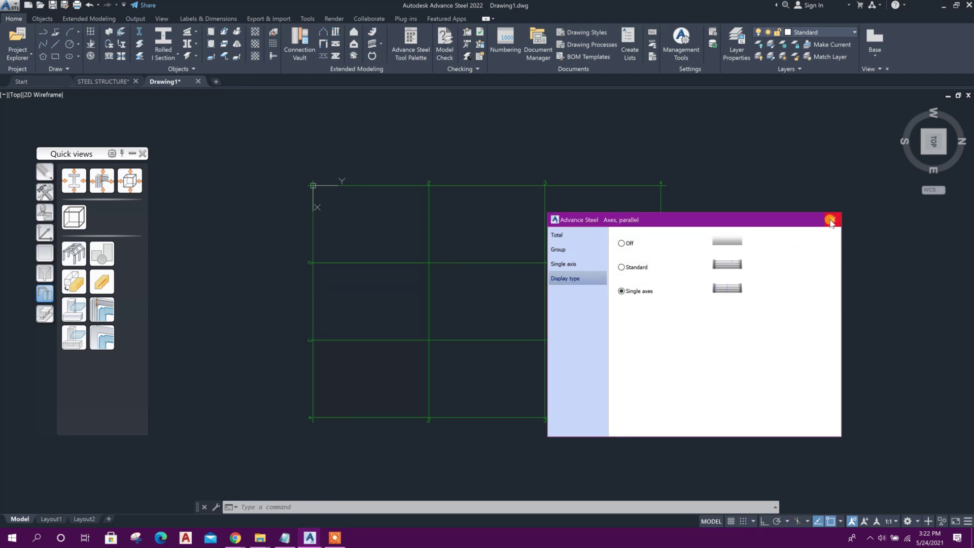
click(830, 220)
click(429, 216)
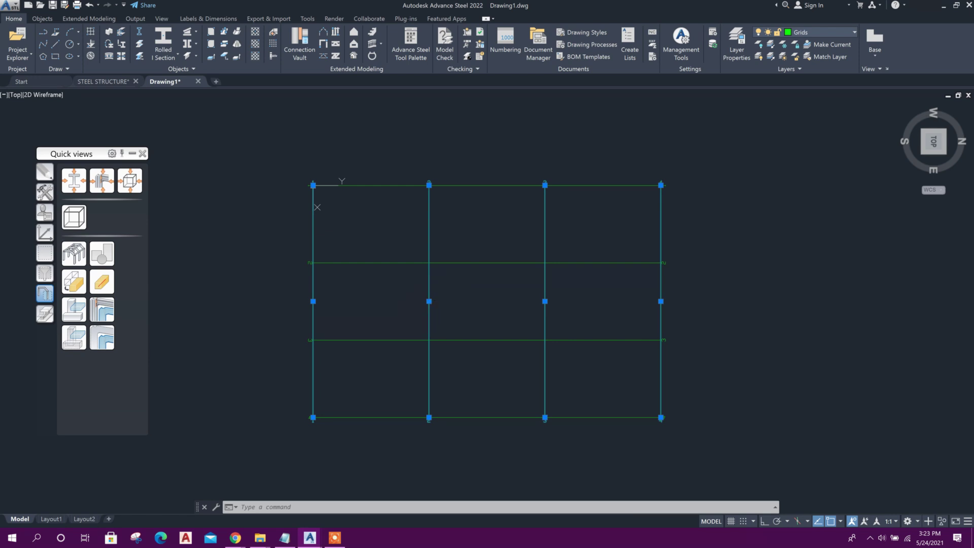
Step: Move grid axis 2 by 2000
click(428, 300)
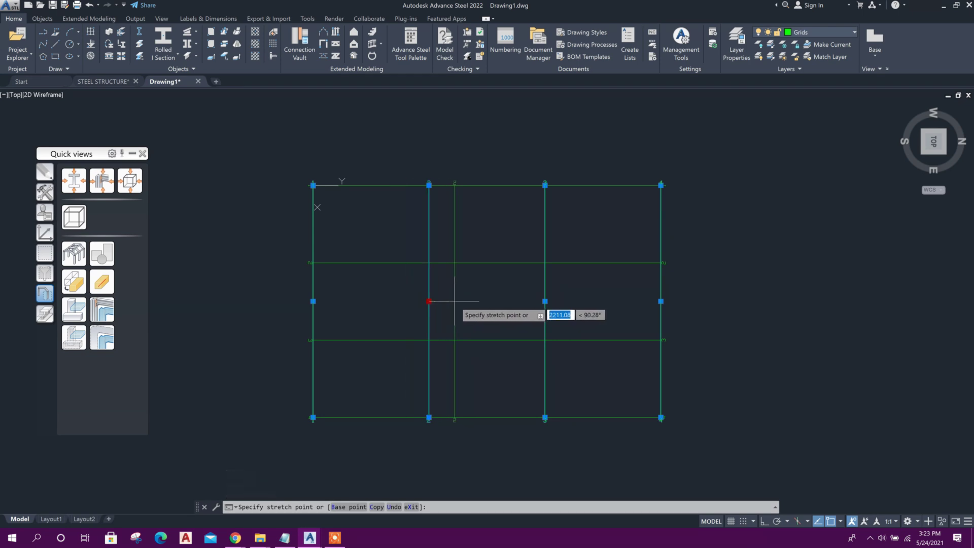
text(20)
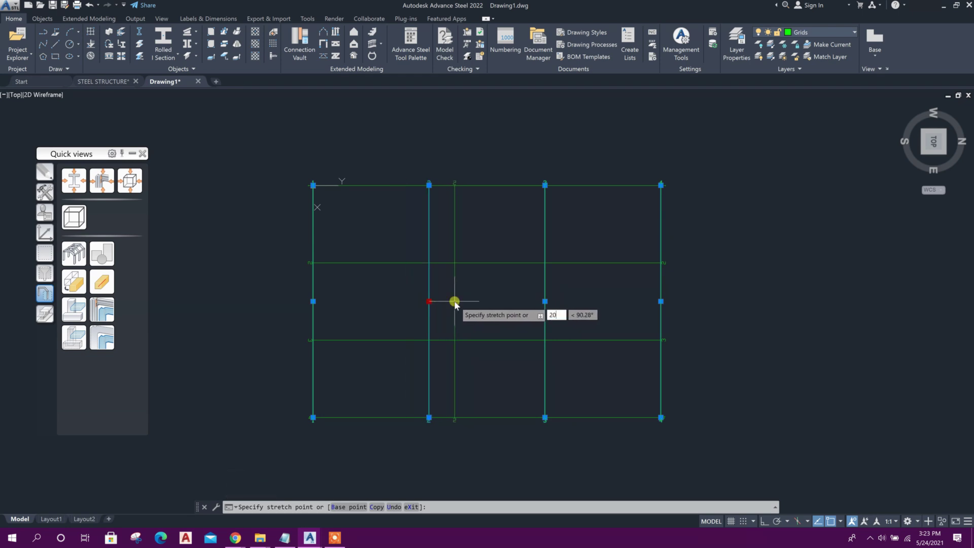
text(00)
key(Return)
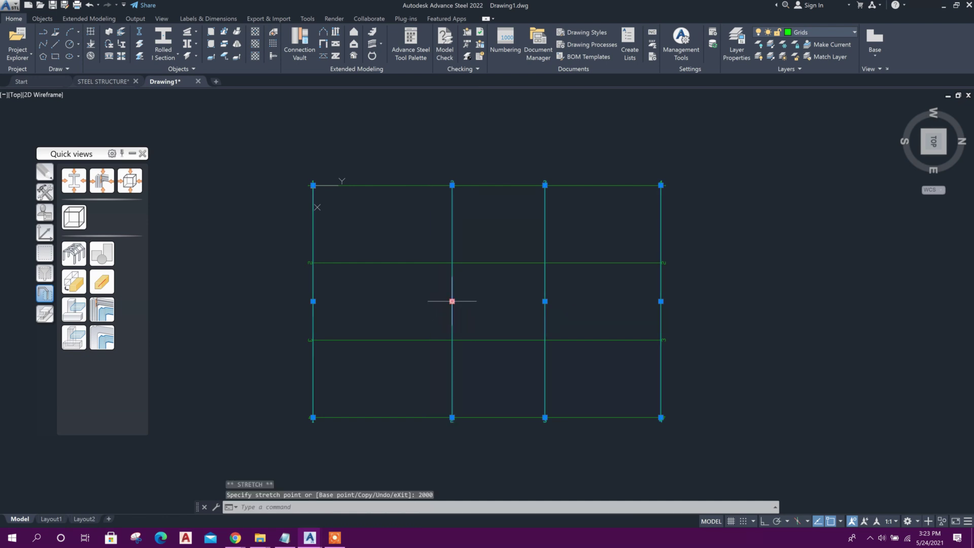
key(Escape)
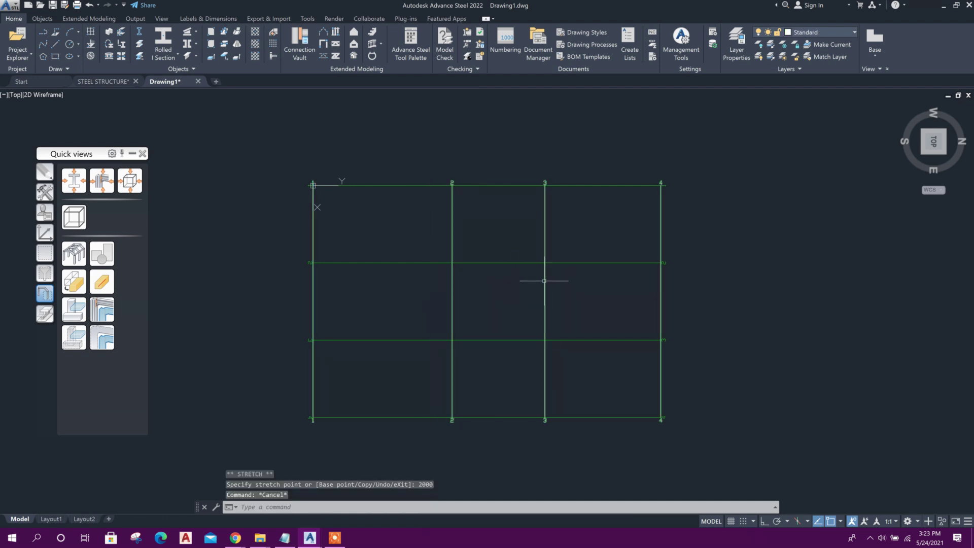
Step: Stretch grid axis 3 by 1000 to widen the middle bay
click(544, 281)
click(544, 301)
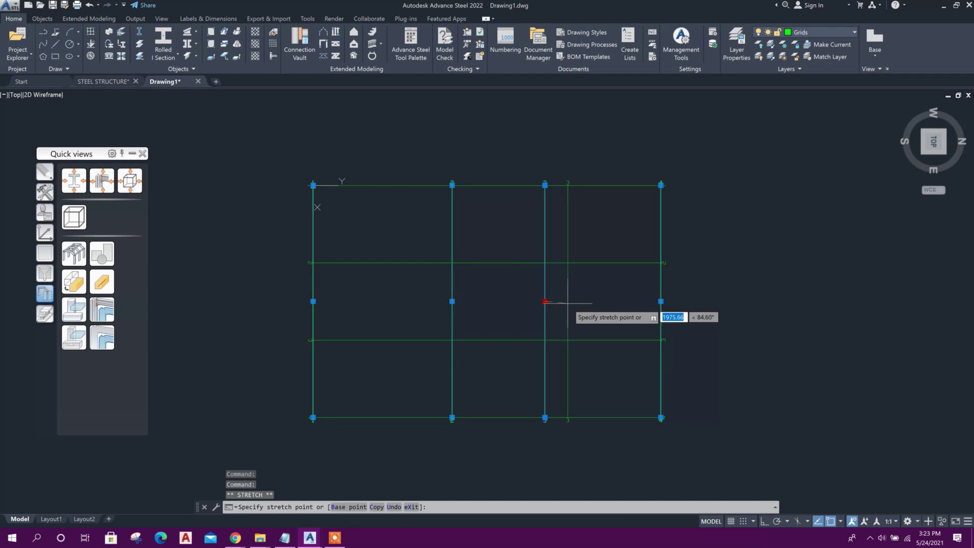
text(1000)
key(Return)
key(Escape)
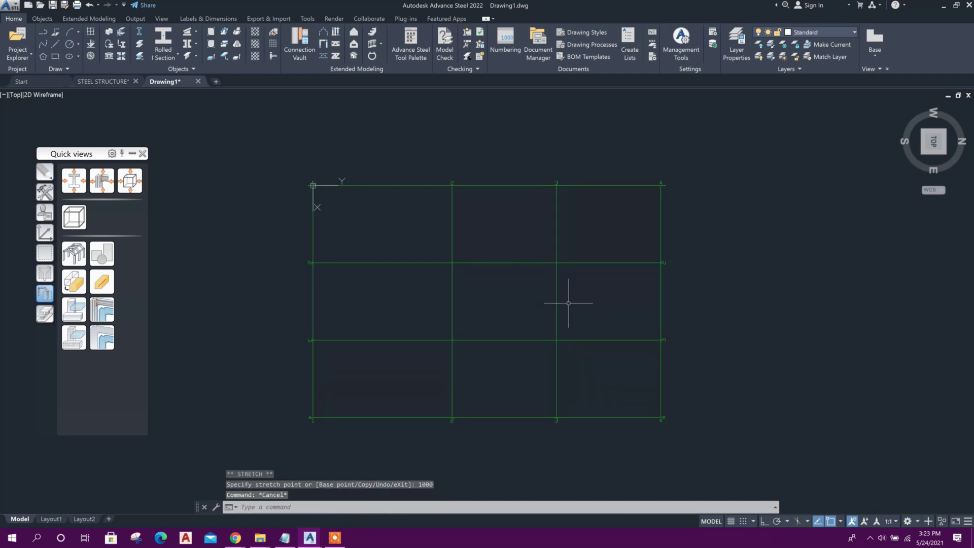
middle_drag(349, 316, 346, 318)
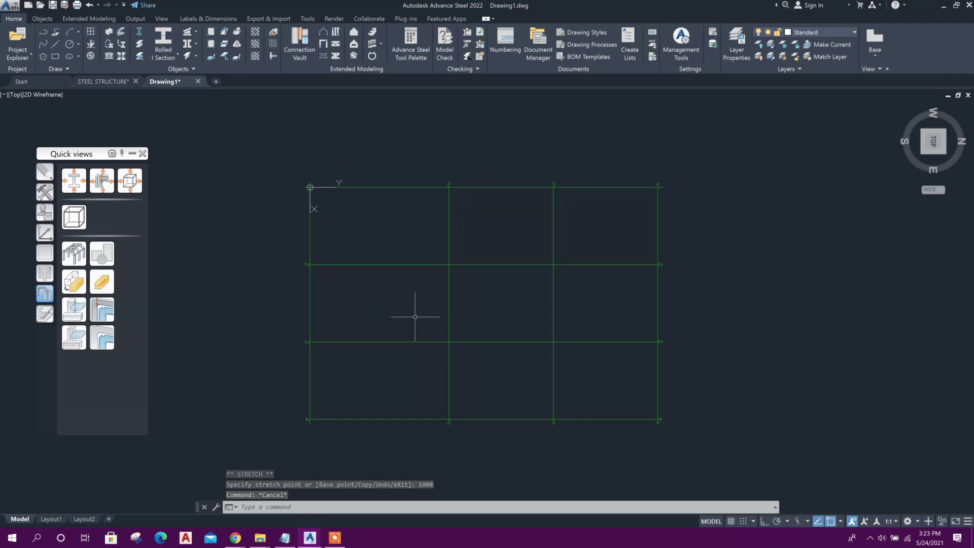
middle_drag(495, 269, 473, 270)
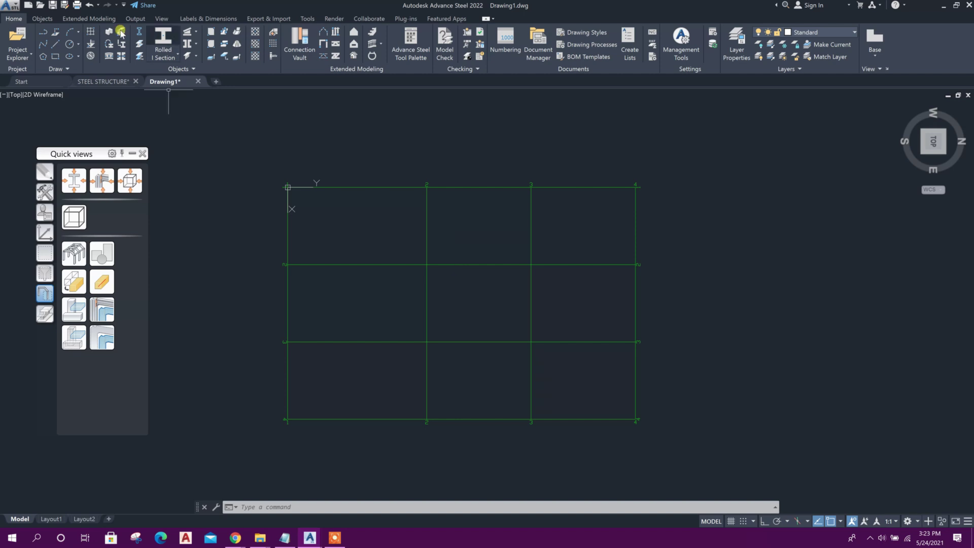
Step: Place a single grid axis from the grid's bottom-left corner at a 150° angle
click(45, 20)
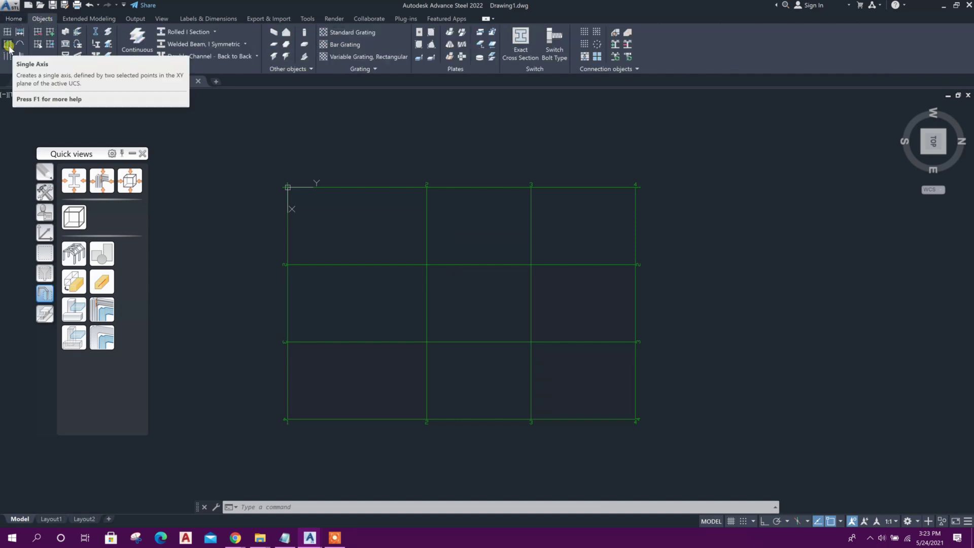
click(9, 45)
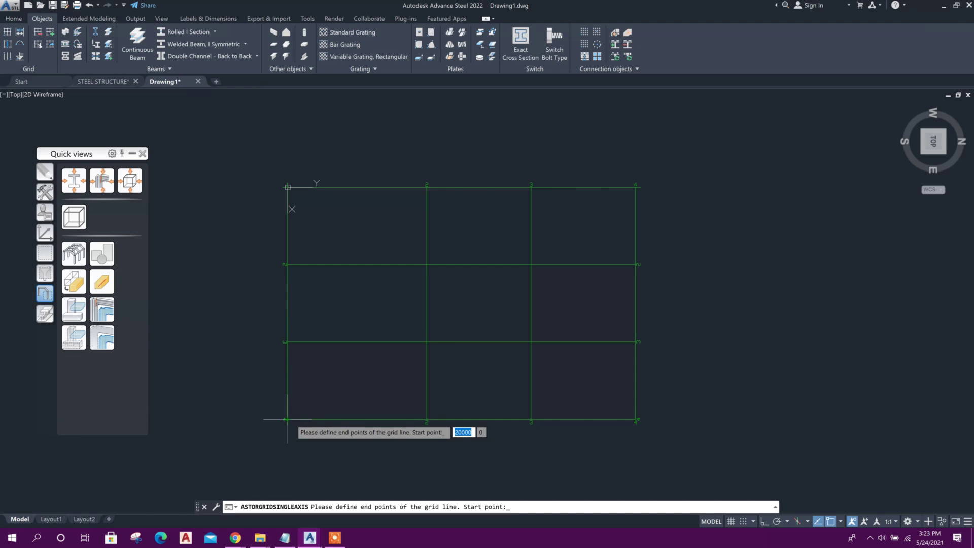
click(288, 419)
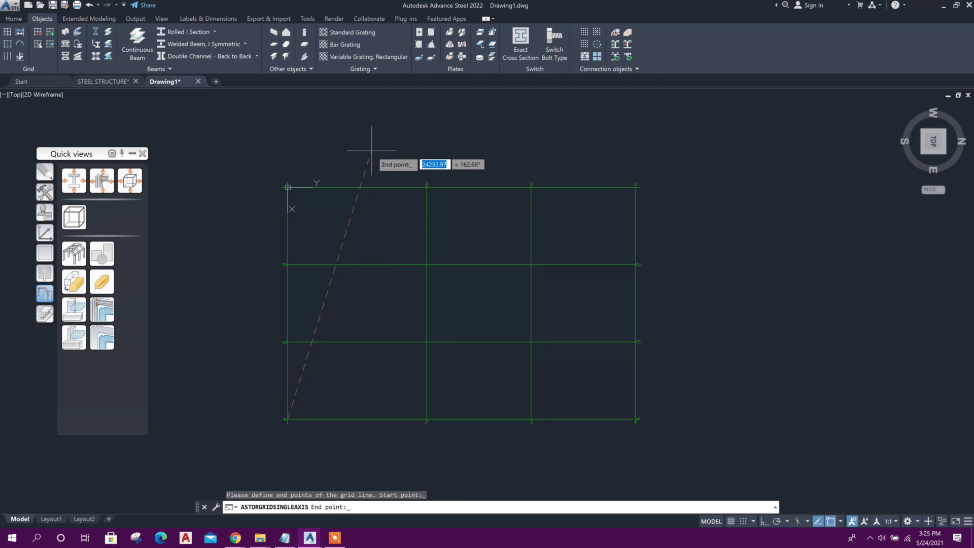
key(Tab)
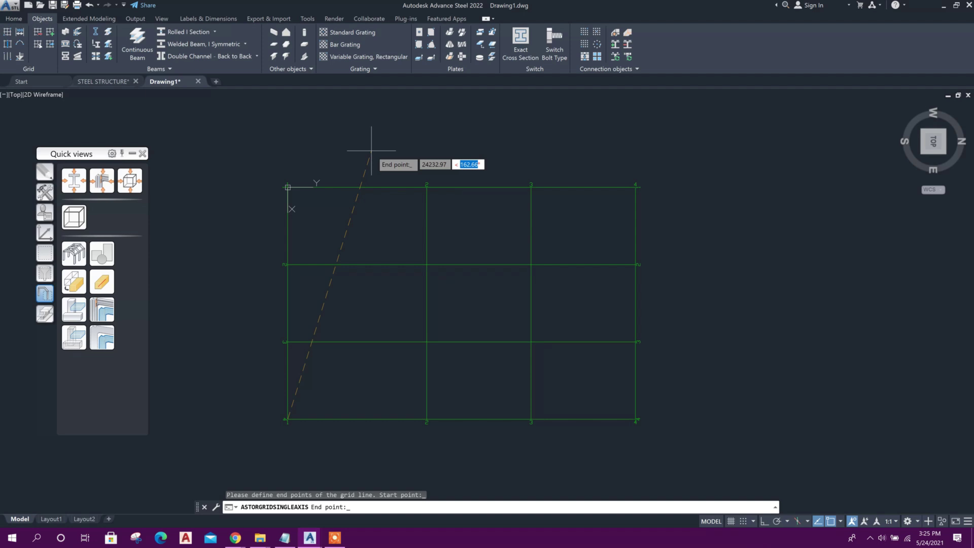
text(150)
click(370, 151)
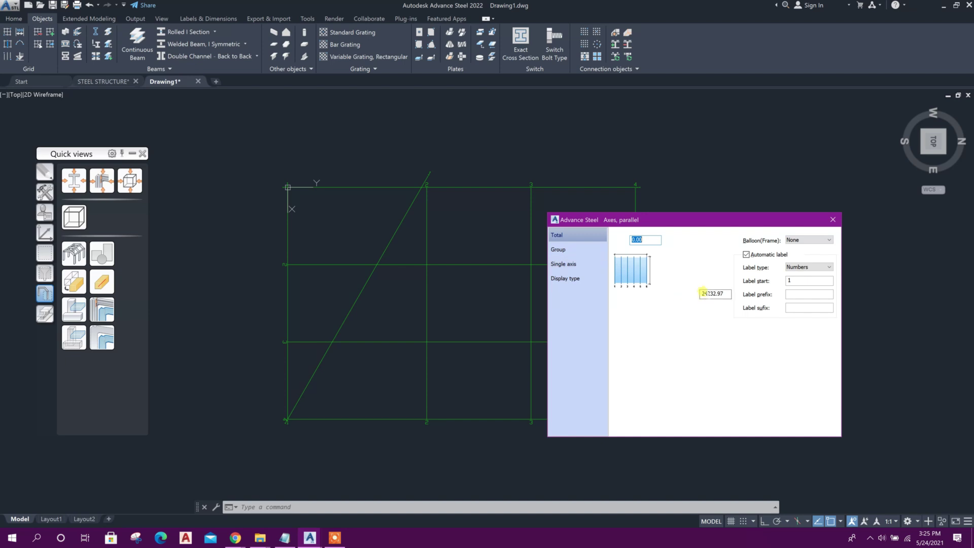
Step: Set the diagonal axis length to 25000, keep numbered labels, and turn off Automatic label
drag(721, 292, 597, 289)
text(25000)
key(Tab)
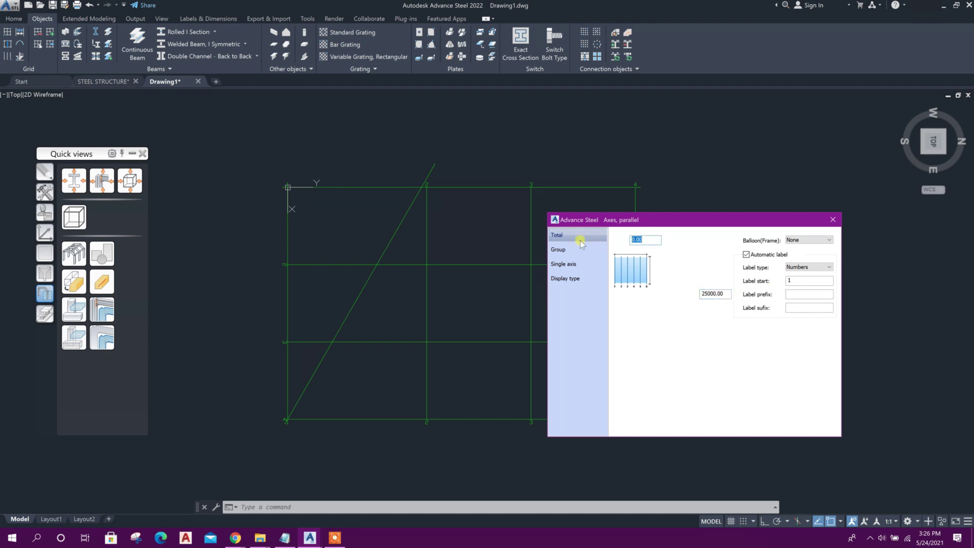
click(811, 267)
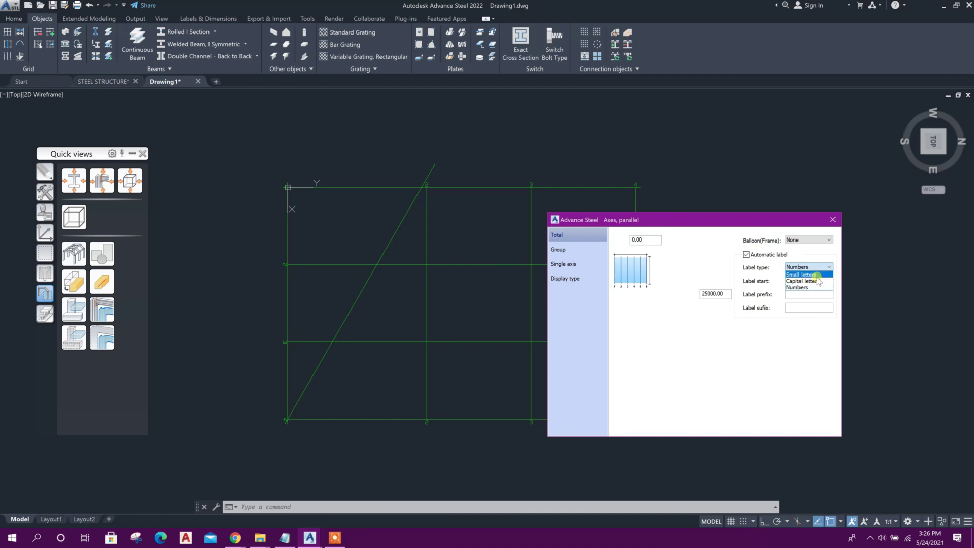
click(806, 274)
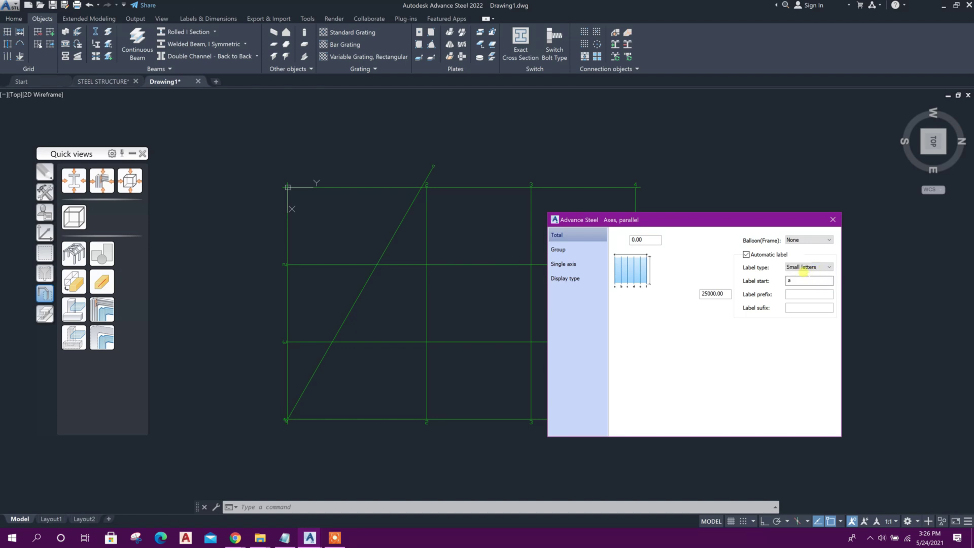
click(803, 268)
click(806, 278)
click(808, 269)
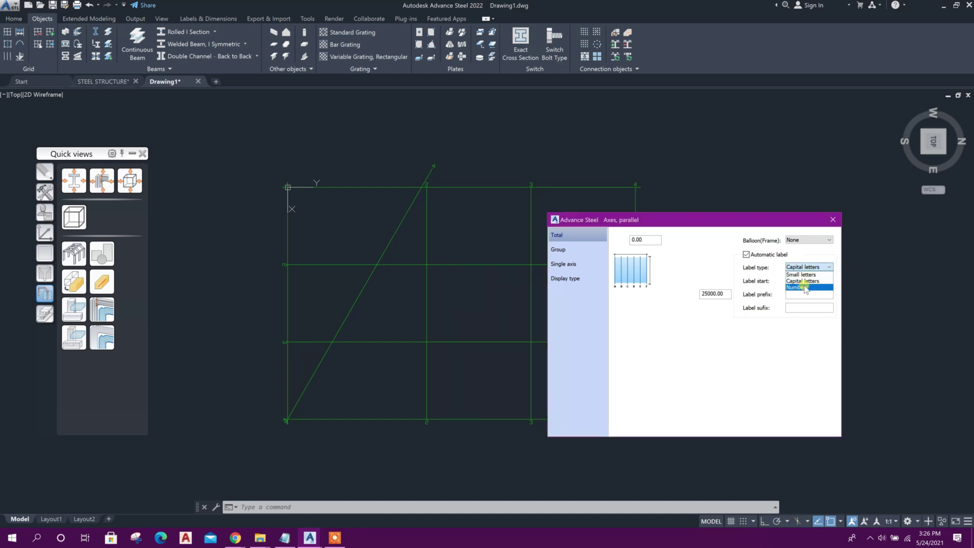
click(805, 287)
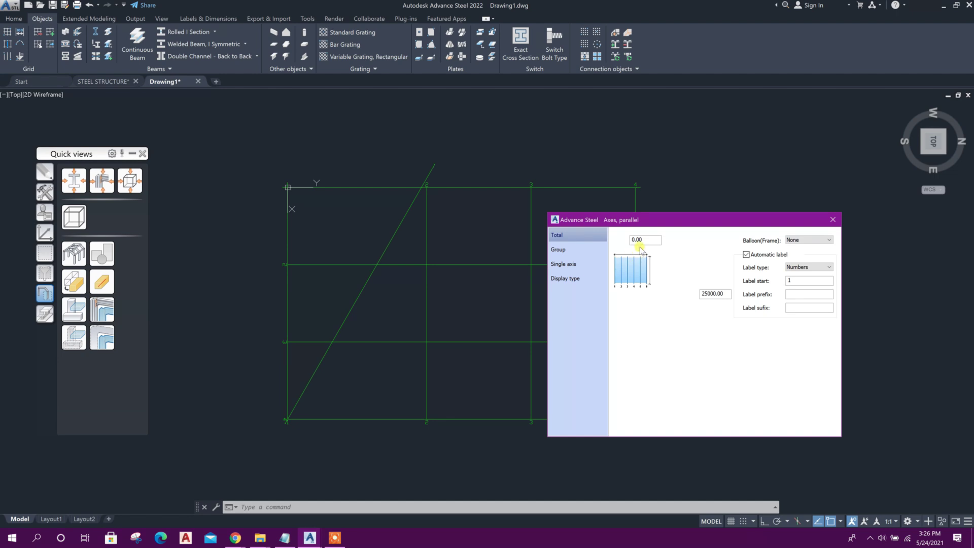
click(773, 255)
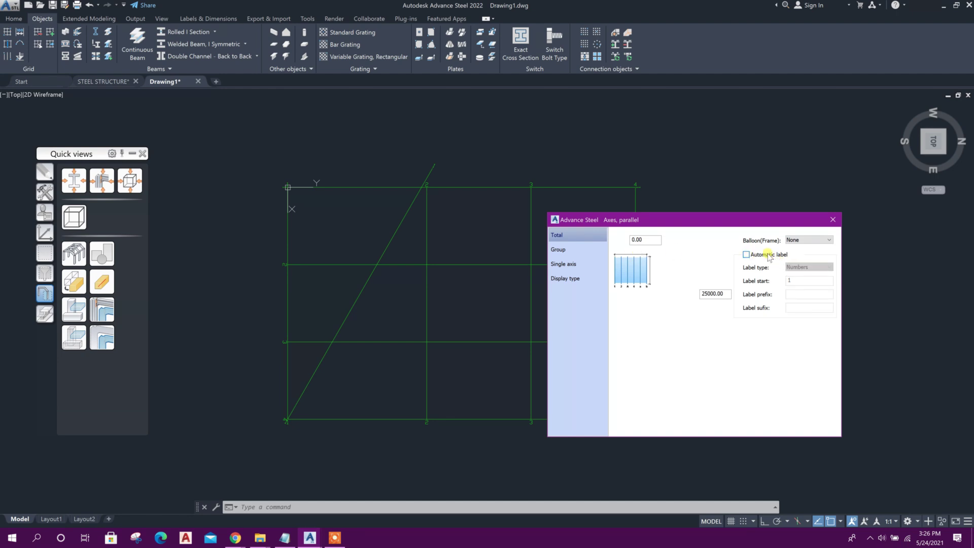
Step: Give the diagonal axis Edging balloon frames, check the Single axis page, and close
click(807, 240)
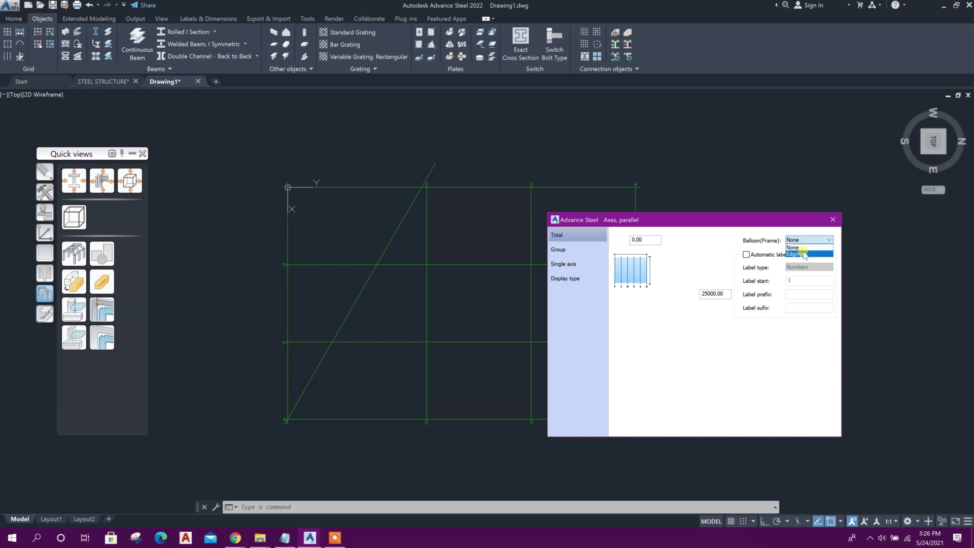
click(804, 254)
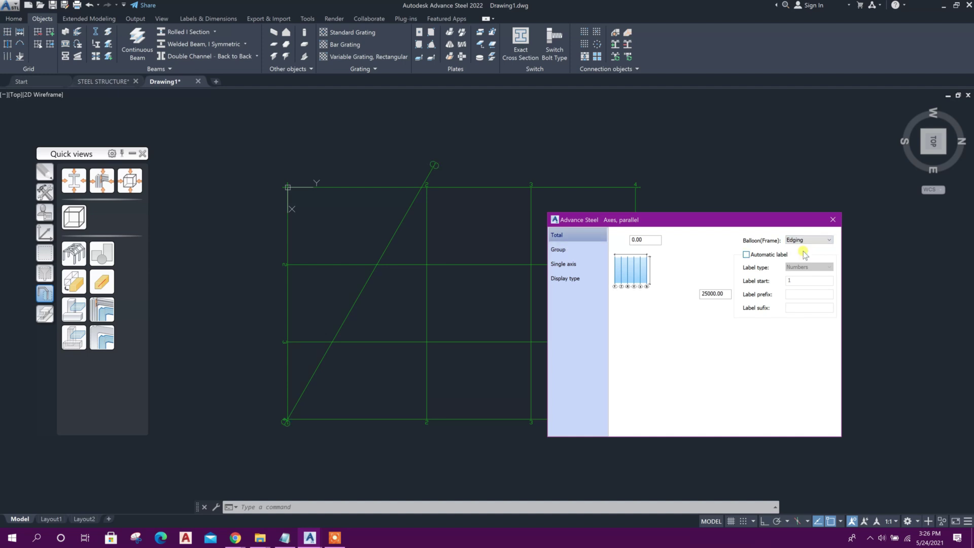
click(571, 264)
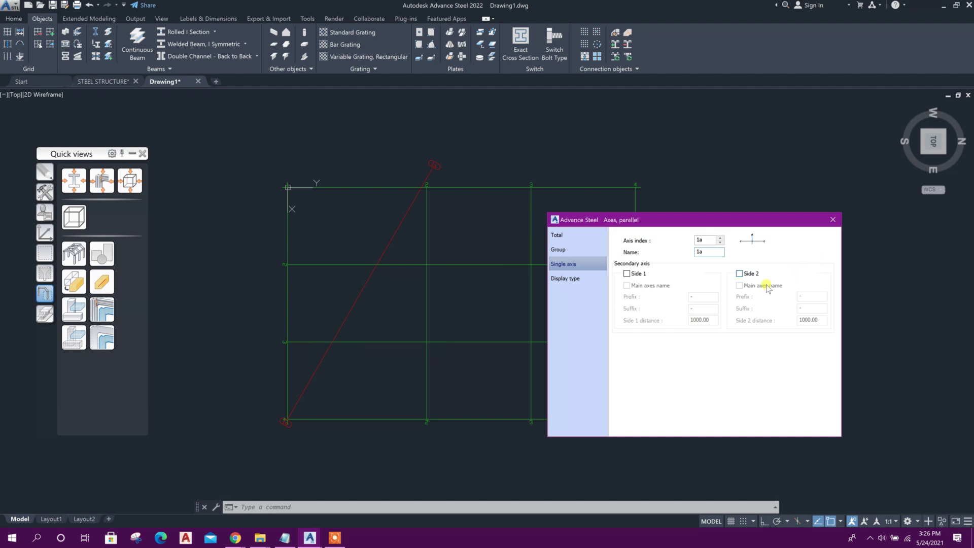
click(835, 222)
middle_drag(363, 343, 391, 312)
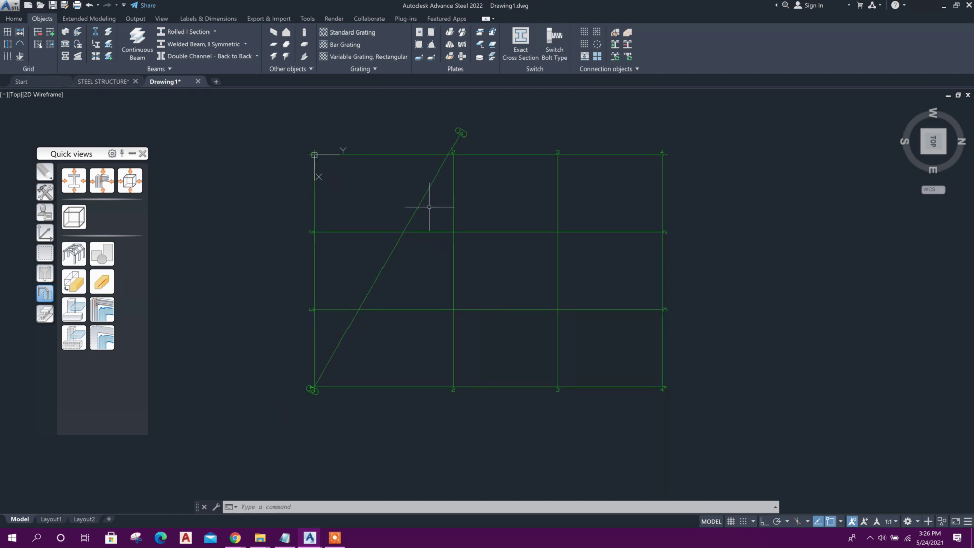
Step: Give the numbered axis set Edging balloon frames
double_click(452, 176)
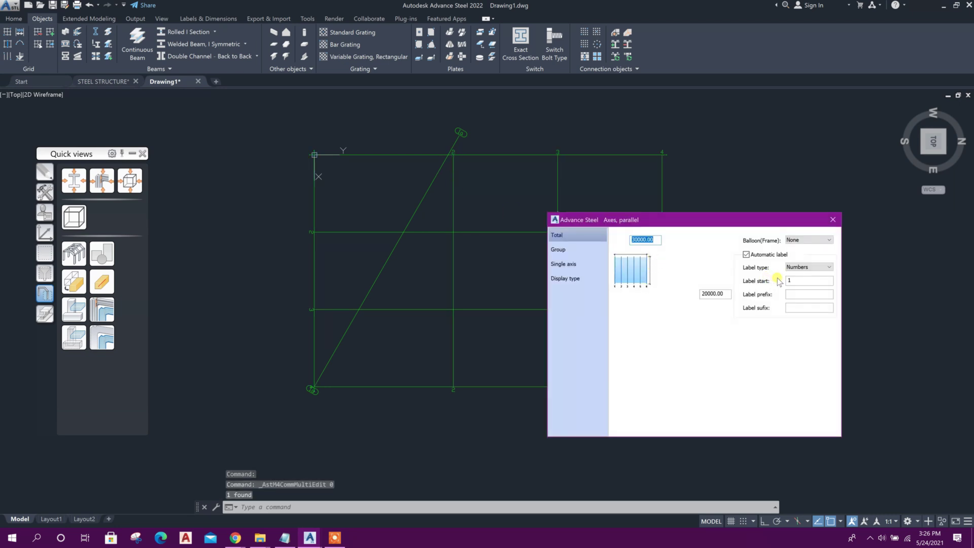
click(806, 239)
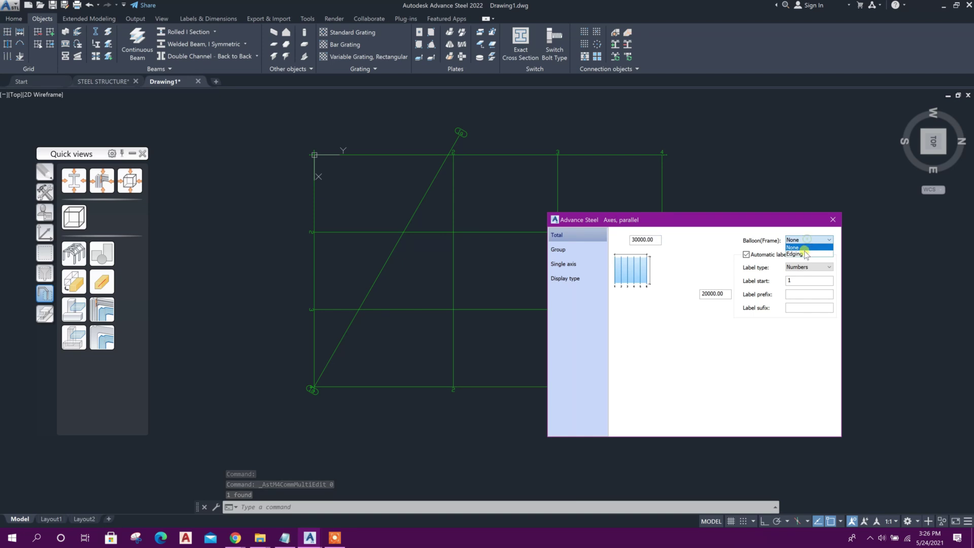
click(805, 255)
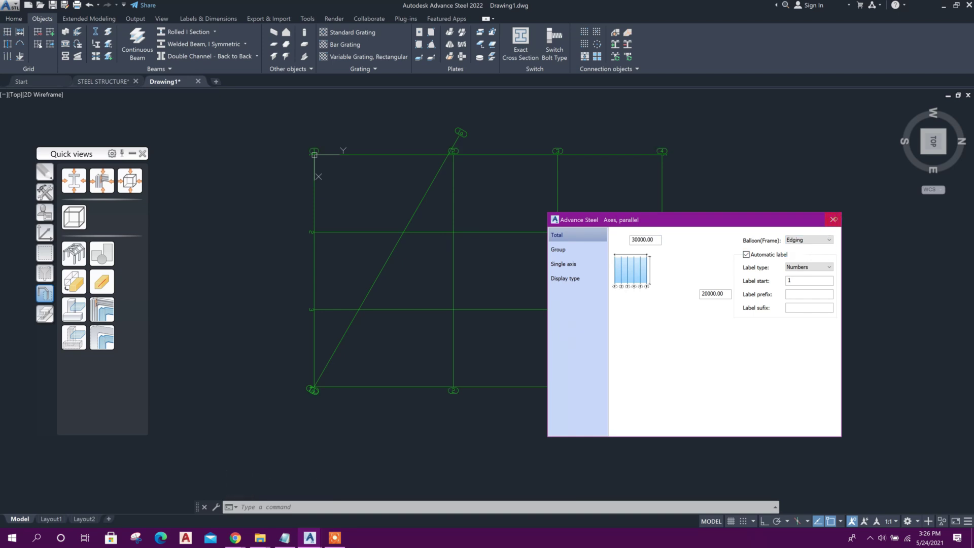
click(833, 219)
Step: Label the horizontal axis set with capital letters and give it Edging balloons
click(594, 231)
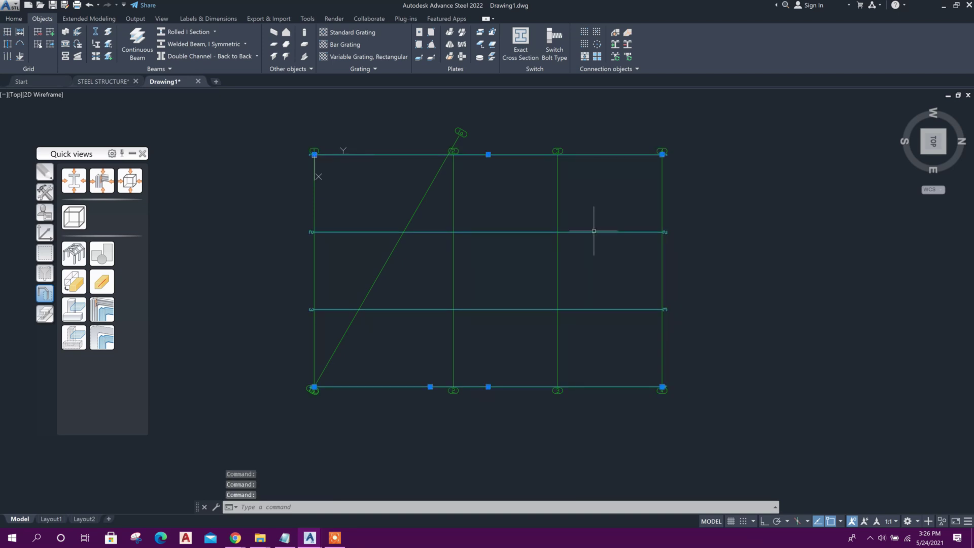
double_click(594, 231)
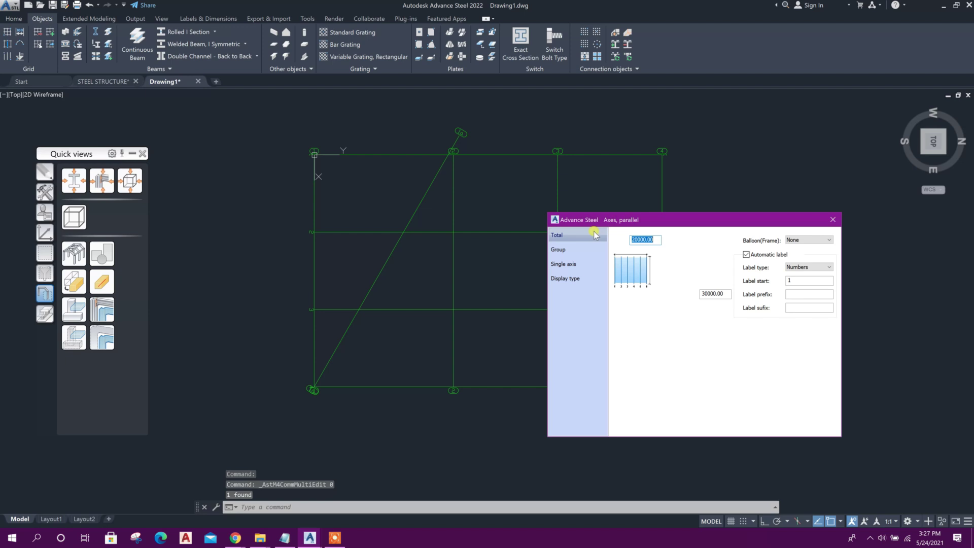
click(804, 269)
click(800, 276)
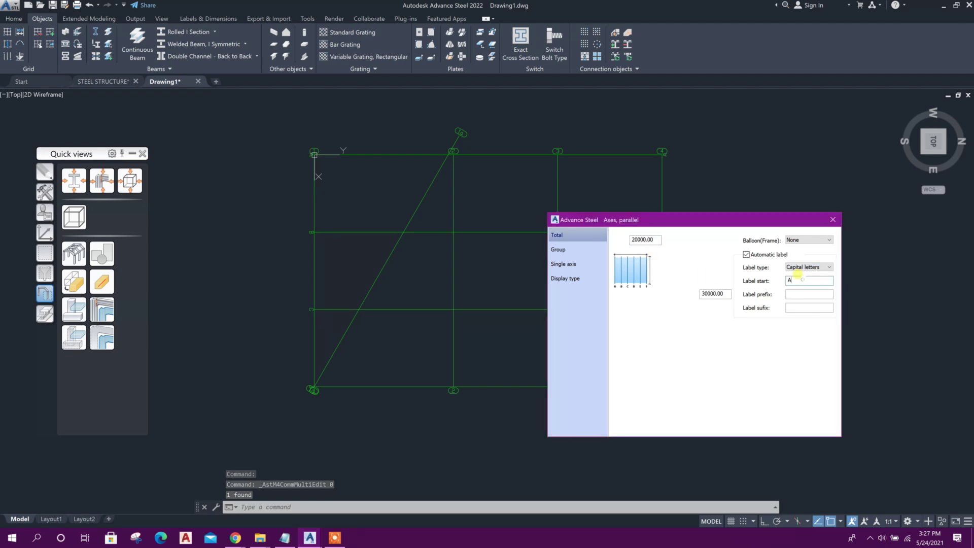
click(809, 240)
click(809, 250)
click(832, 220)
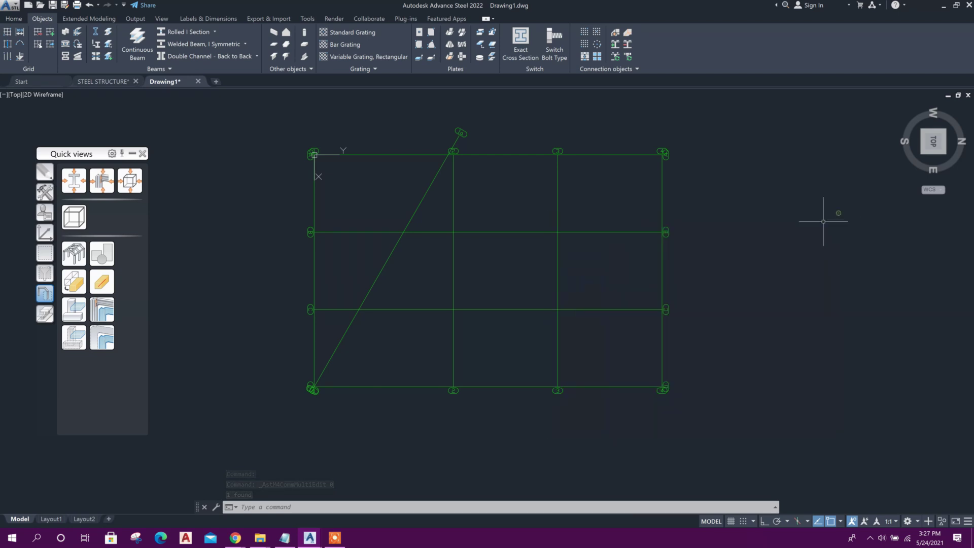
Step: Move the diagonal grid axis sideways with Ortho on so it starts along the bottom grid line
scroll(456, 235, up, 2)
scroll(445, 257, down, 2)
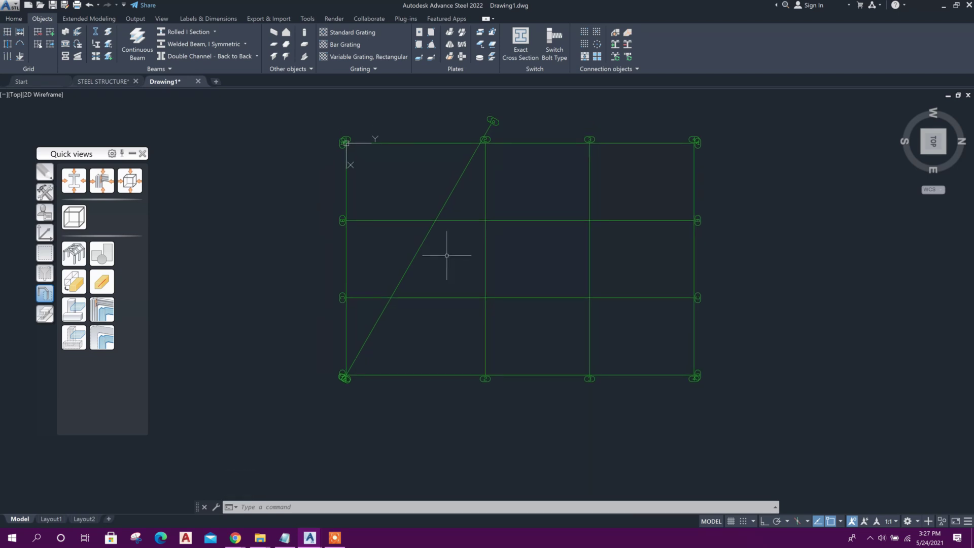
click(420, 239)
click(401, 245)
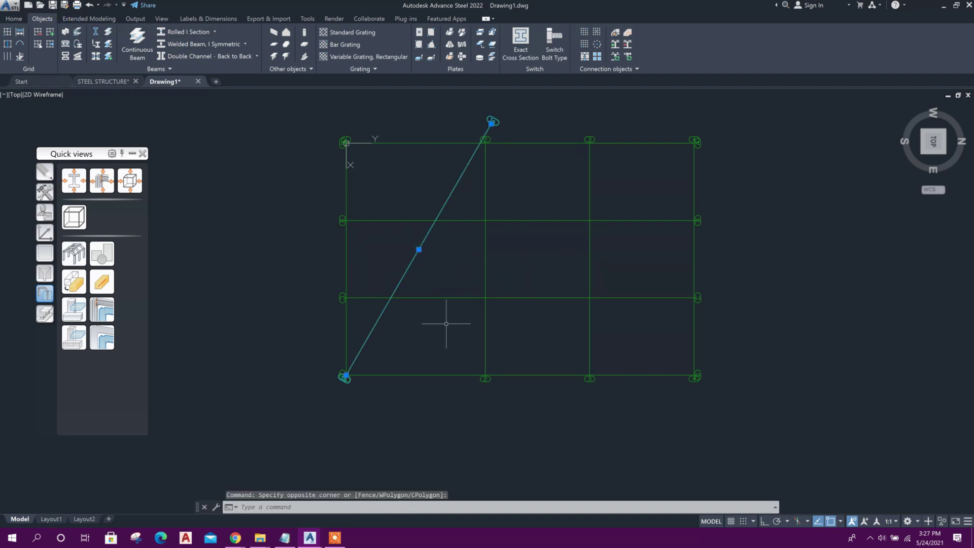
text(m)
key(Return)
click(415, 402)
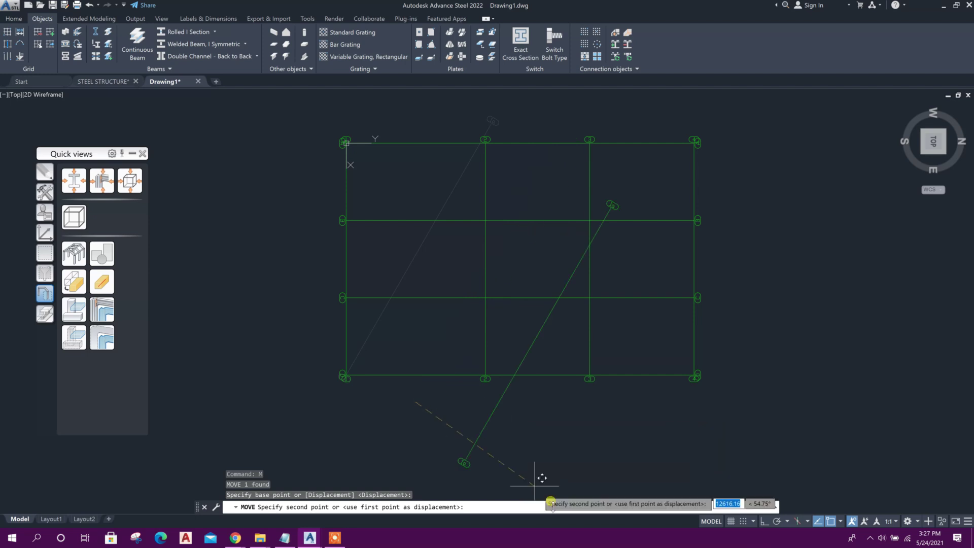
click(765, 521)
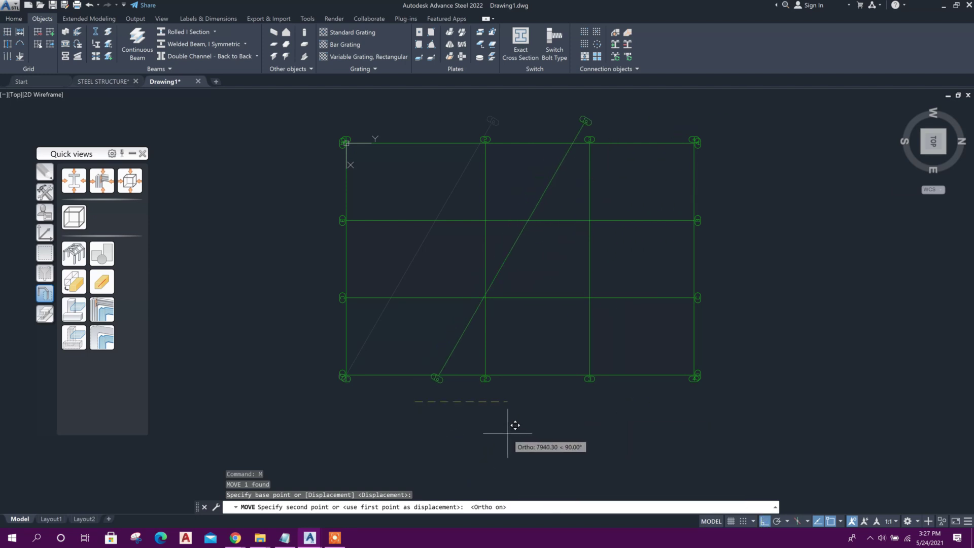
click(491, 435)
key(Escape)
Step: Check the moved grid line, deselect it and recentre the grid in view
click(509, 224)
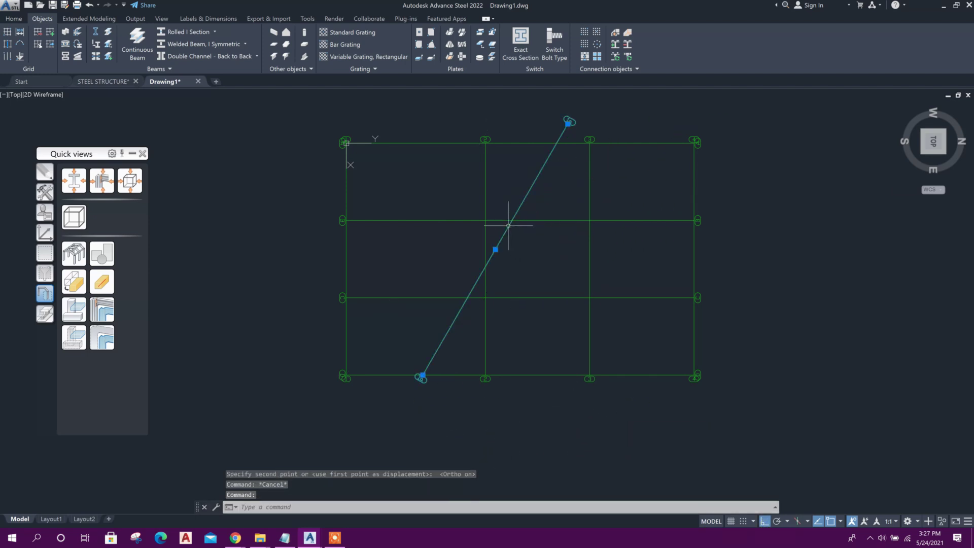
key(Escape)
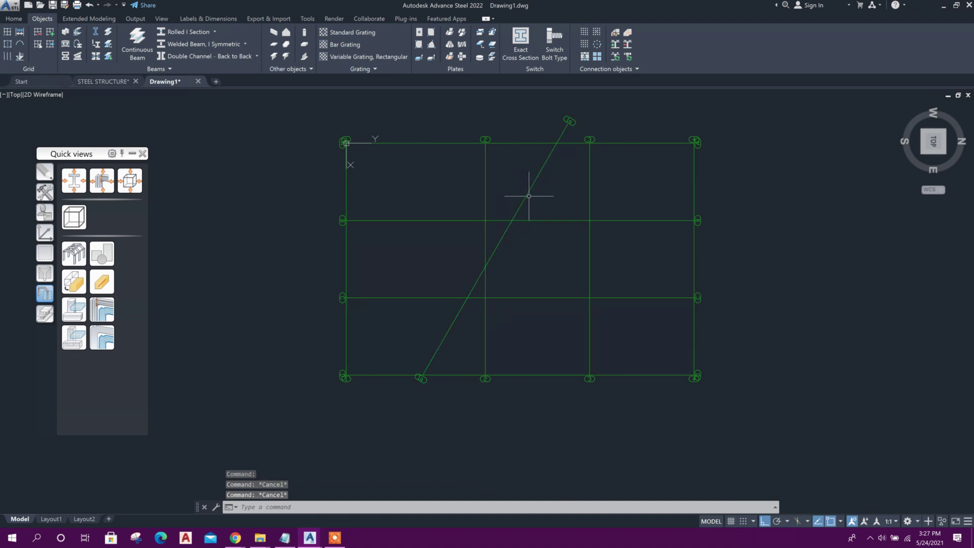
middle_drag(528, 197, 511, 217)
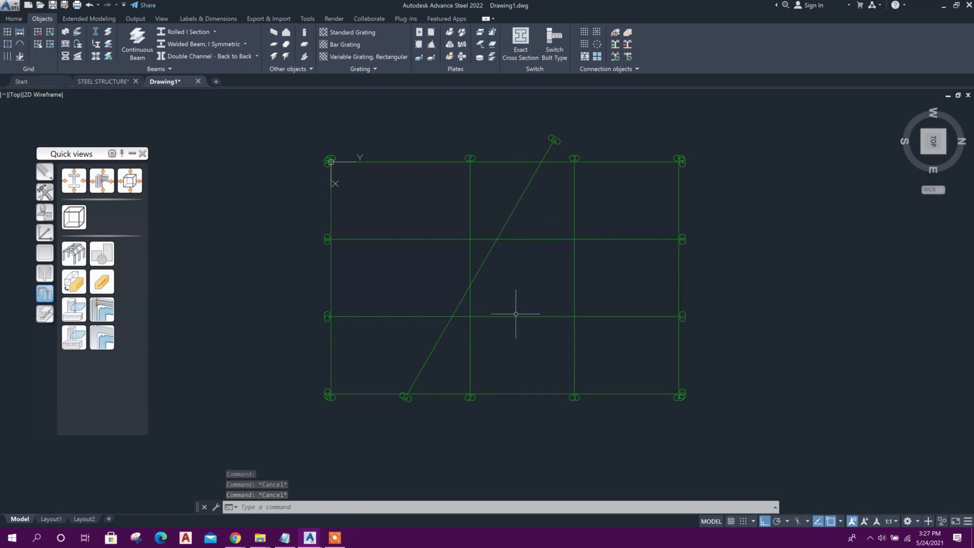
Step: Review topic 5 on tapered sections in the Notepad notes, then show the grid in isometric view
middle_drag(512, 341, 510, 305)
middle_drag(517, 185, 518, 215)
click(285, 538)
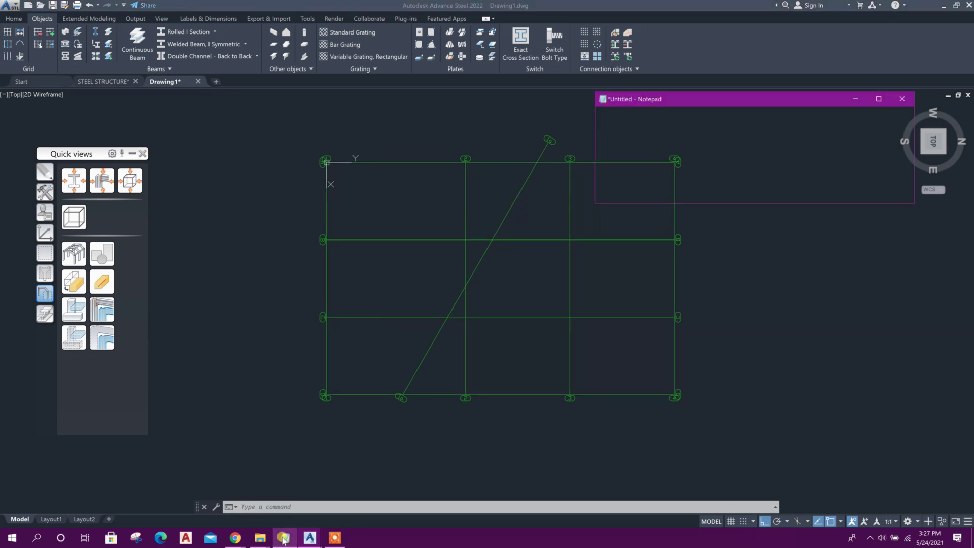
drag(602, 175, 765, 177)
click(786, 176)
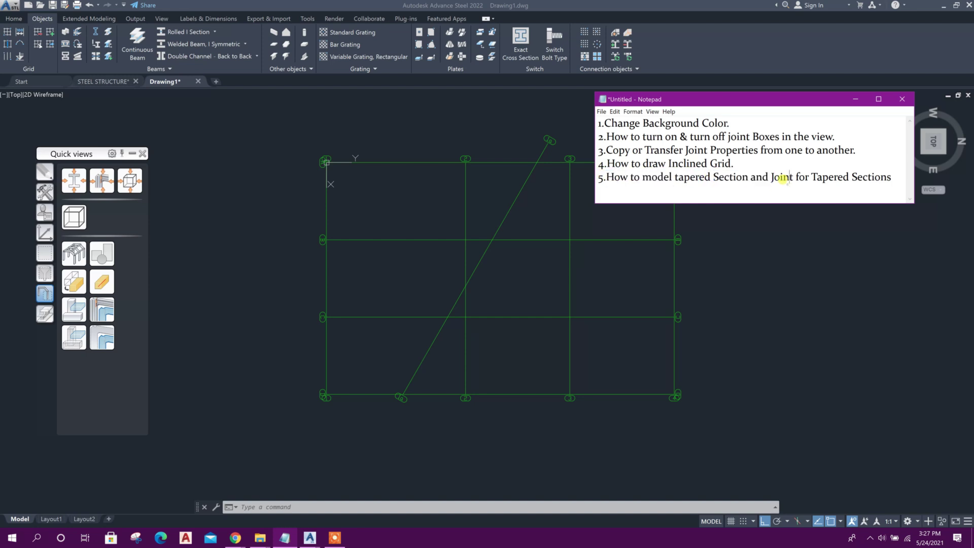
click(855, 99)
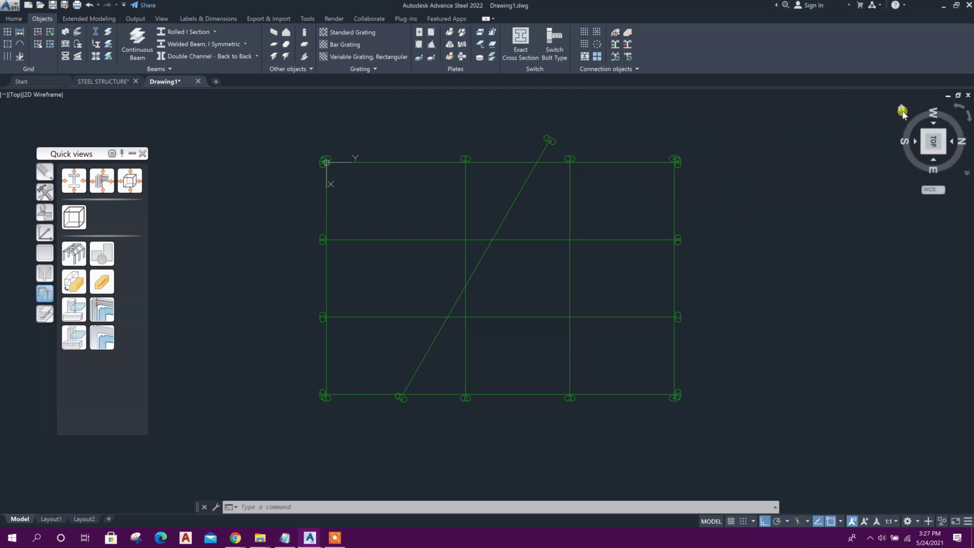
click(901, 108)
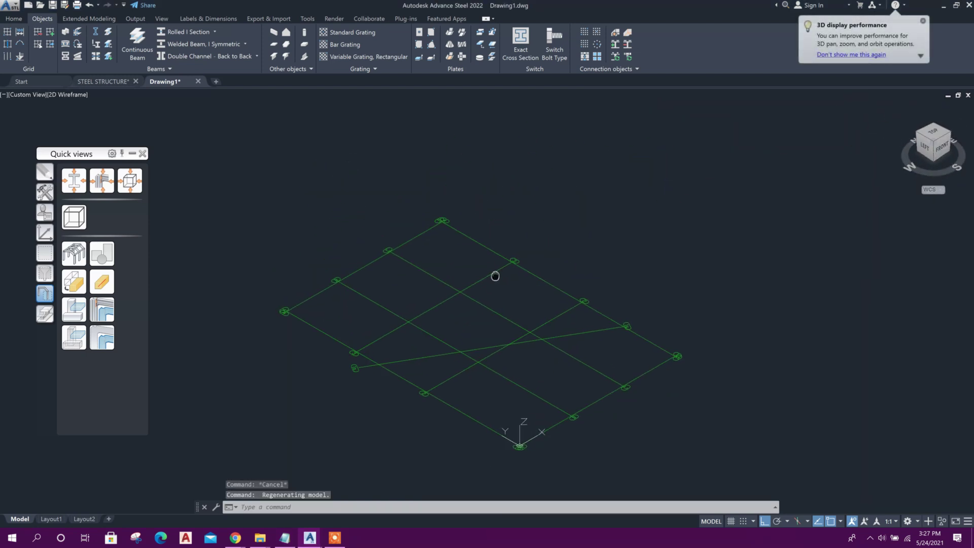
Step: Create a Welded Beams, Tapered column 5000 long rising straight up from the grid intersection
scroll(391, 341, up, 4)
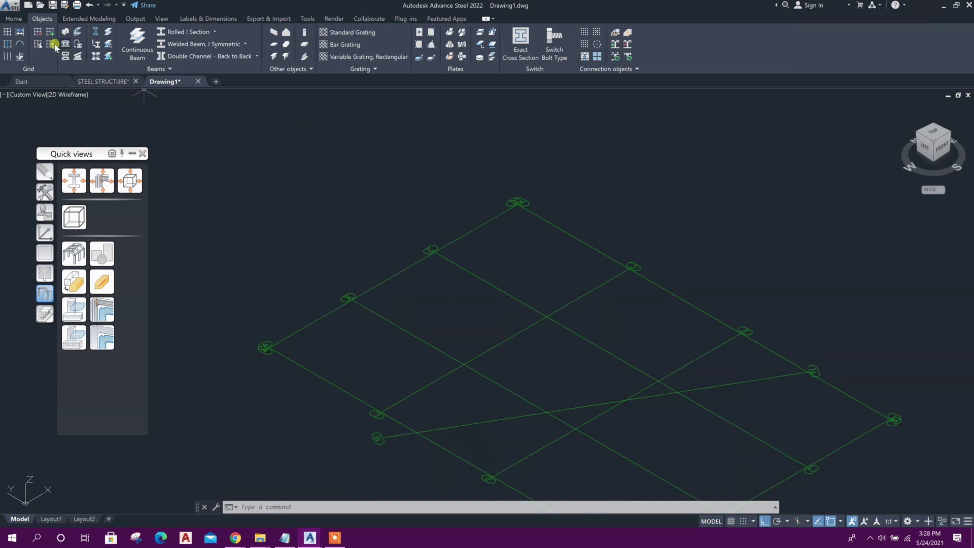
click(13, 18)
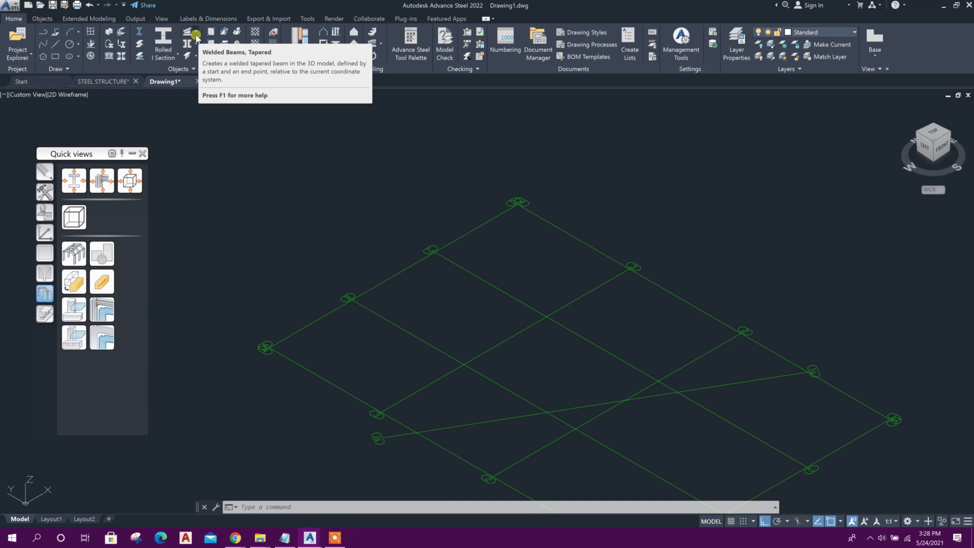
click(196, 35)
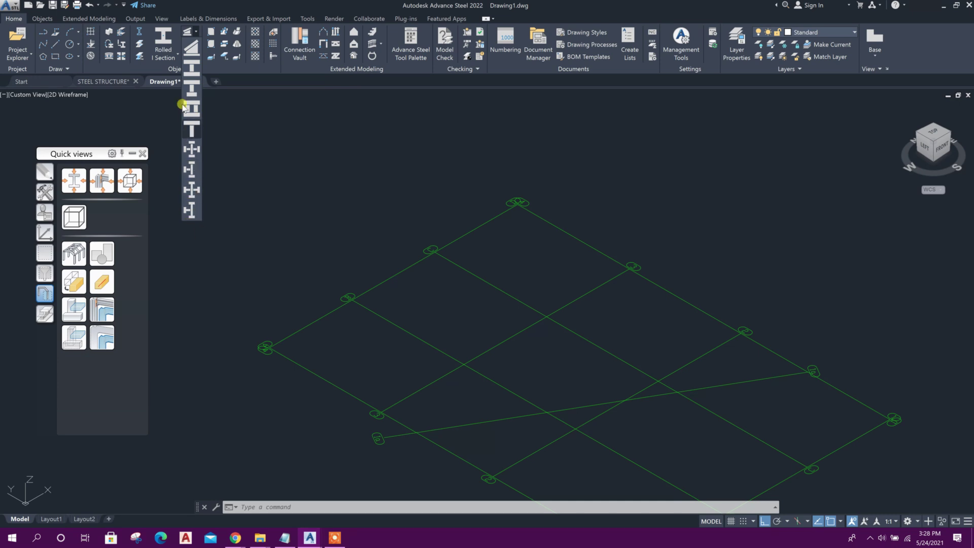
click(193, 51)
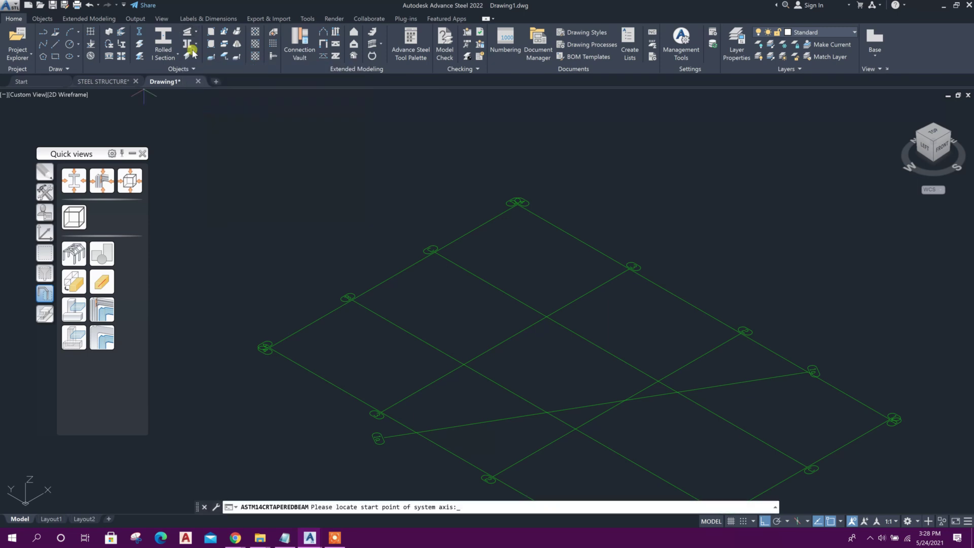
click(464, 365)
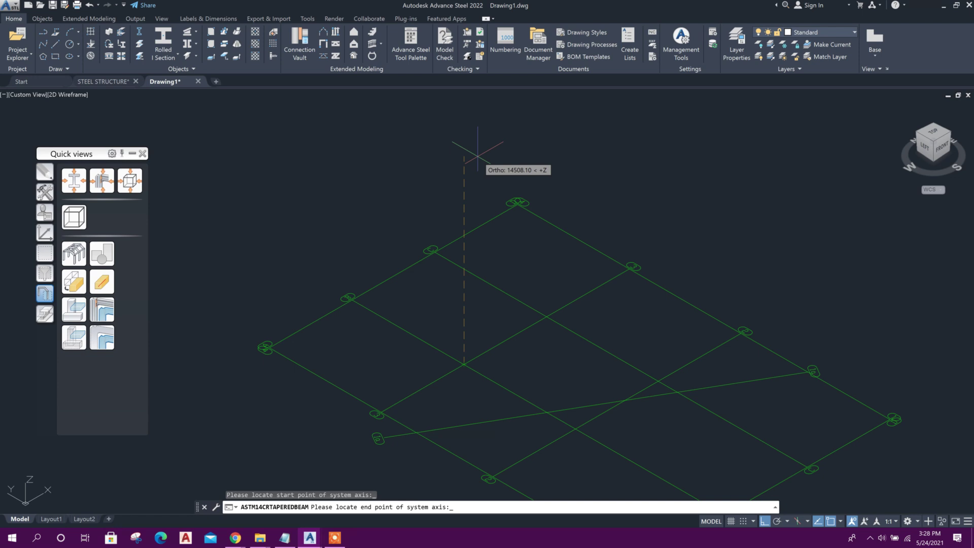
text(5000)
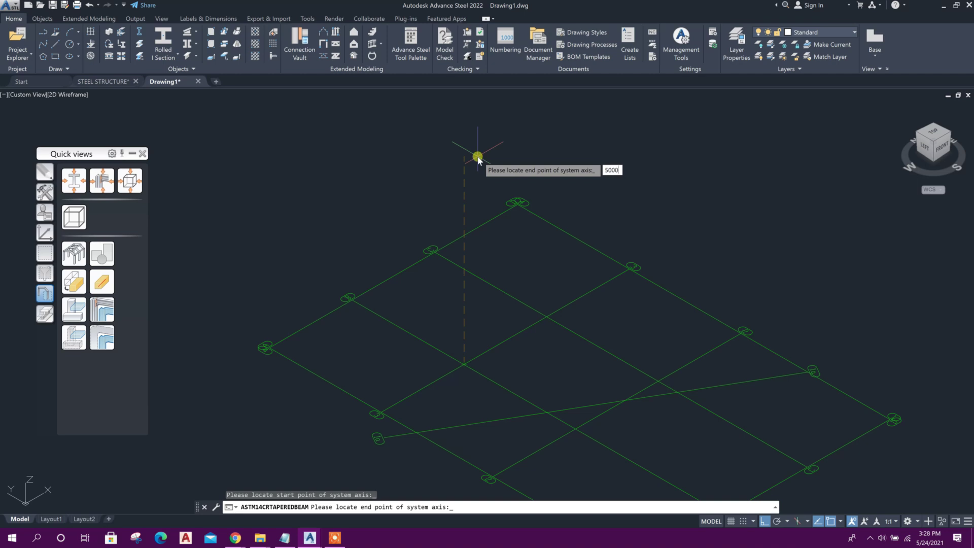
key(Return)
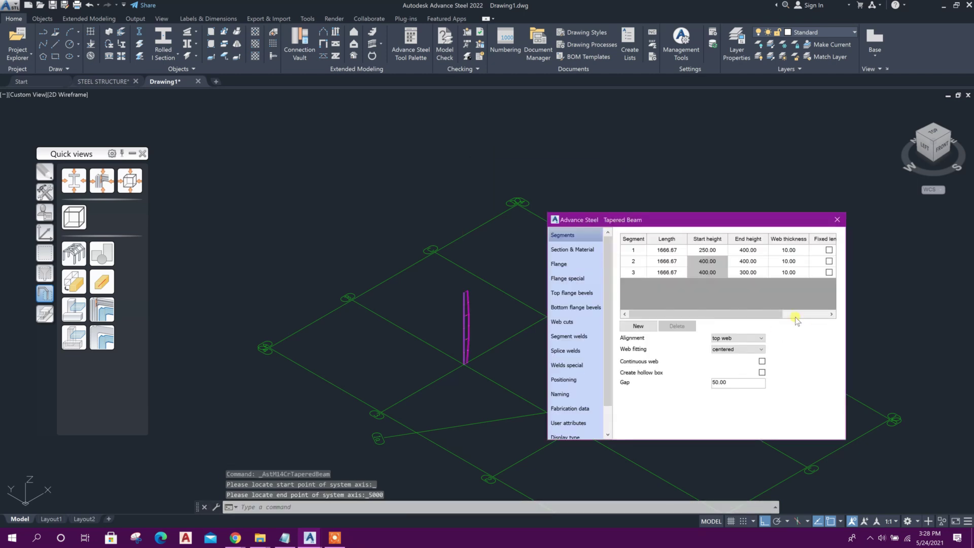
Step: Close the beam settings and delete the whole grid
click(837, 219)
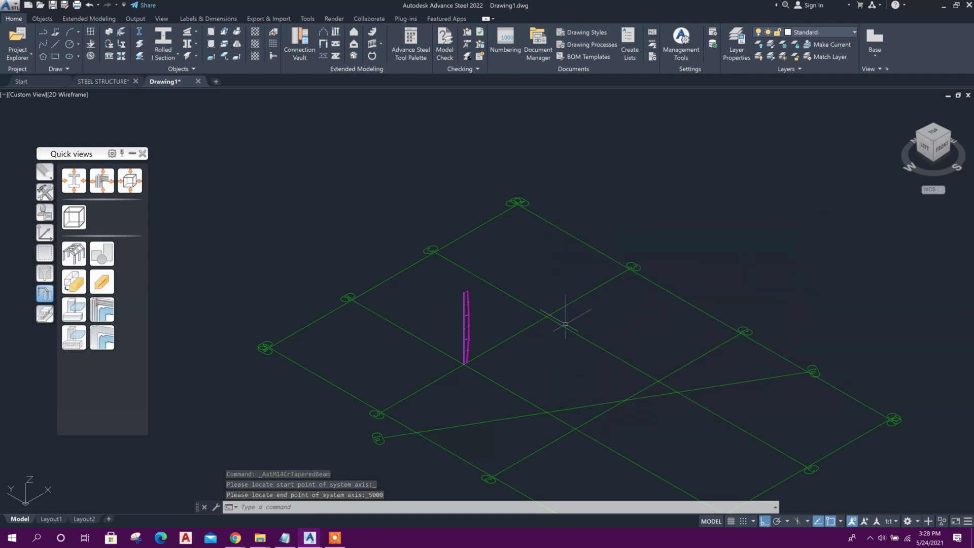
key(Escape)
scroll(565, 323, down, 3)
drag(669, 387, 561, 219)
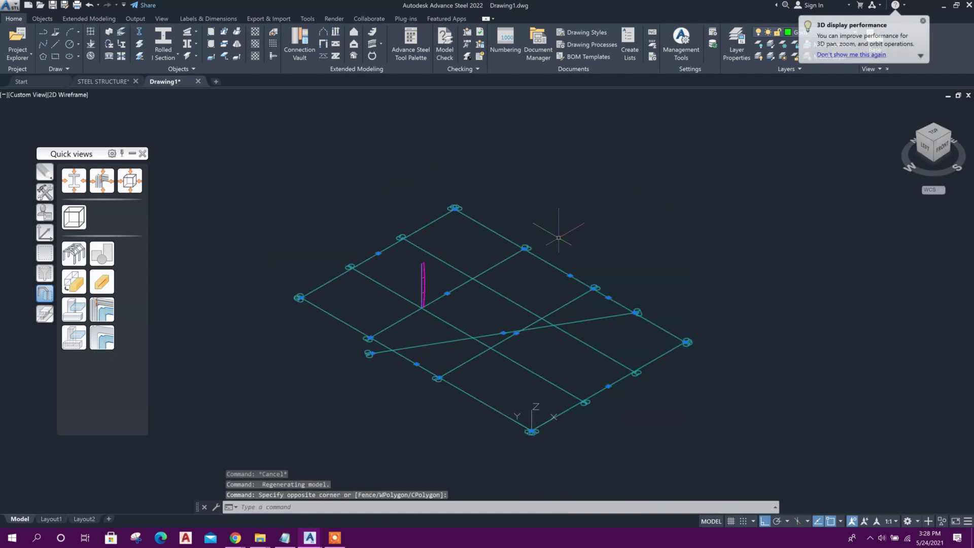
key(Delete)
scroll(431, 282, up, 8)
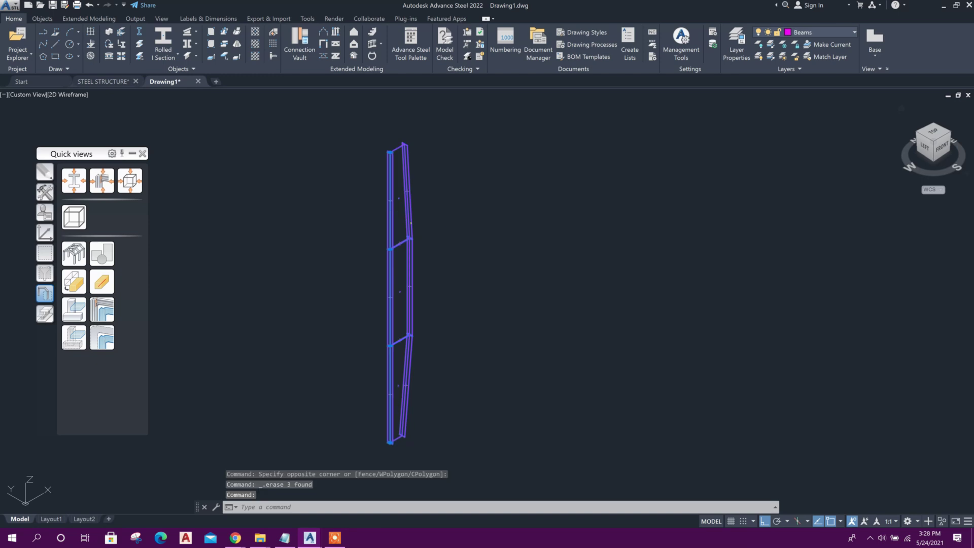
Step: Reduce the tapered column to a single 5000 segment in its properties
double_click(390, 295)
drag(593, 213, 625, 143)
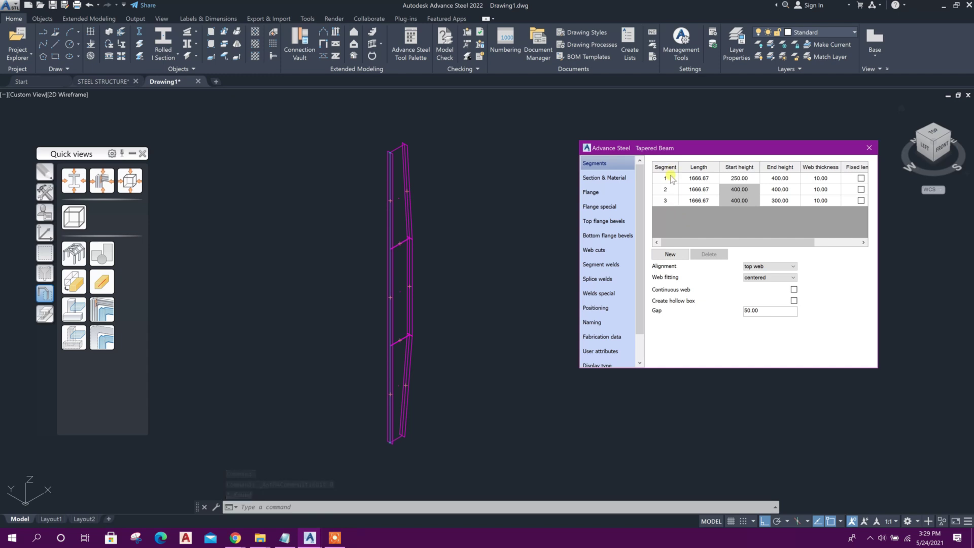
click(670, 255)
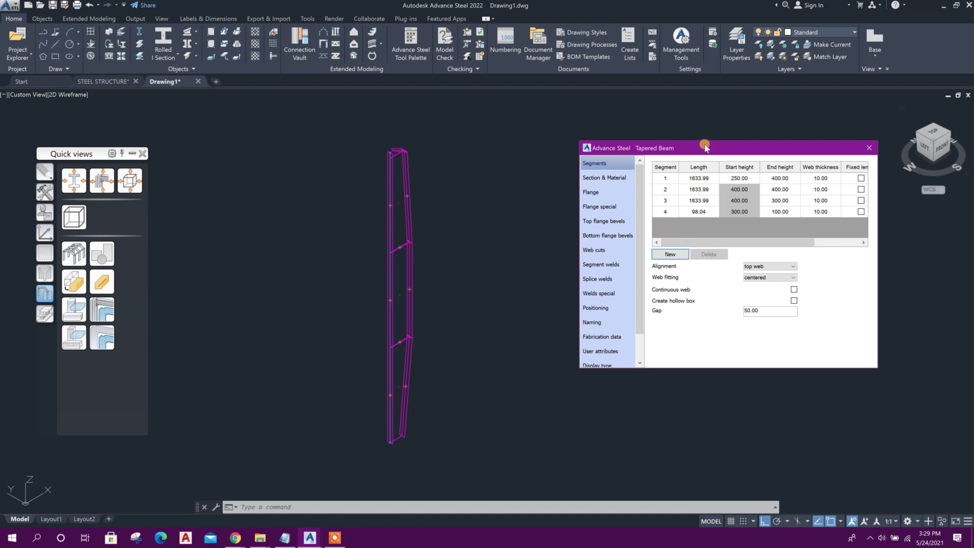
drag(705, 146, 686, 139)
click(653, 204)
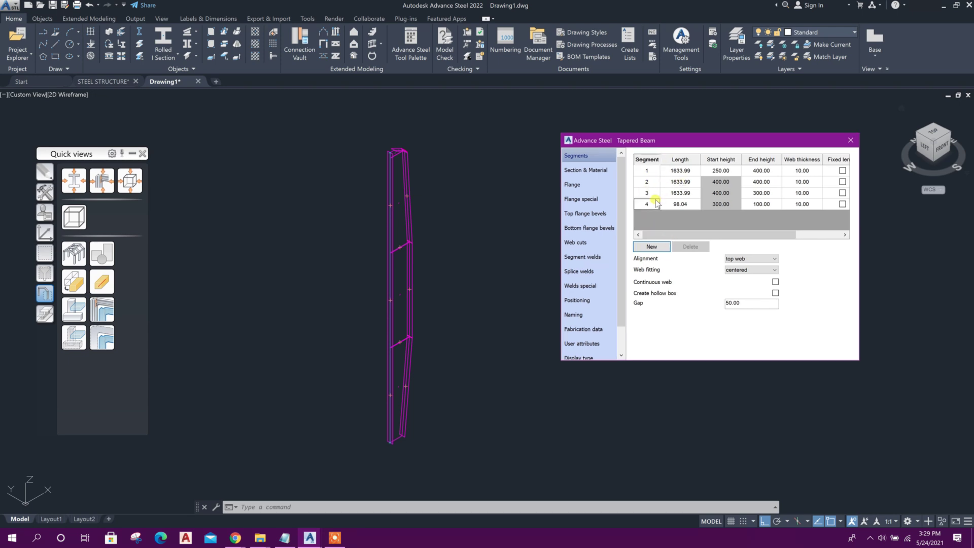
click(690, 247)
click(649, 195)
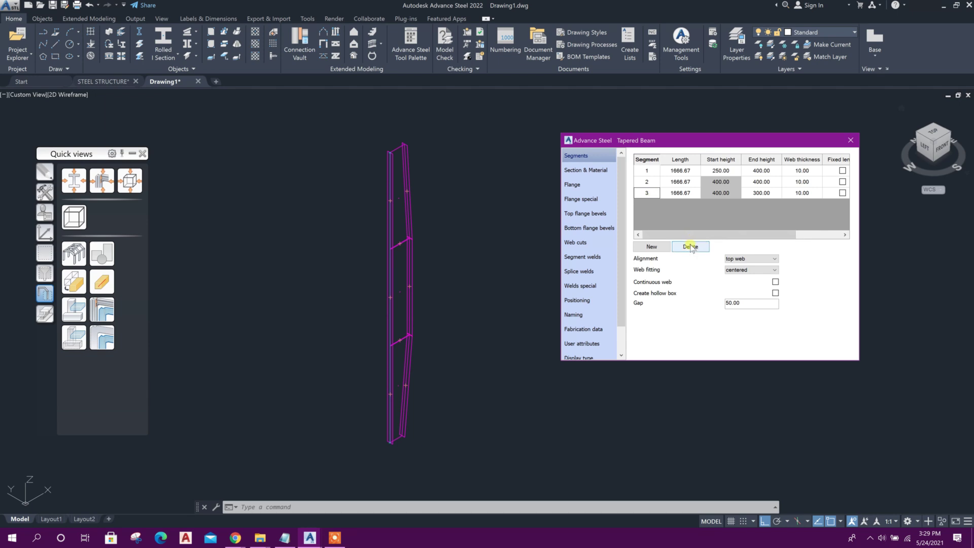
click(690, 246)
click(691, 247)
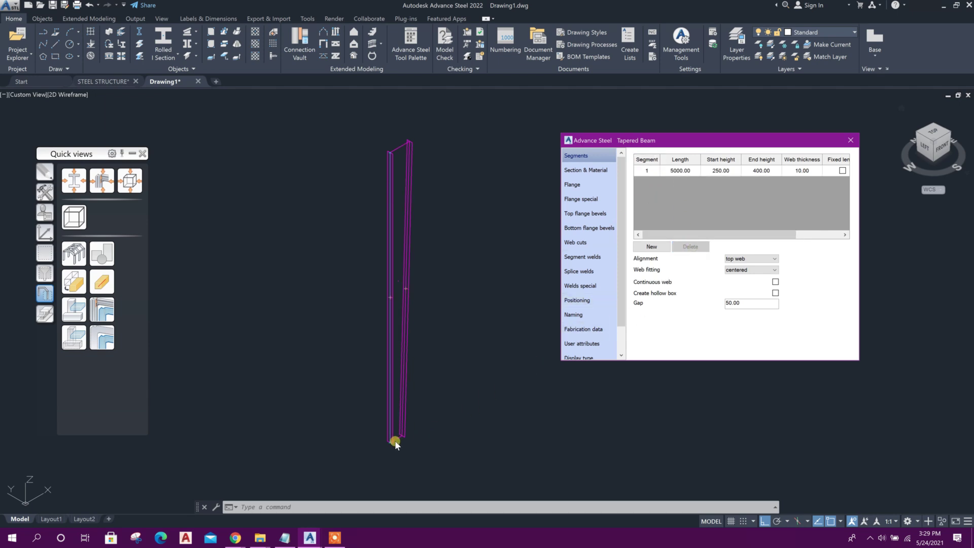
Step: Set the column's start height to 200 and end height to 450, then close the properties
click(716, 170)
click(760, 173)
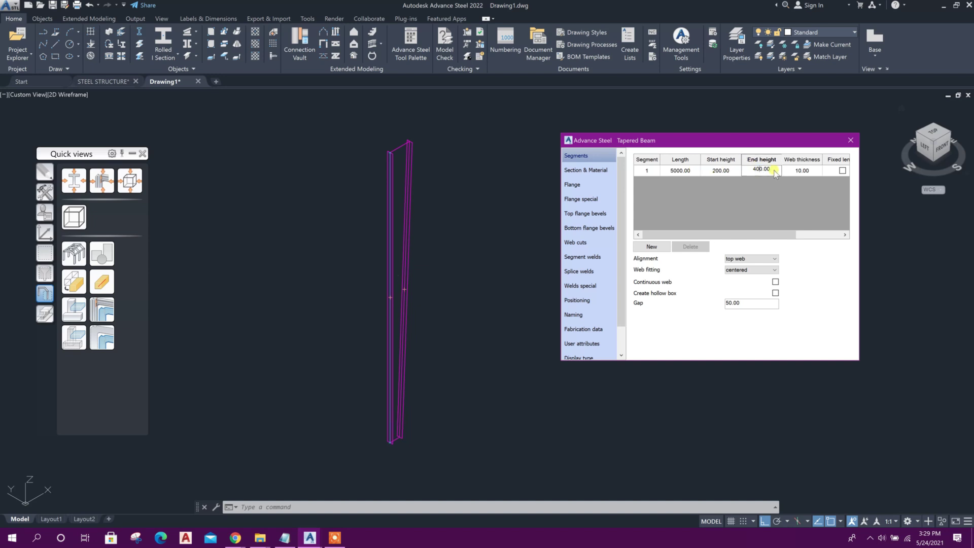
drag(775, 172, 750, 172)
text(450)
click(716, 172)
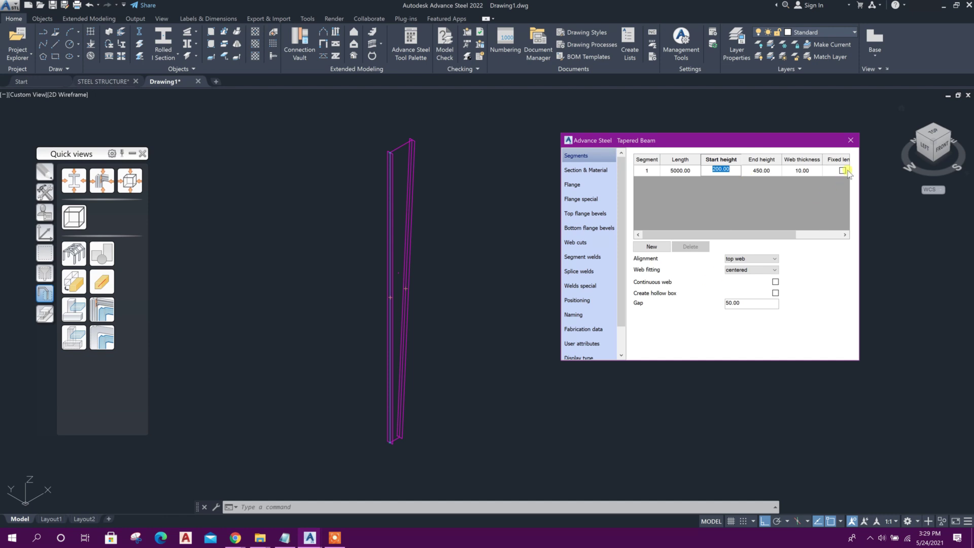
click(851, 140)
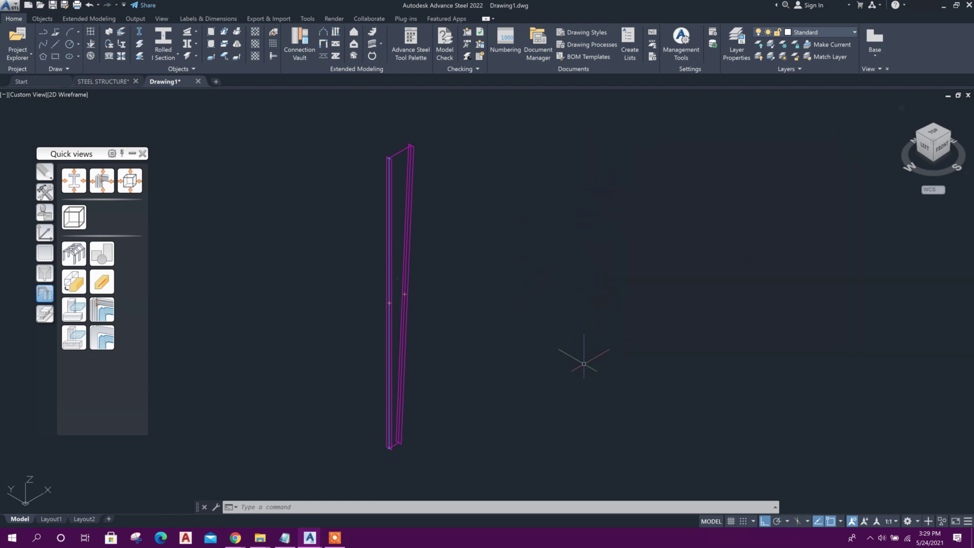
shift+middle_drag(576, 359, 550, 282)
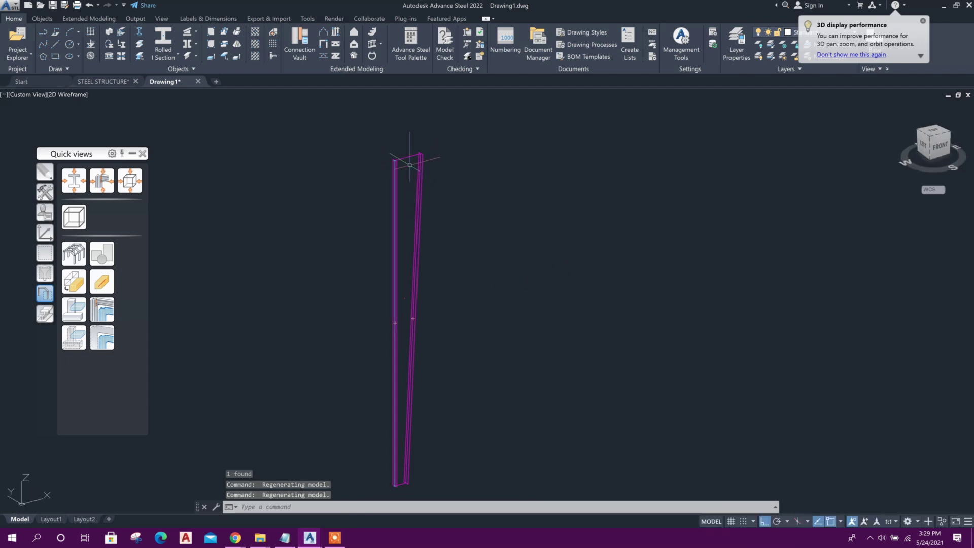
Step: Start a new tapered welded beam with its axis beginning at the column top
middle_drag(512, 215, 489, 248)
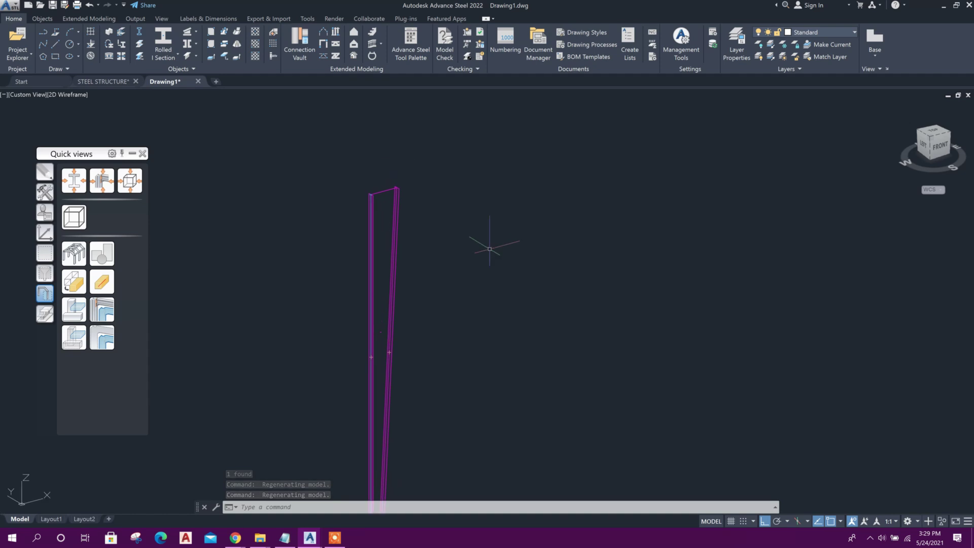
click(192, 34)
scroll(386, 198, up, 5)
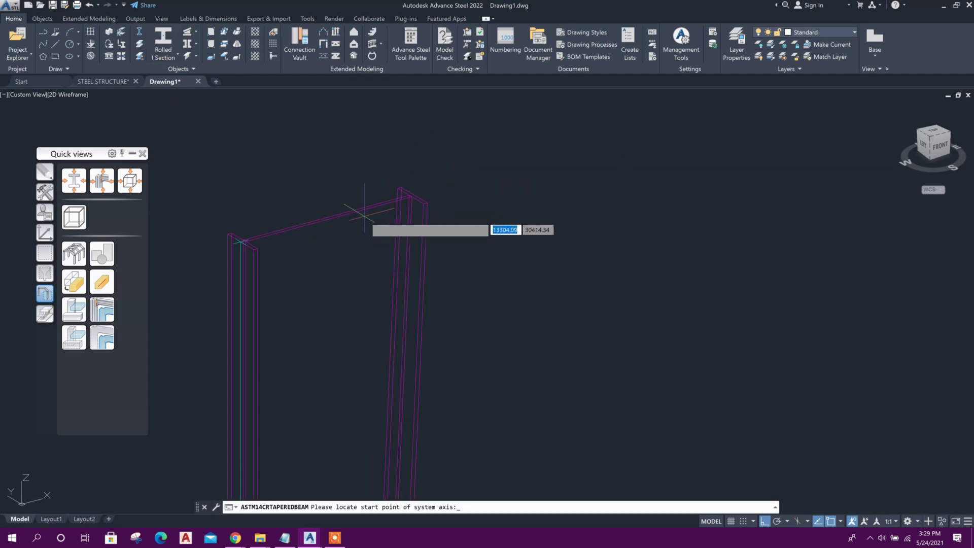
middle_drag(364, 214, 470, 263)
scroll(348, 261, up, 4)
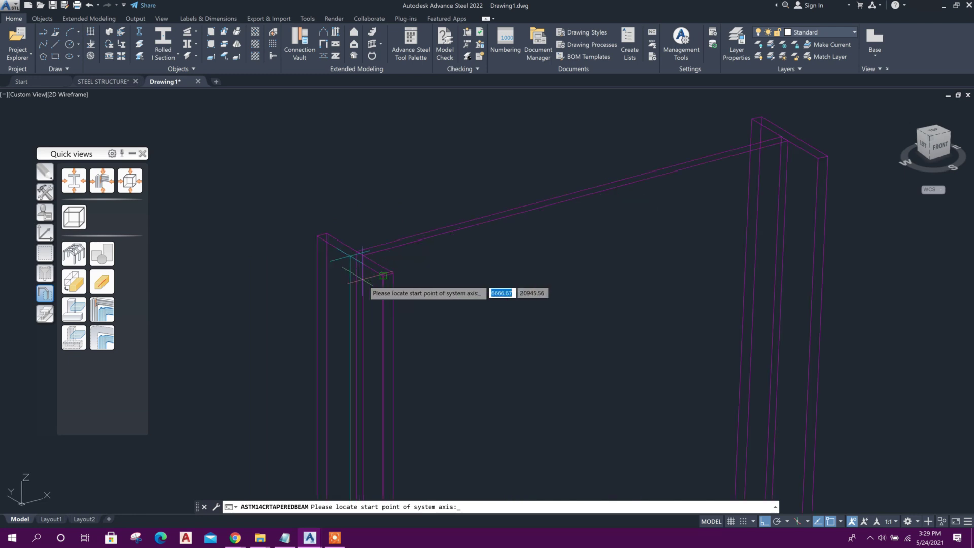
click(349, 257)
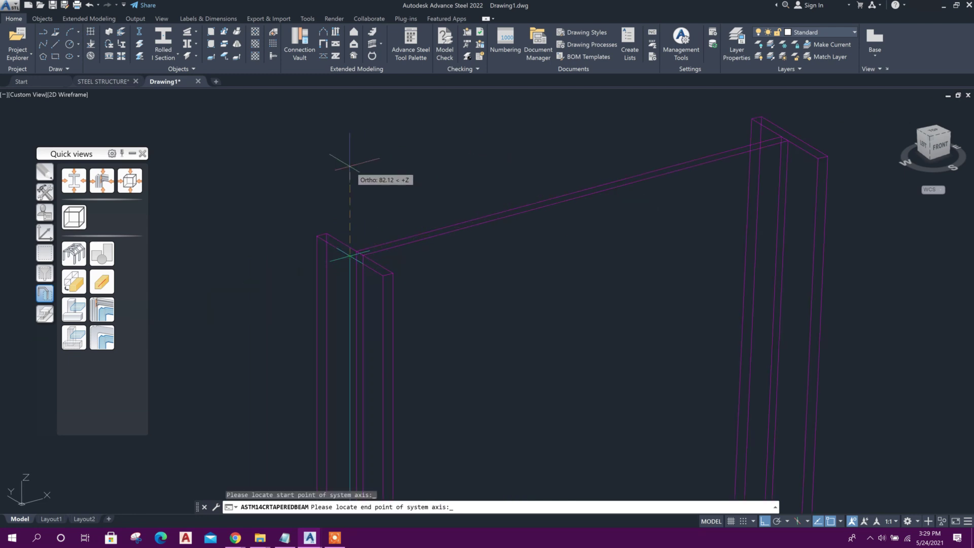
Step: In Front view with Ortho off, give the sloping rafter a length of 5000
middle_drag(609, 206, 478, 273)
scroll(478, 274, down, 5)
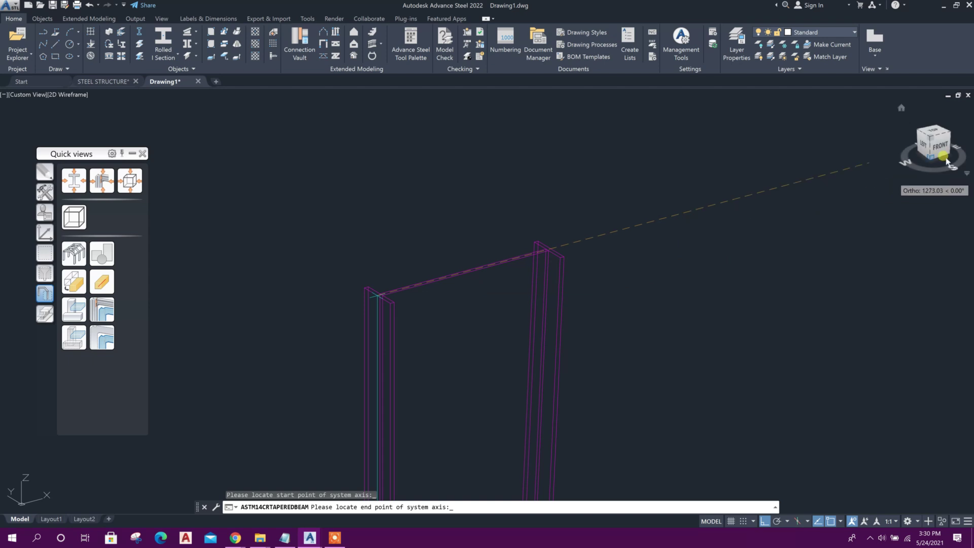
click(944, 158)
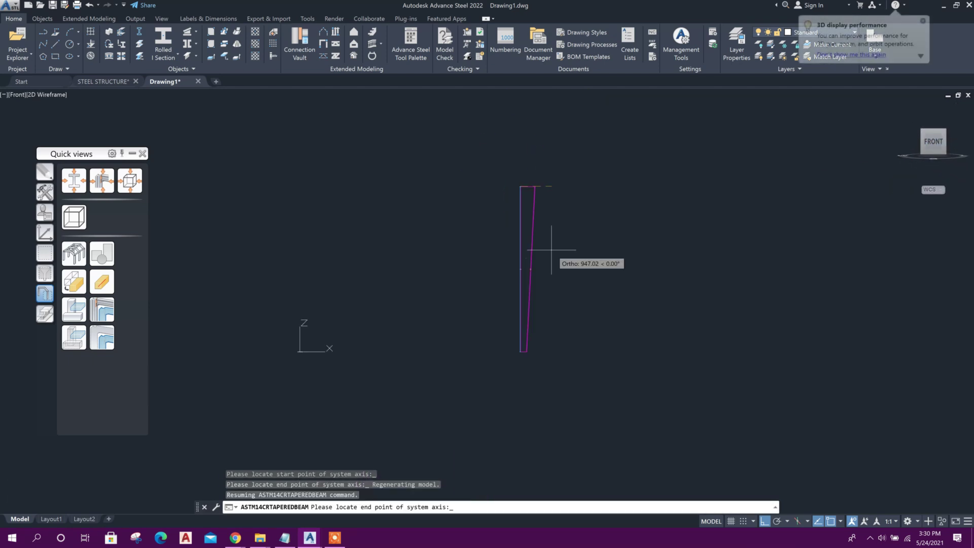
scroll(629, 218, up, 2)
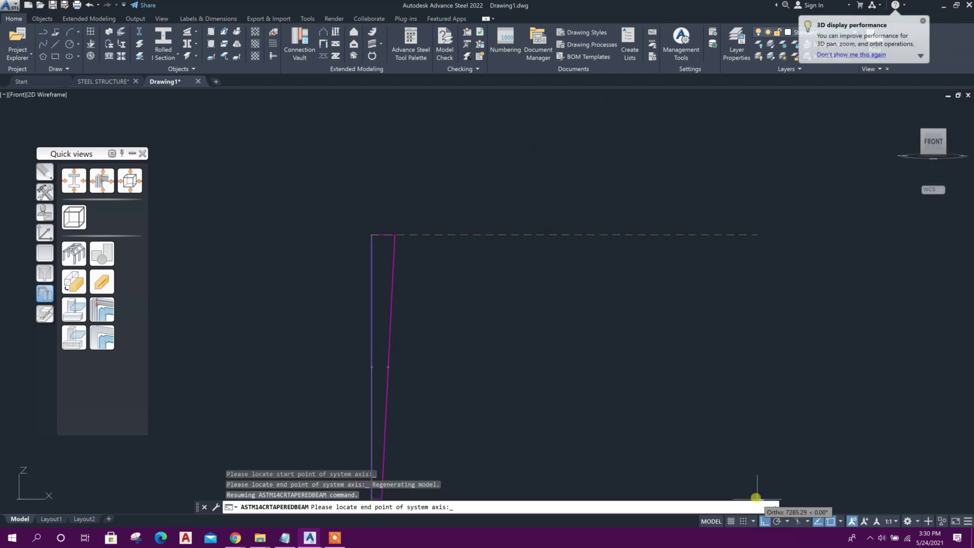
click(764, 520)
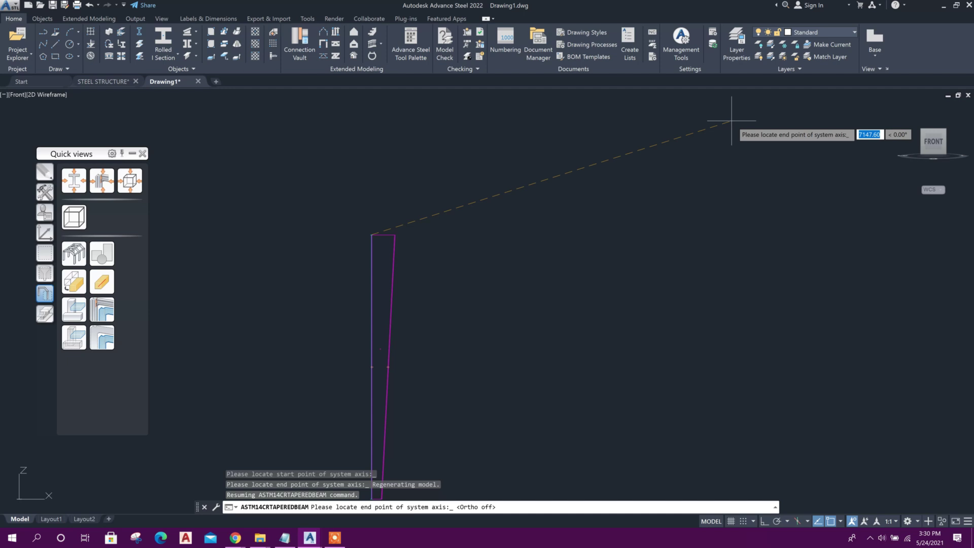
text(5000)
key(Return)
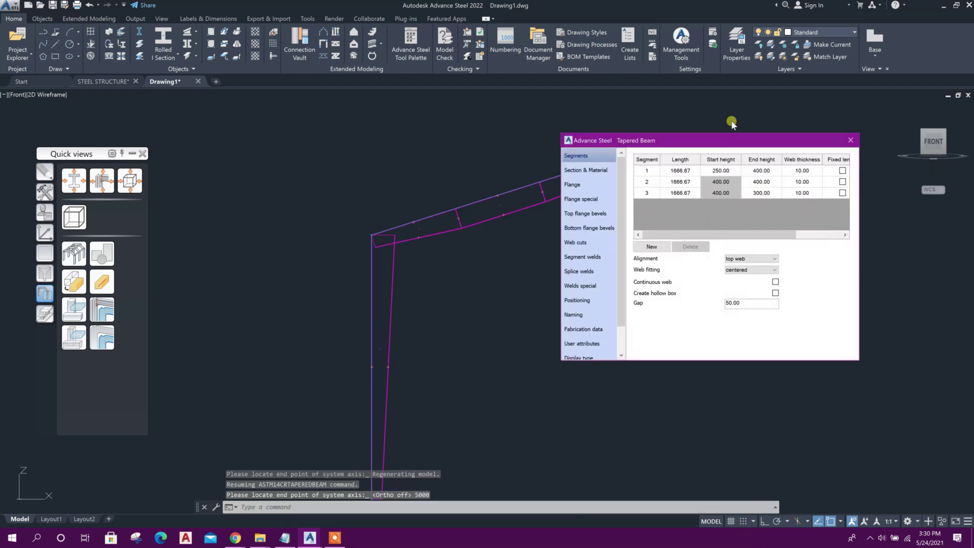
Step: Delete rafter segments 3 and 2, and set start height 450 and end height 200
click(669, 197)
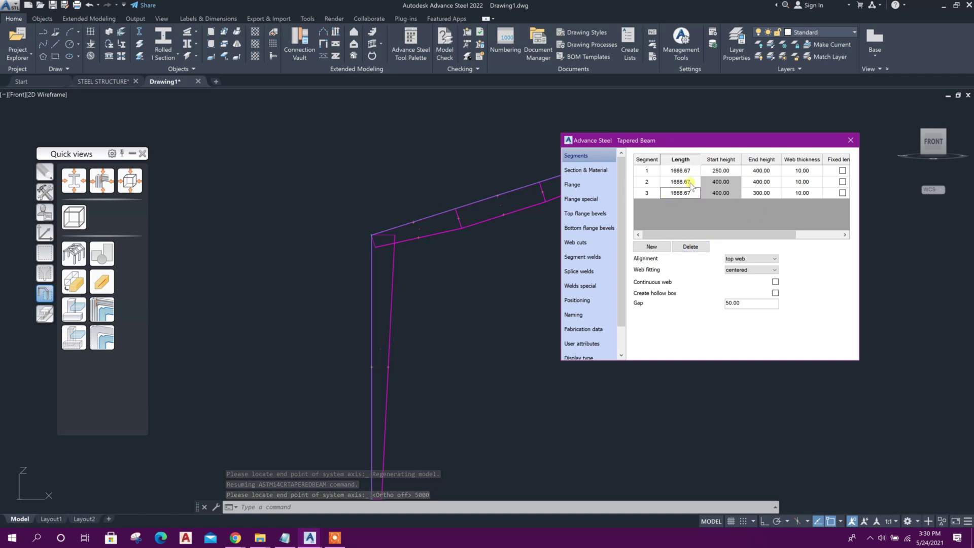
click(696, 246)
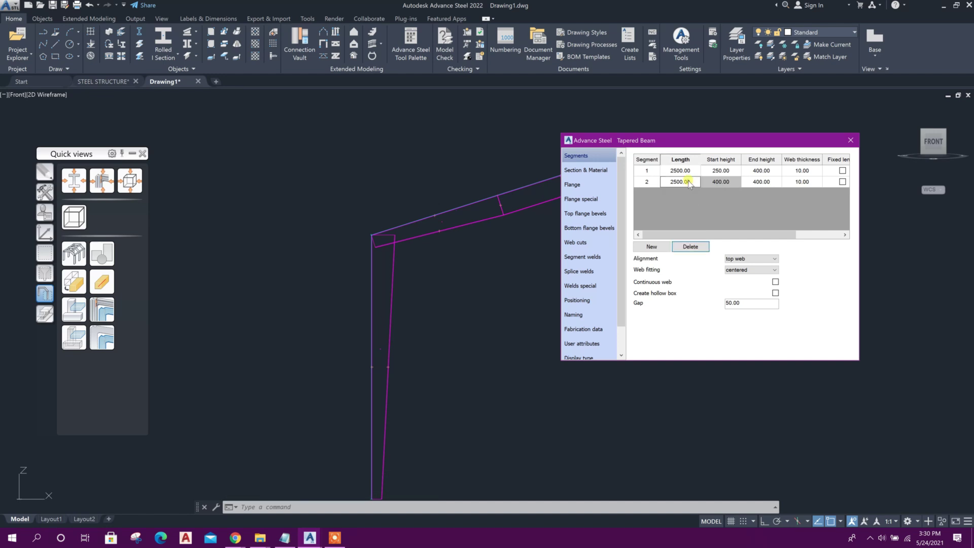
click(691, 247)
click(731, 172)
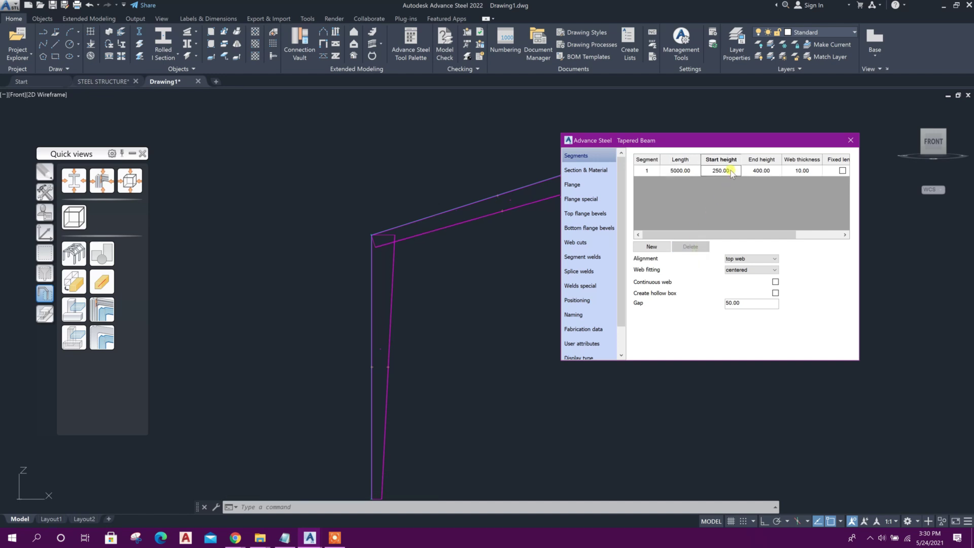
text(450)
click(759, 170)
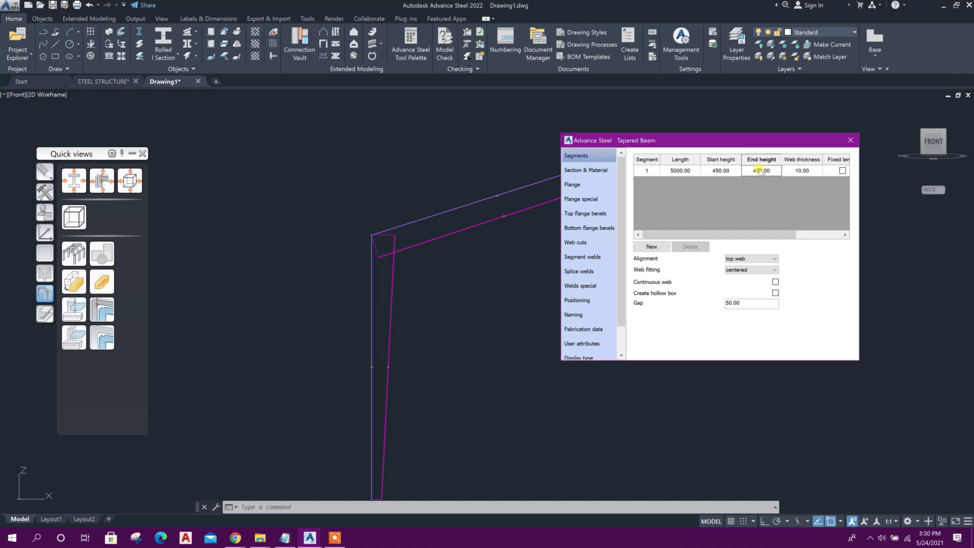
text(200)
click(732, 172)
drag(622, 211, 623, 283)
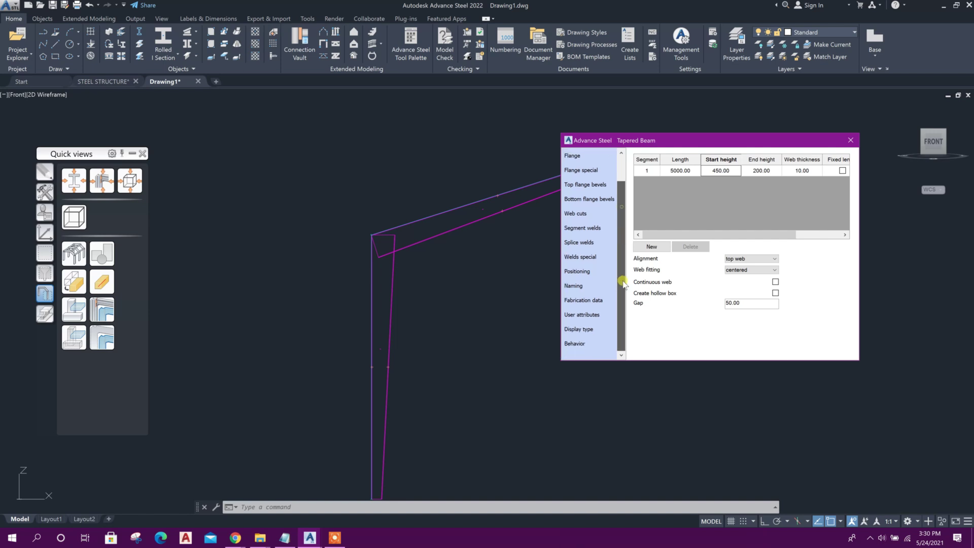
drag(628, 242, 628, 211)
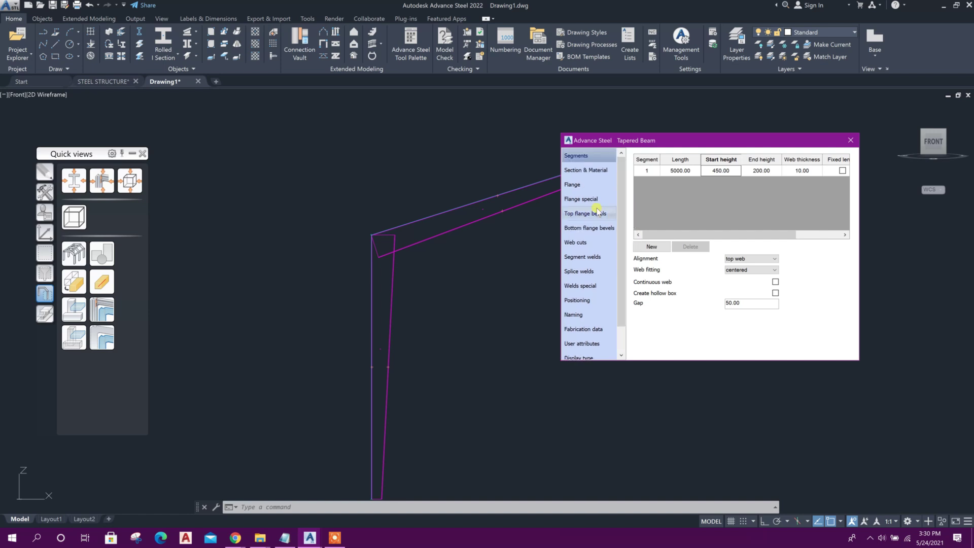
Step: Review the rafter flanges: upper and lower both 100 wide and 10 thick
click(580, 185)
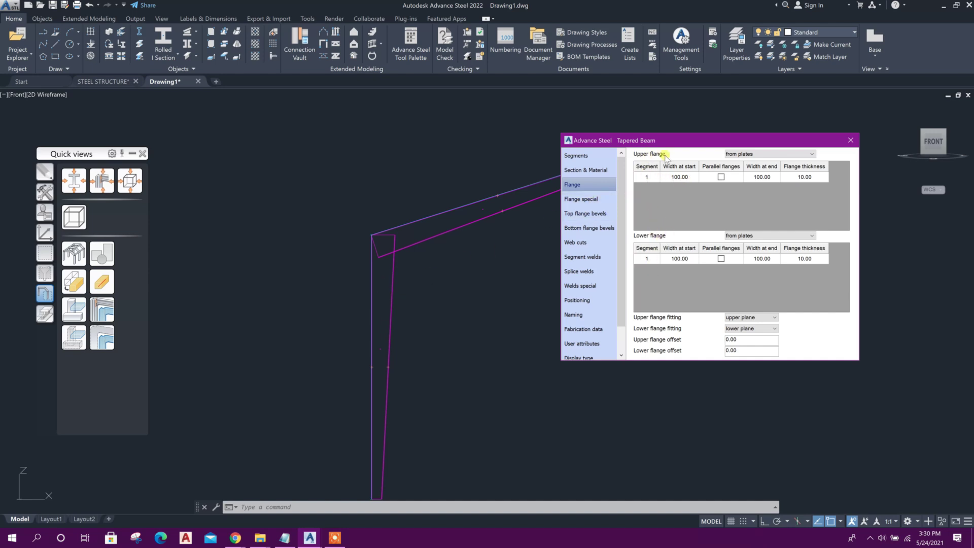
click(689, 176)
double_click(682, 258)
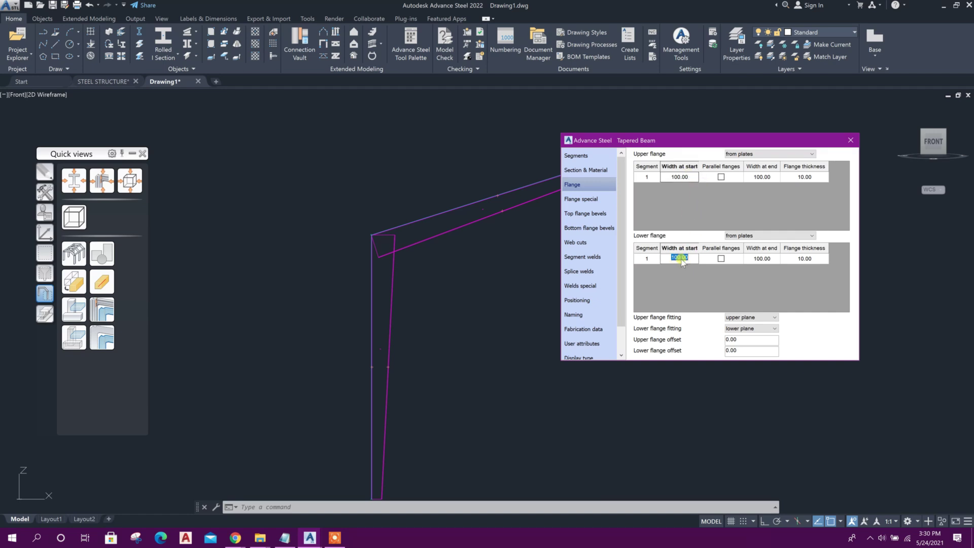
double_click(683, 177)
double_click(681, 260)
click(765, 177)
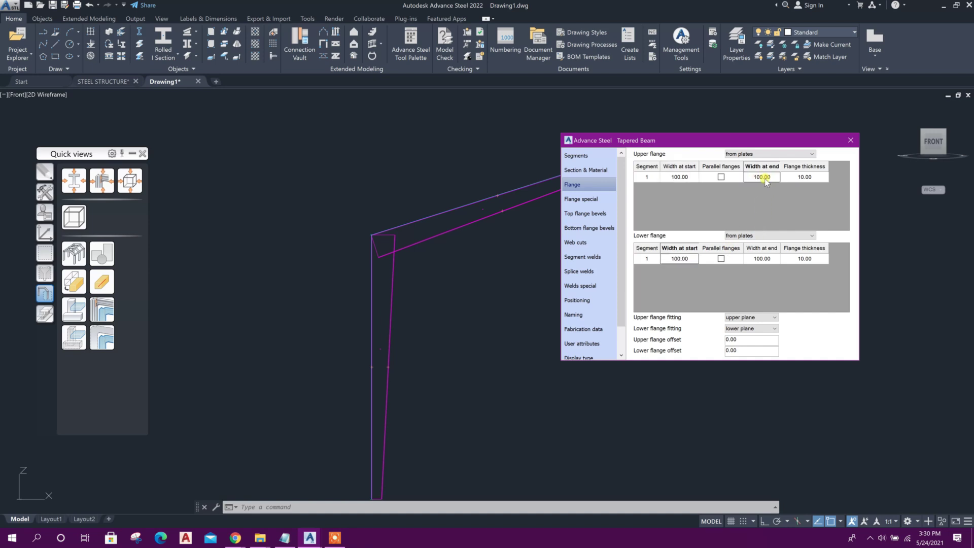
Step: Close the tapered beam settings and cancel the leftover command
click(851, 140)
scroll(394, 260, up, 4)
scroll(394, 260, down, 3)
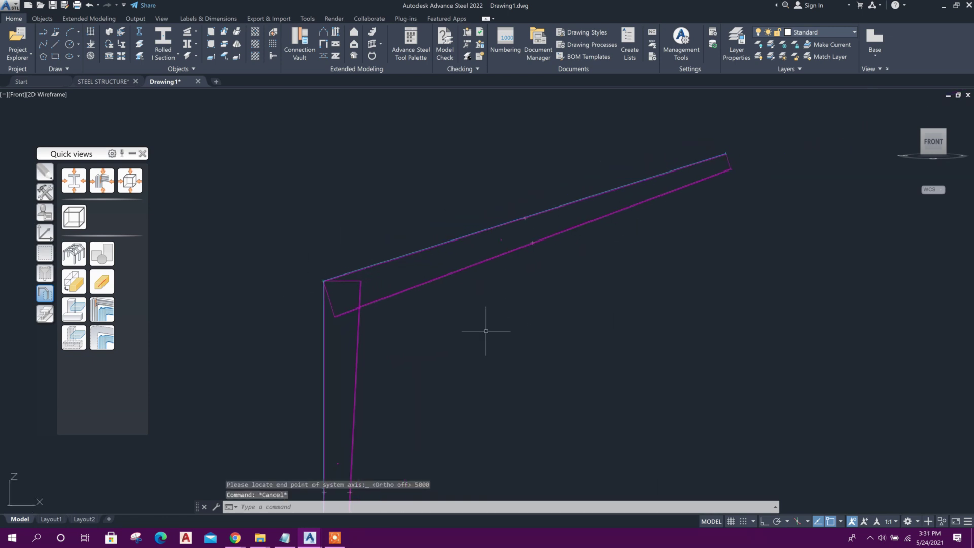
key(Escape)
Step: Show the frame in isometric 3D view and open the Connection Vault
scroll(344, 271, up, 3)
scroll(344, 271, down, 3)
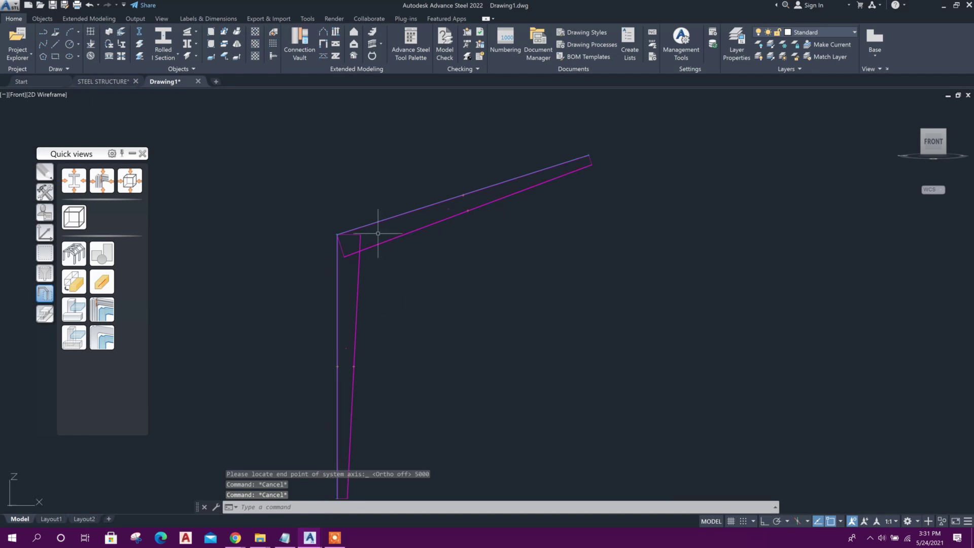
shift+middle_drag(365, 343, 548, 239)
click(930, 126)
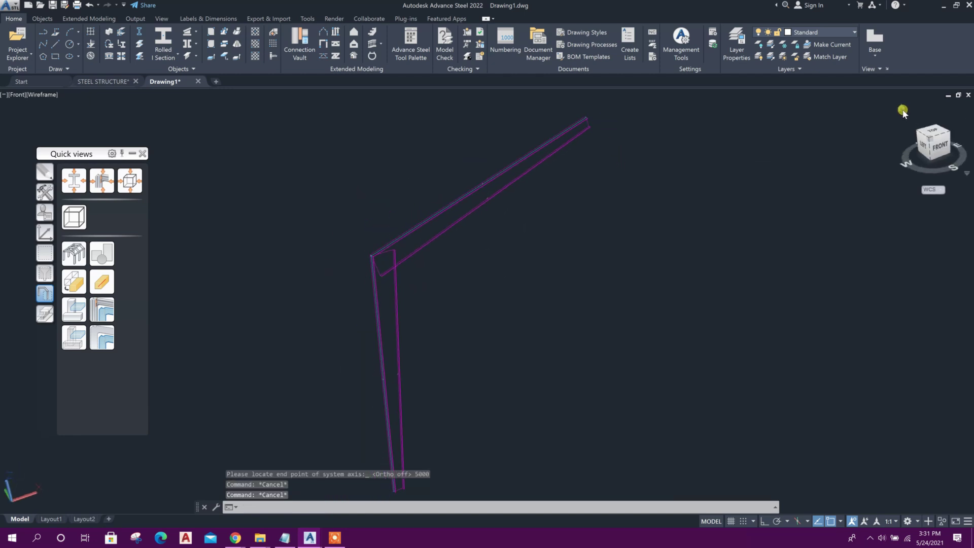
scroll(450, 260, up, 2)
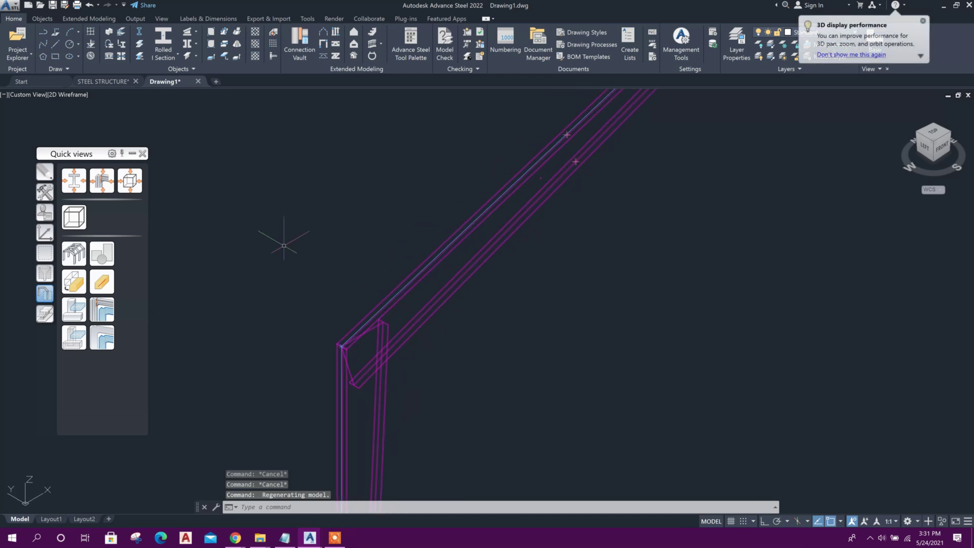
click(309, 52)
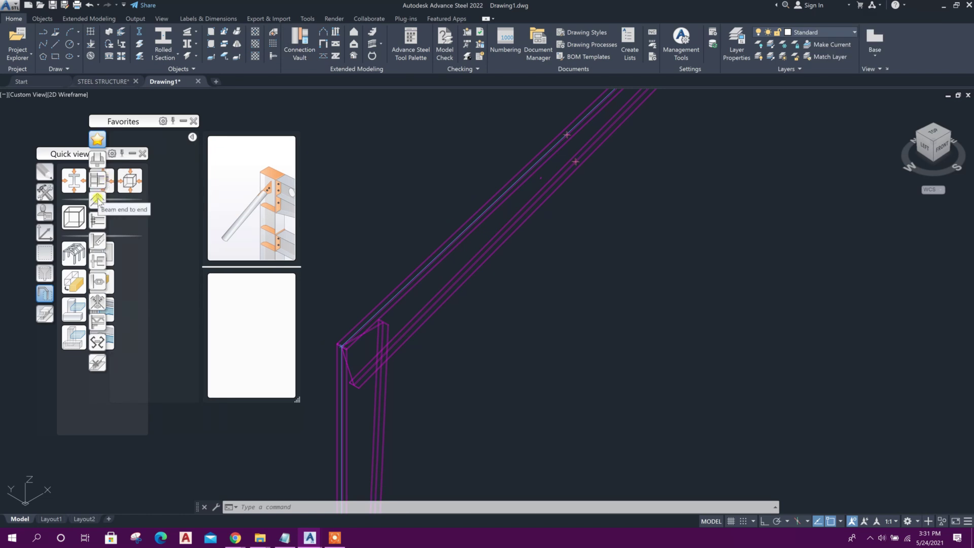
Step: Create a Beam end to end Front plate splice, selecting the main beam, then the secondary beam
click(97, 198)
middle_drag(378, 373, 501, 272)
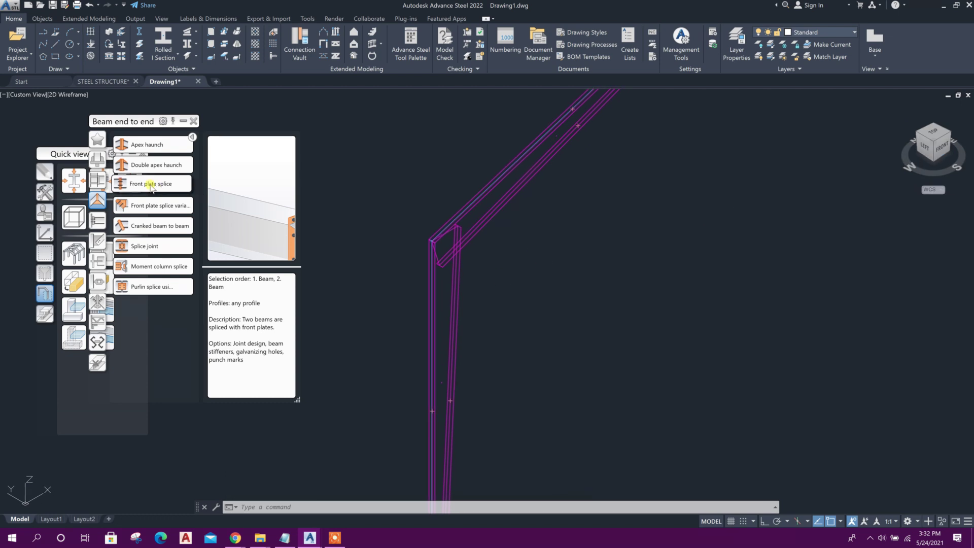
click(137, 184)
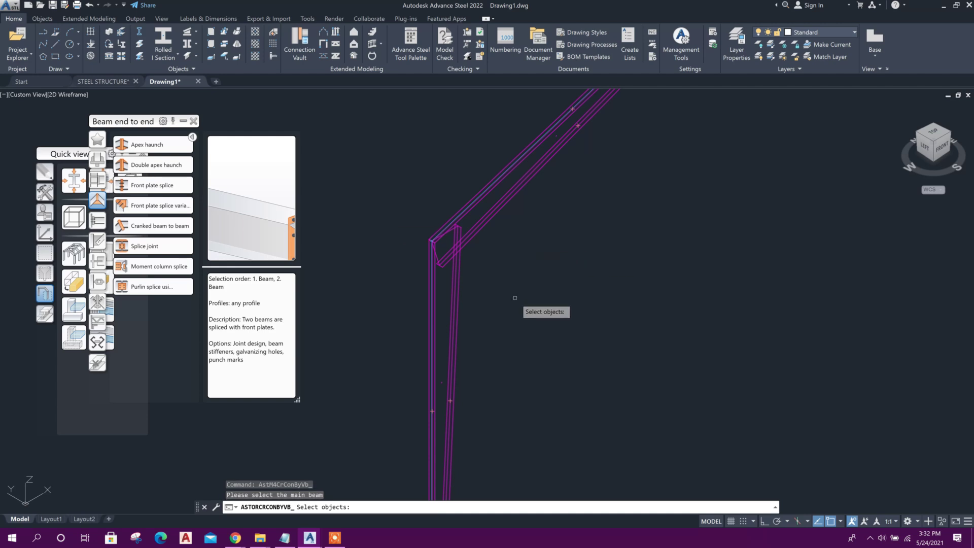
click(453, 295)
click(488, 220)
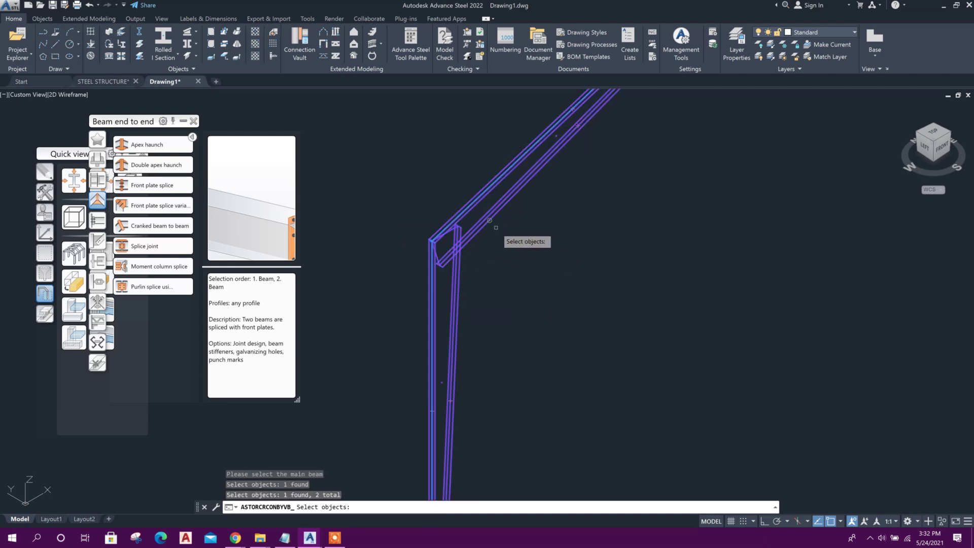
key(Return)
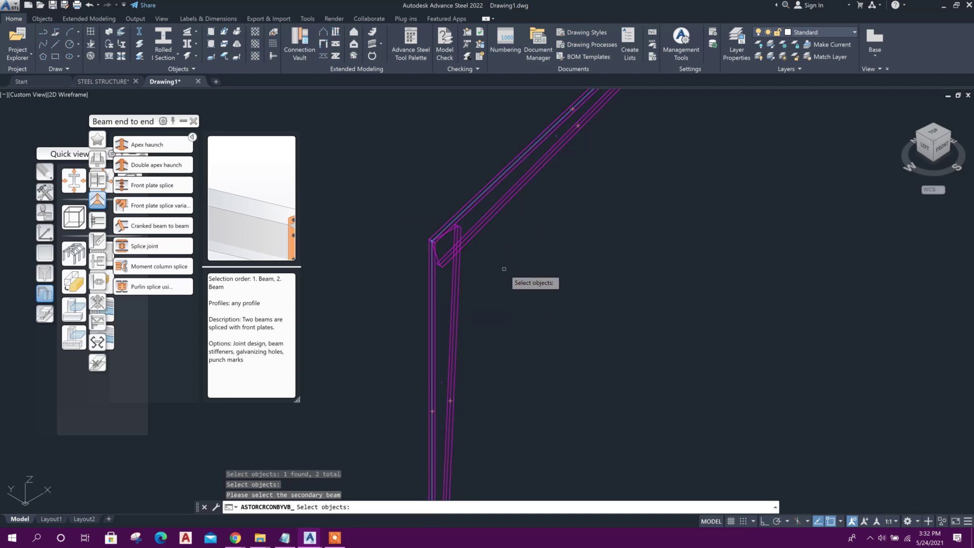
click(459, 270)
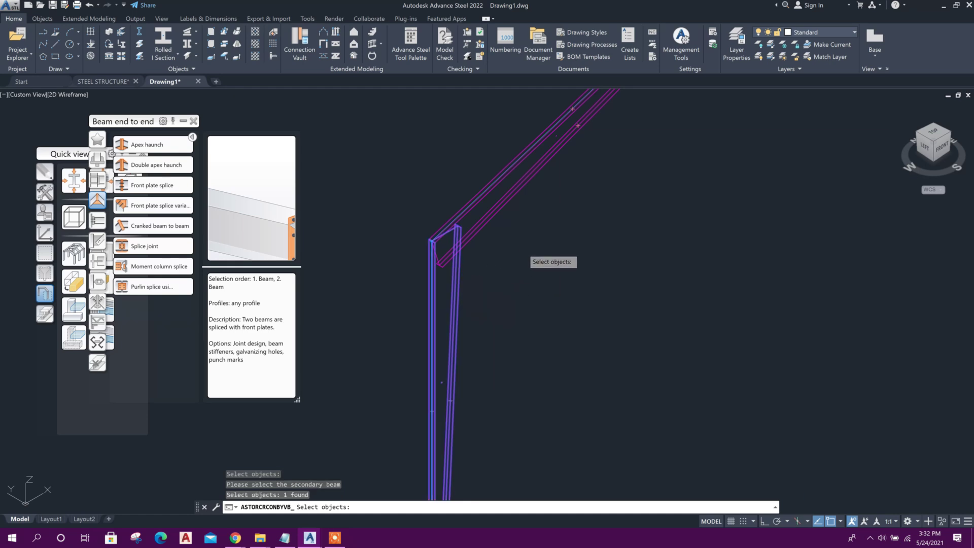
key(Return)
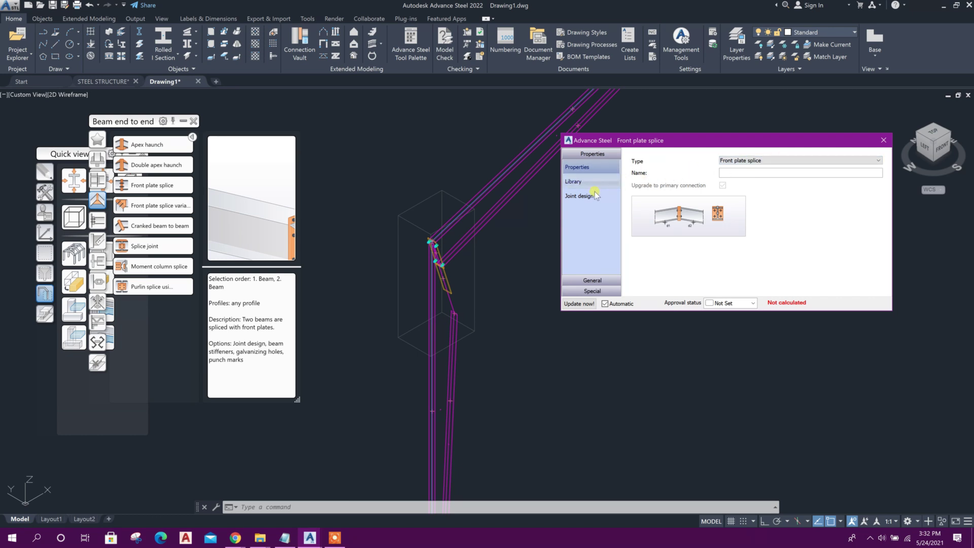
Step: Set the splice orientation to symmetrical
click(592, 280)
click(733, 169)
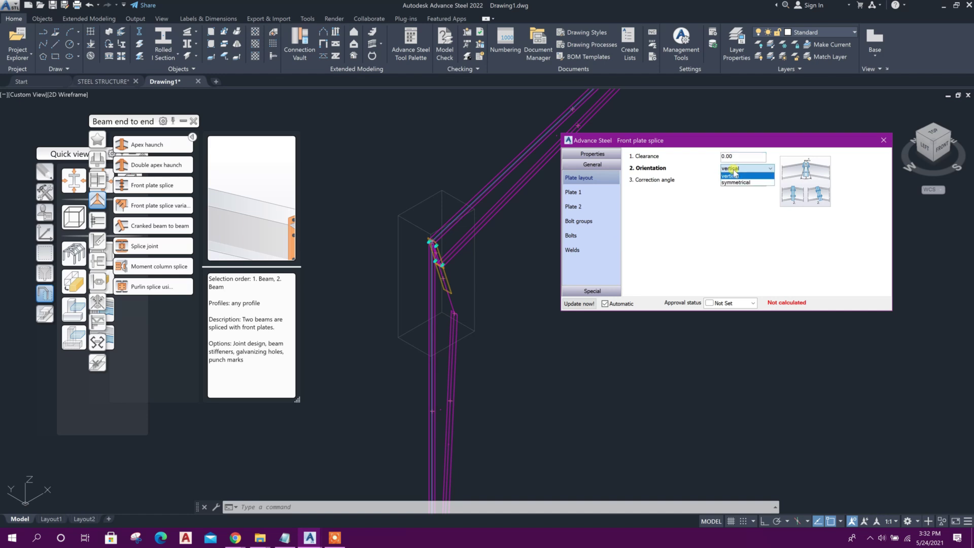
click(732, 182)
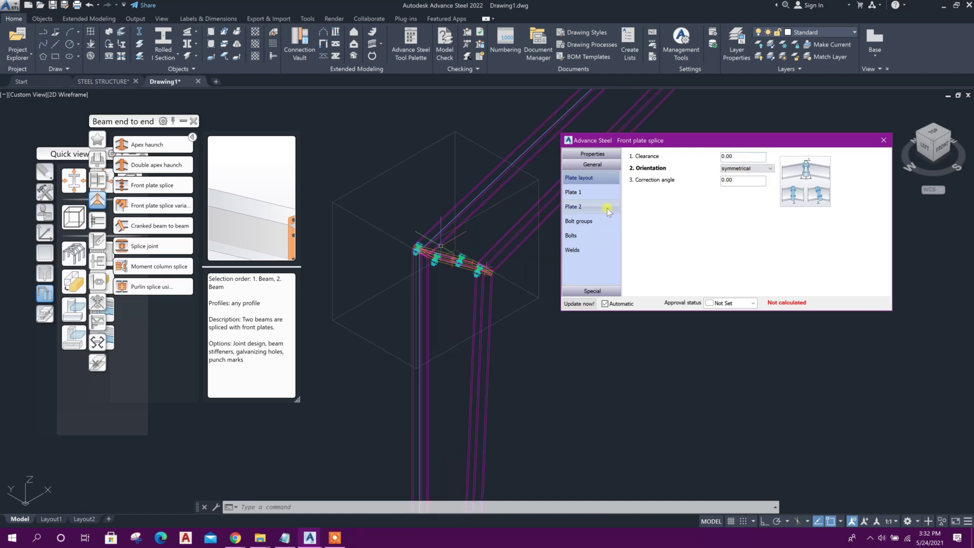
Step: Set Plate 1 Projection top and Projection bottom both to 60
click(593, 192)
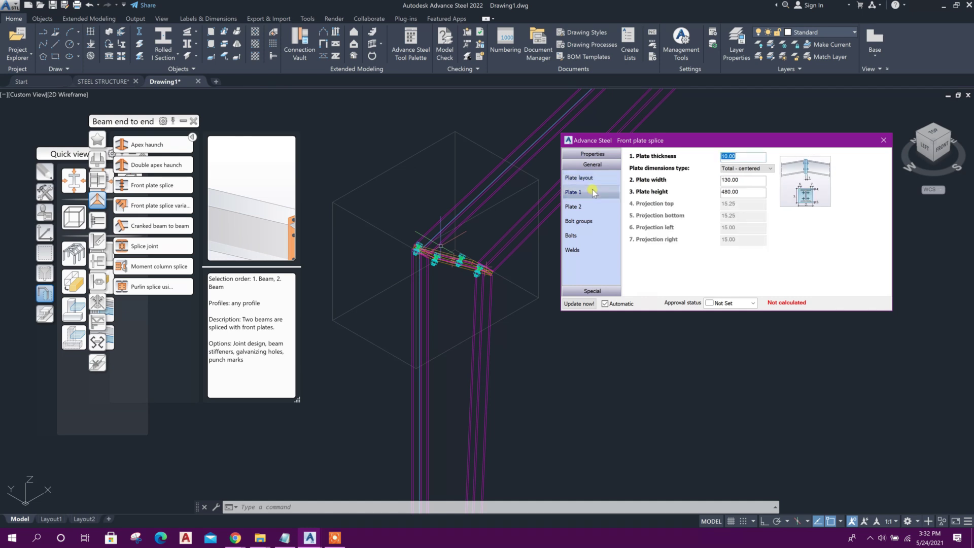
click(762, 171)
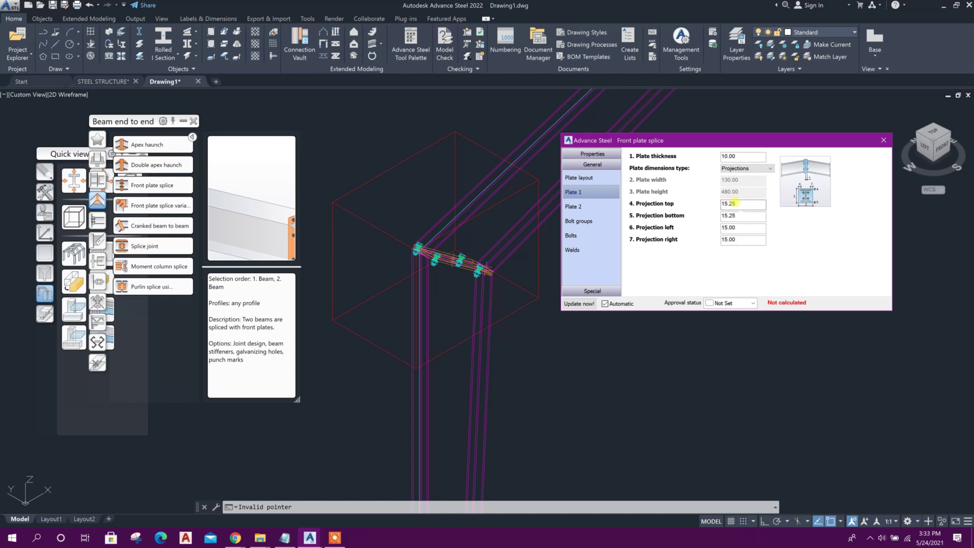
click(632, 205)
text(5)
click(736, 215)
double_click(735, 216)
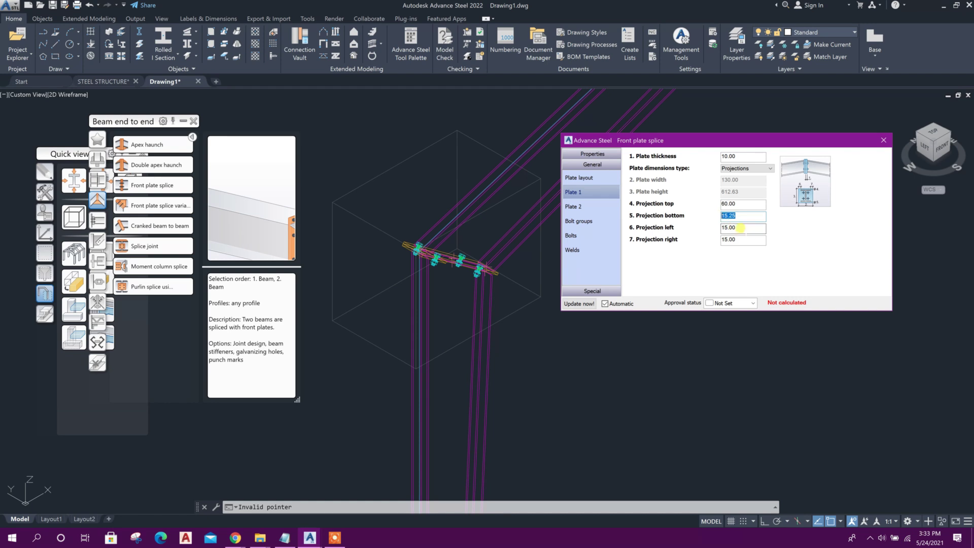
text(60)
click(748, 227)
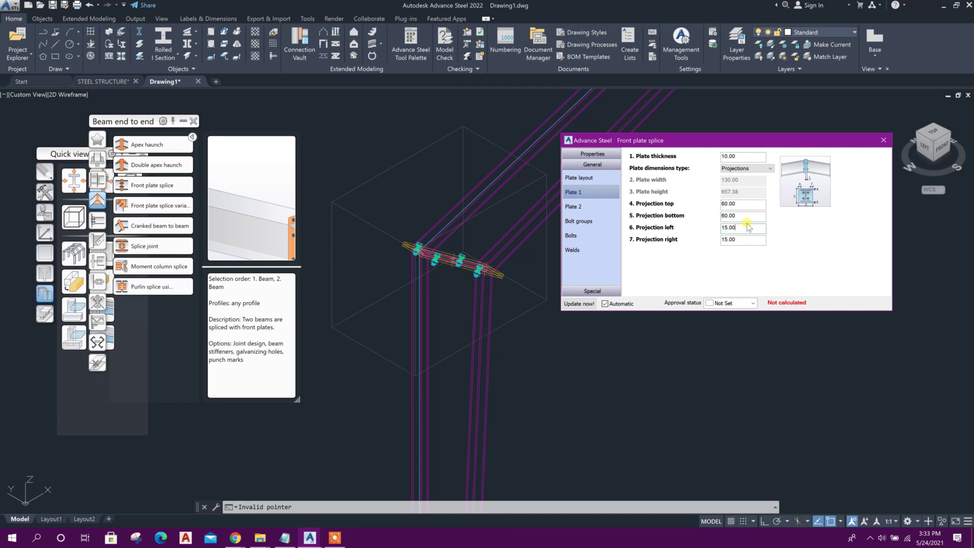
double_click(746, 215)
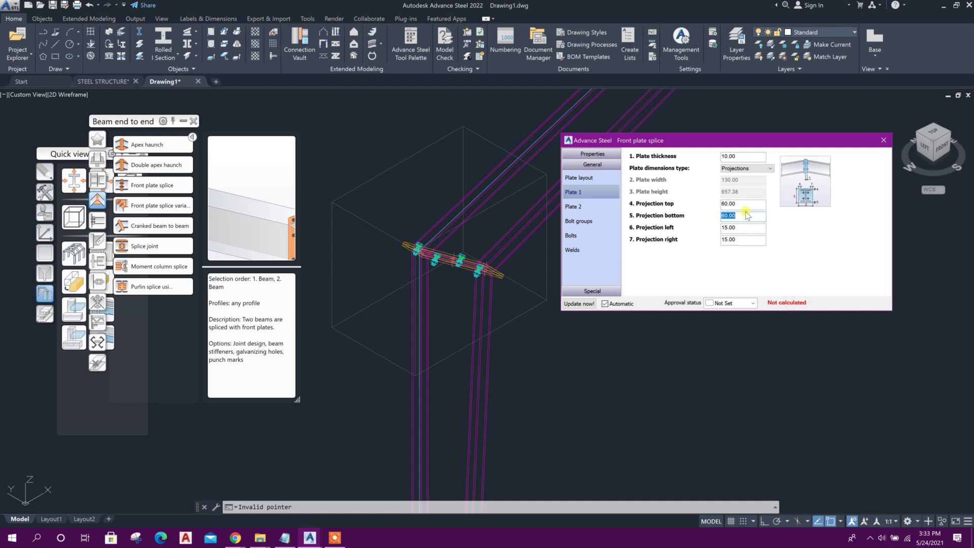
Step: Apply the plate changes, reopen the splice and set the bolt gauge distance to 80
click(942, 147)
scroll(358, 217, up, 3)
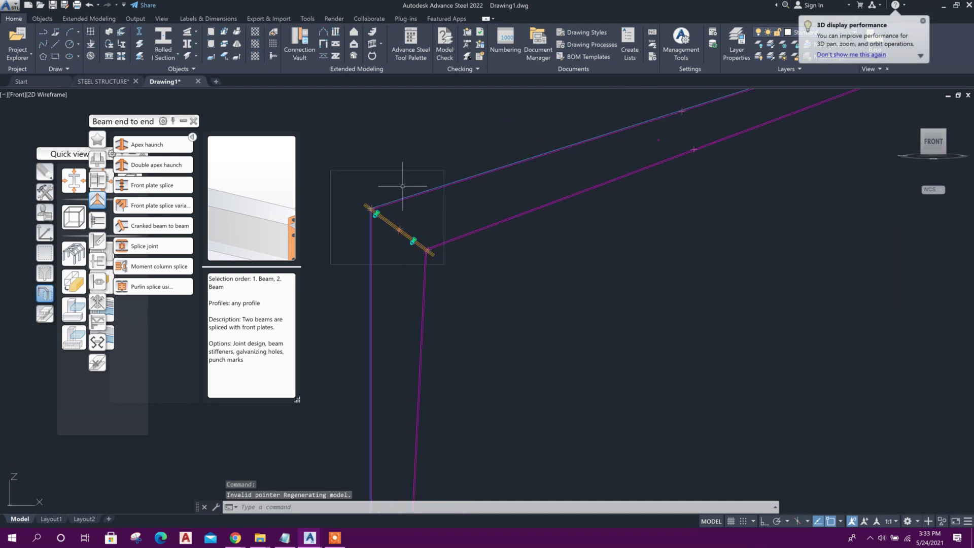
double_click(358, 217)
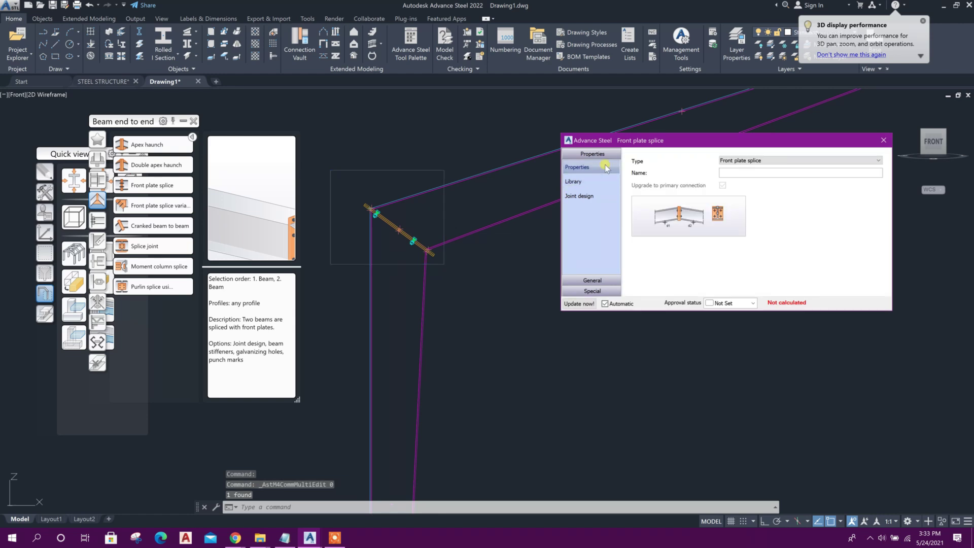
click(579, 221)
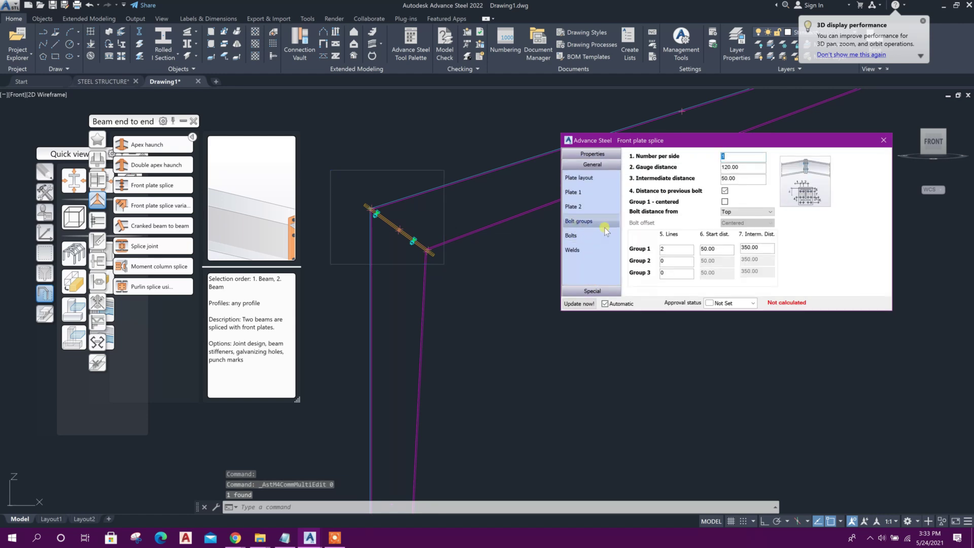
key(Tab)
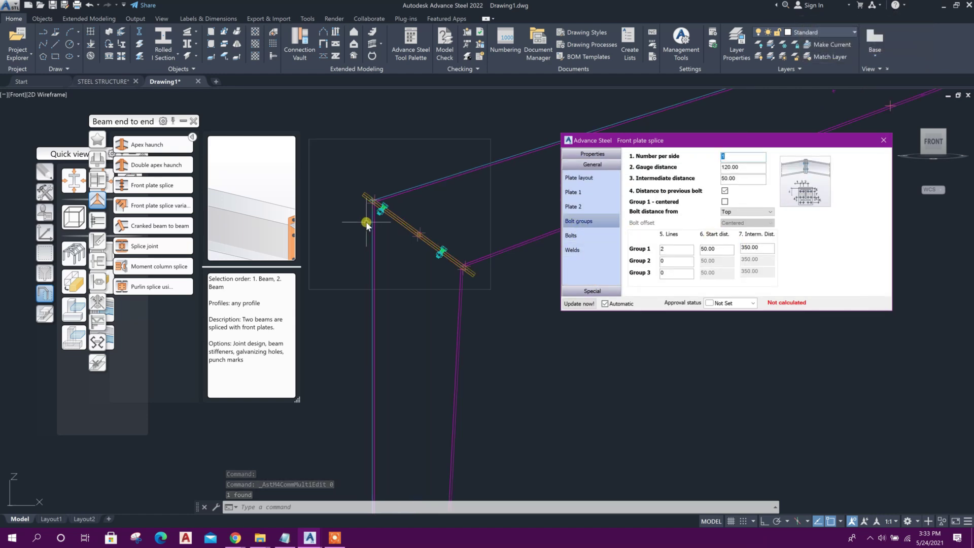
scroll(376, 213, up, 4)
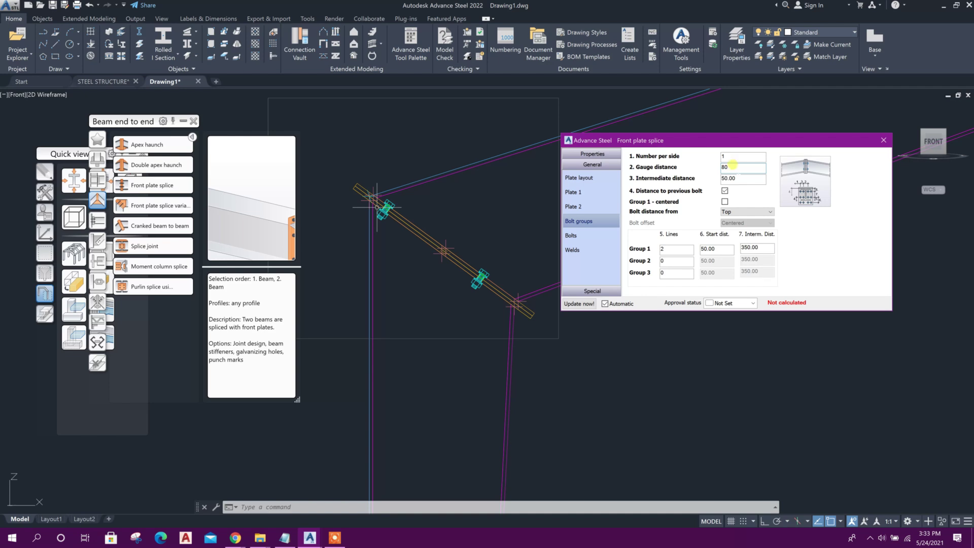
click(741, 173)
Step: Enter trial Group 1 bolt values: 3 lines, a -30 start distance and 100 spacing
double_click(672, 249)
key(BackSpace)
text(3)
key(Tab)
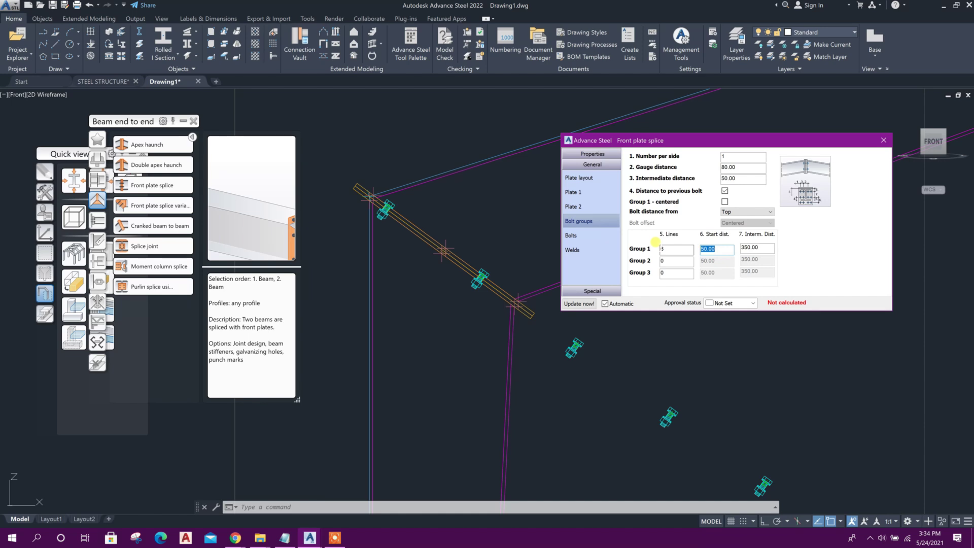
text(0)
key(Tab)
double_click(714, 245)
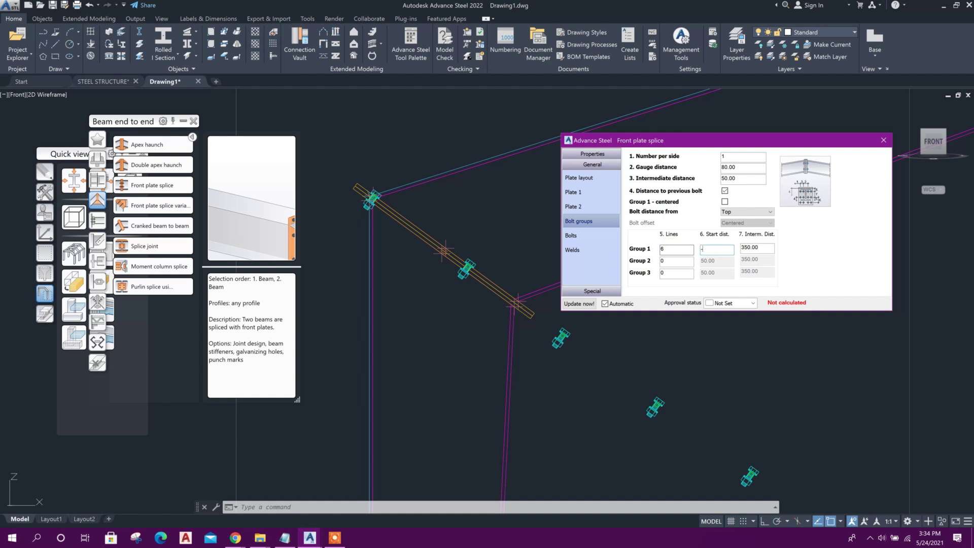
text(-30)
click(763, 248)
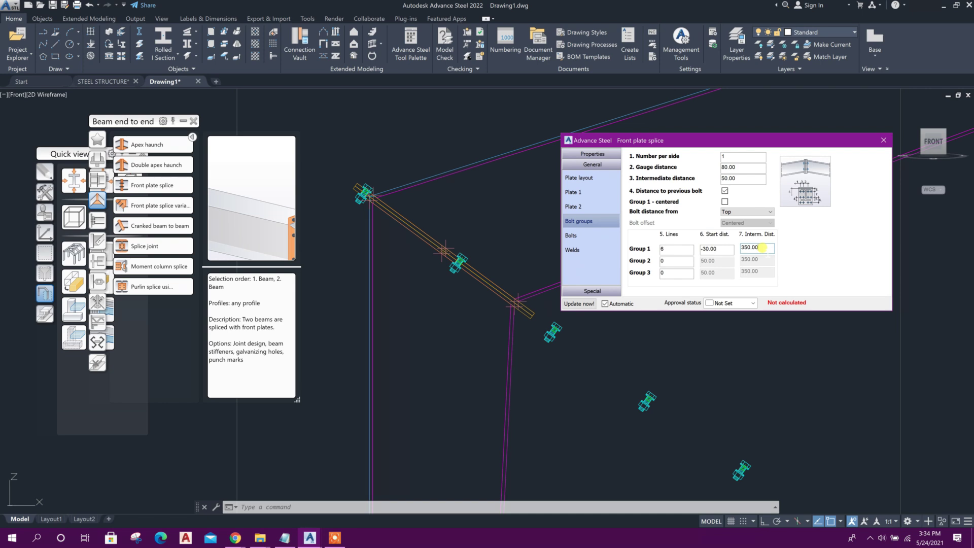
double_click(762, 248)
text(100)
click(718, 248)
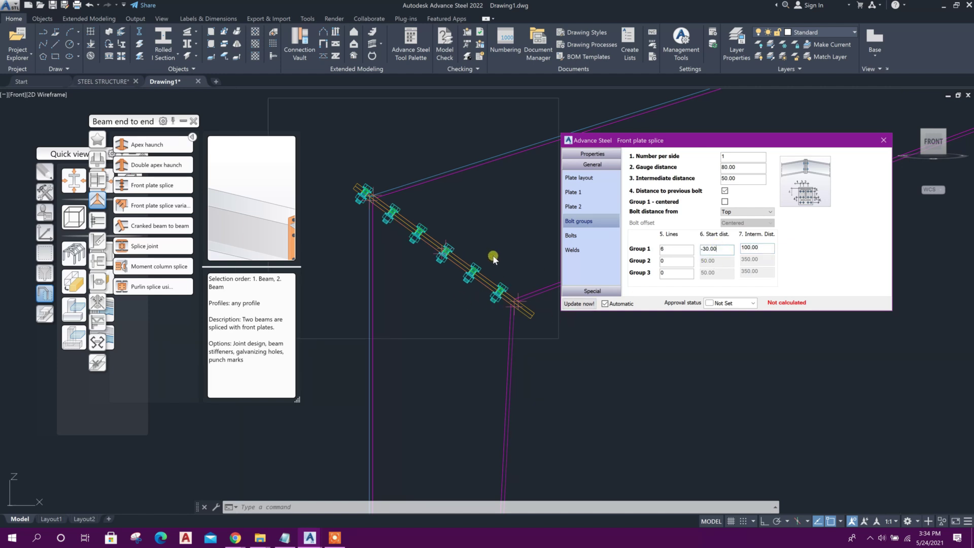
Step: Correct Group 1 to 7 lines with a -35 start distance, keeping 100 spacing
double_click(676, 249)
key(Tab)
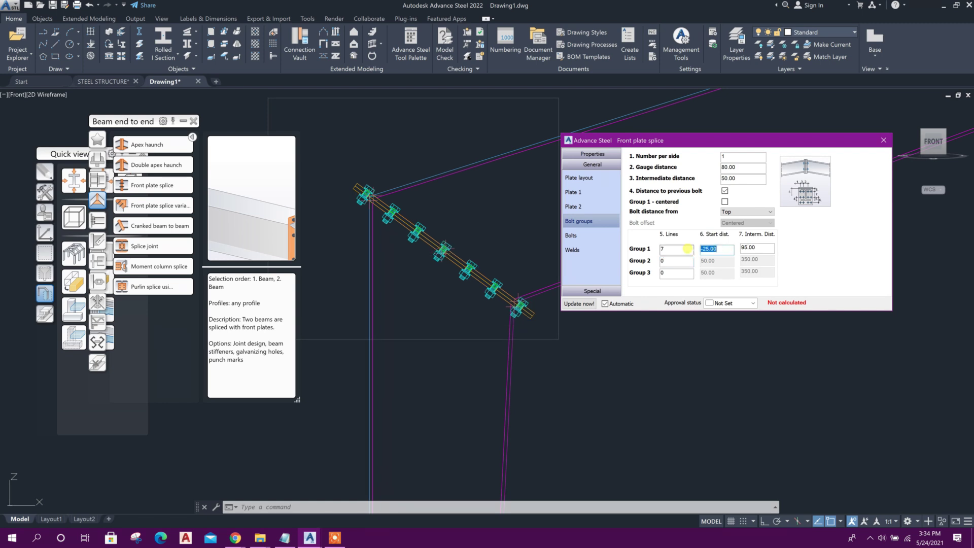
text(-35)
click(762, 247)
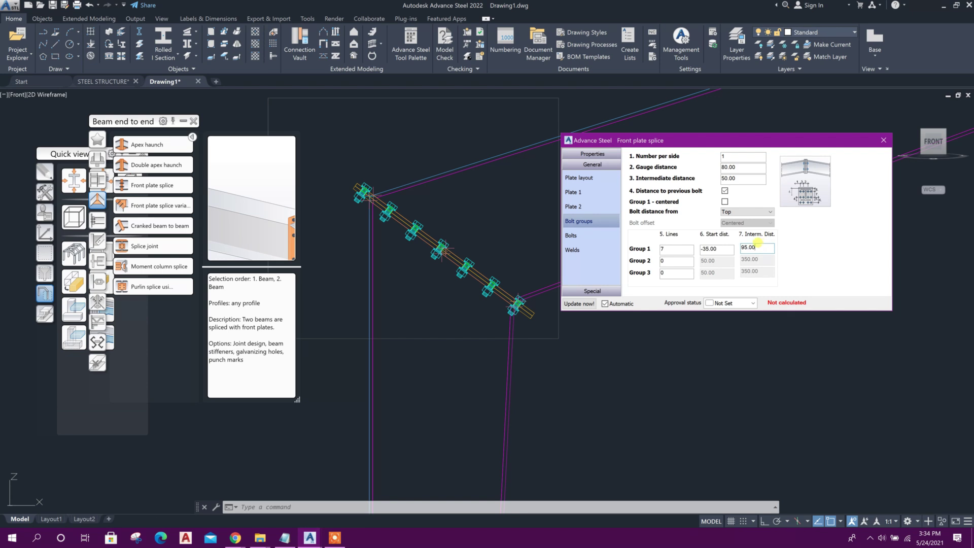
double_click(757, 246)
click(660, 248)
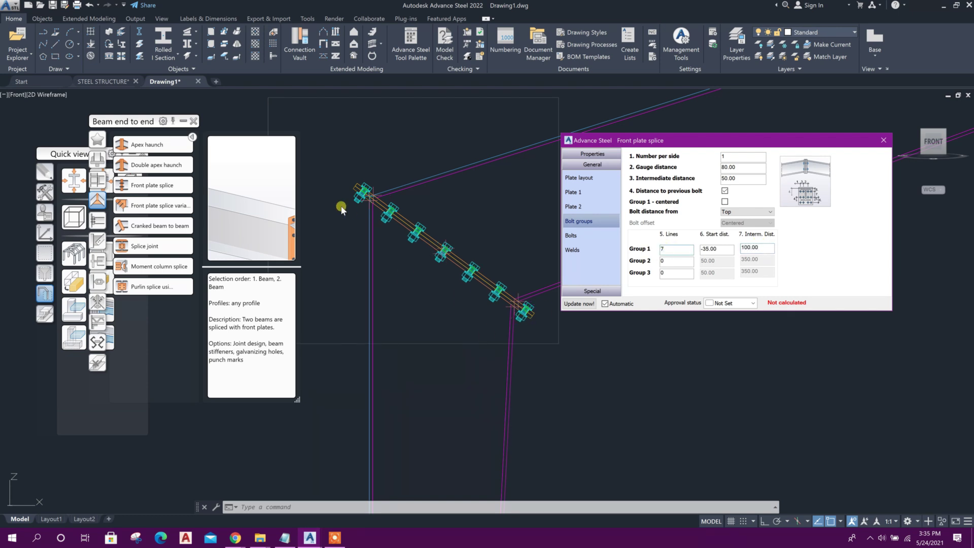
Step: Close the splice settings, return to the home isometric view and shade the model in Conceptual style
click(880, 142)
click(902, 108)
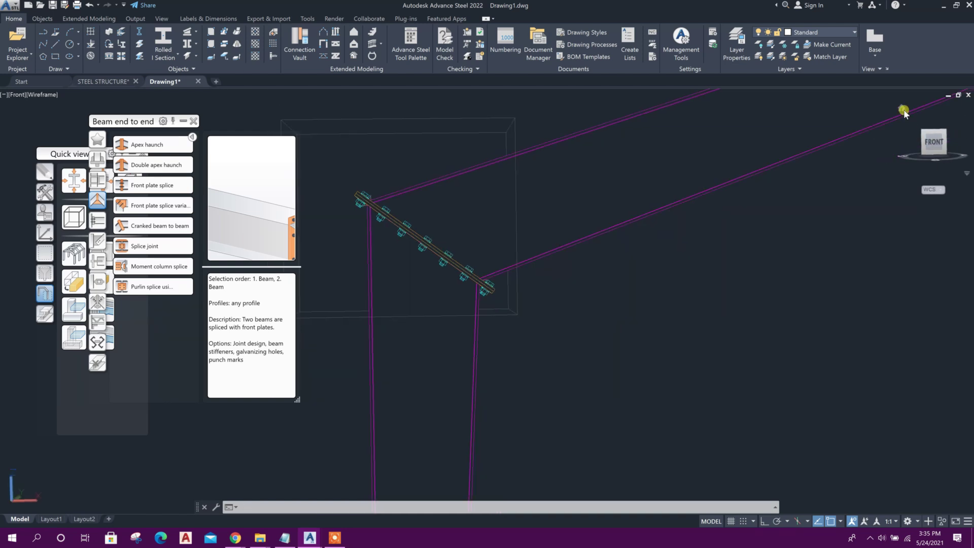
scroll(388, 280, up, 8)
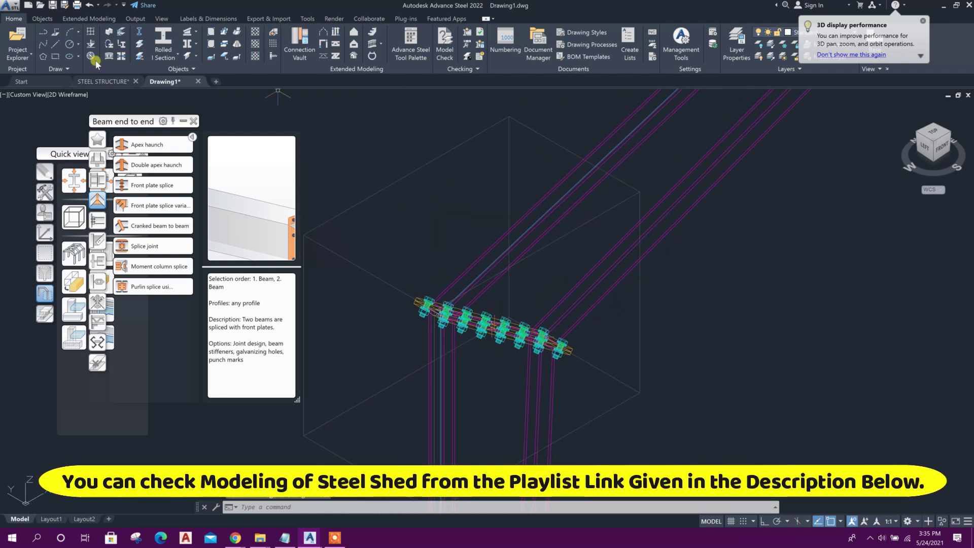
click(71, 95)
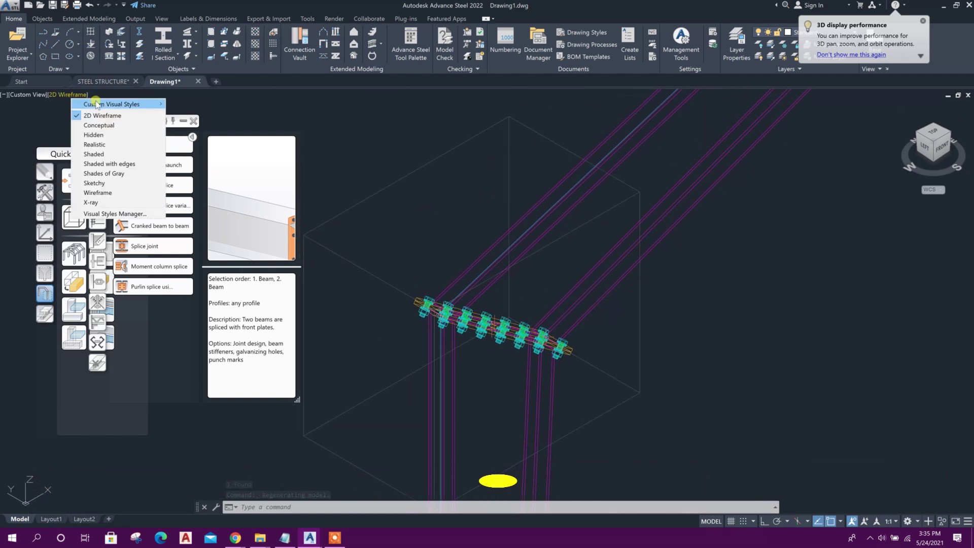
click(103, 125)
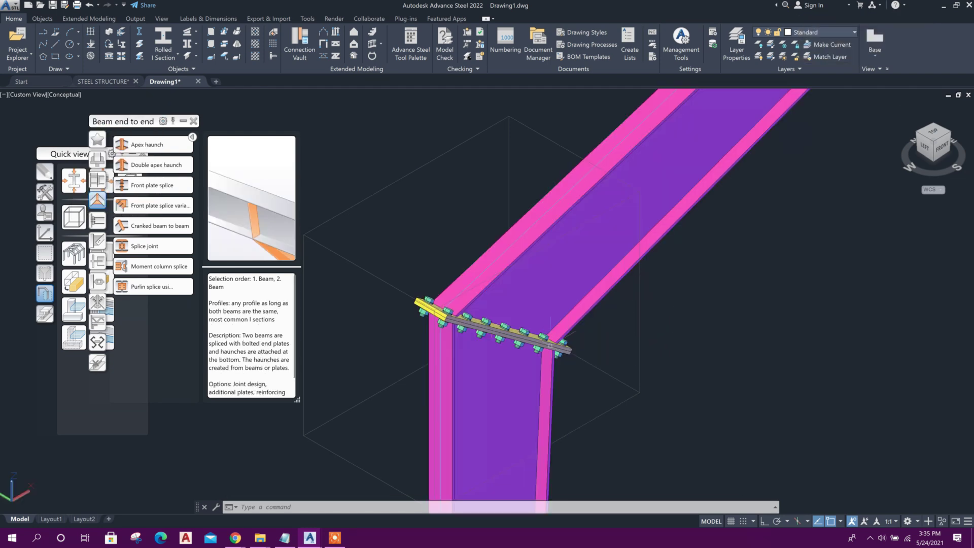
Step: Orbit around the column-rafter joint, then bring the Notepad topic notes to the front
shift+middle_drag(555, 318, 743, 426)
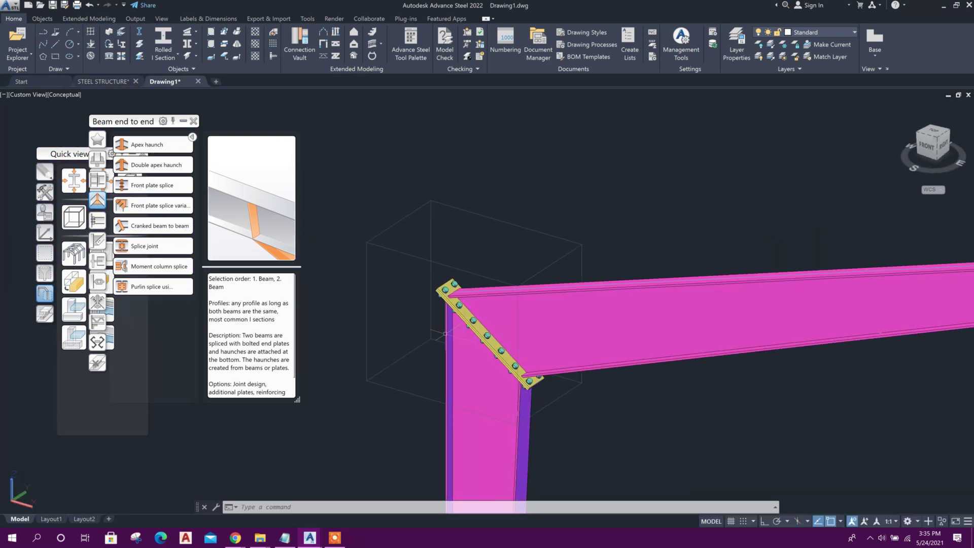
shift+middle_drag(539, 397, 426, 355)
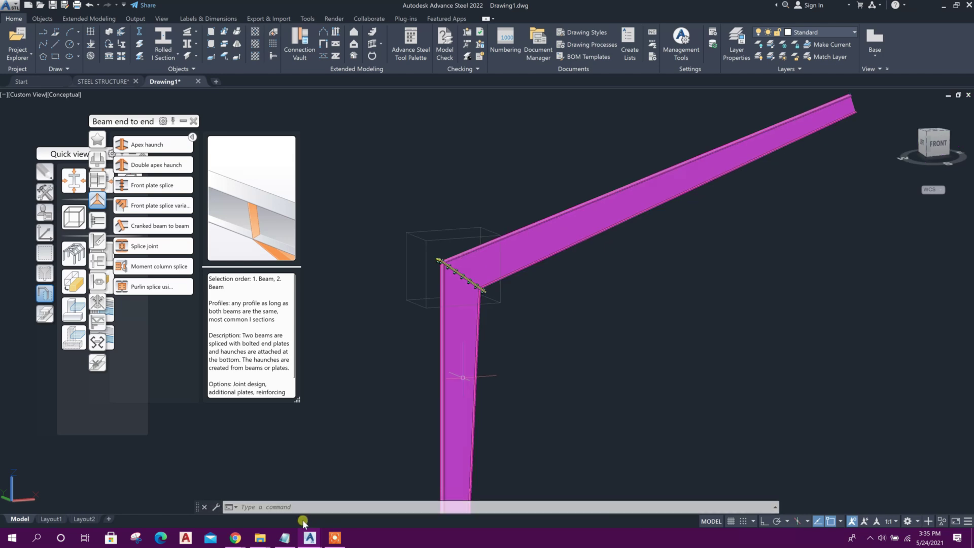
click(288, 538)
click(680, 175)
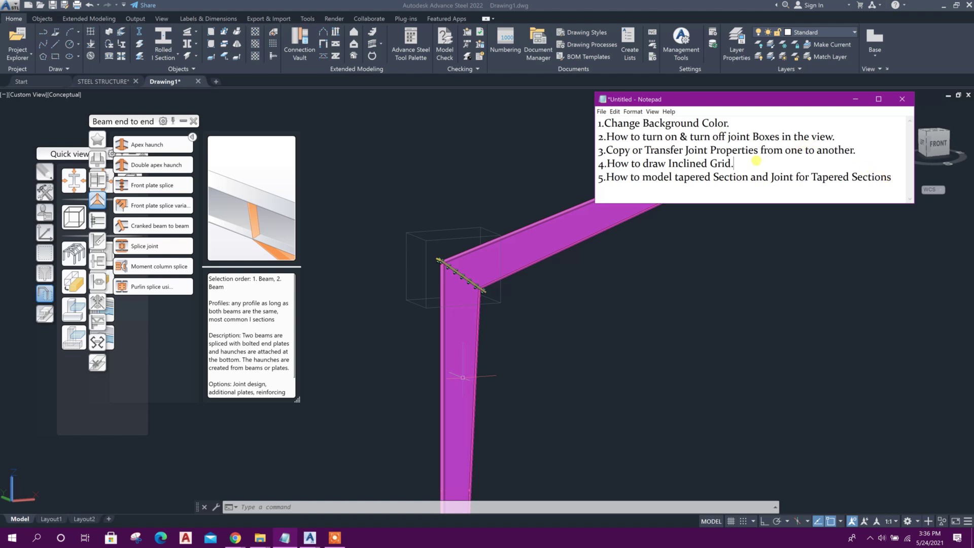
Step: Shift the Notepad topic list window slightly left and down over the model
drag(750, 99, 709, 113)
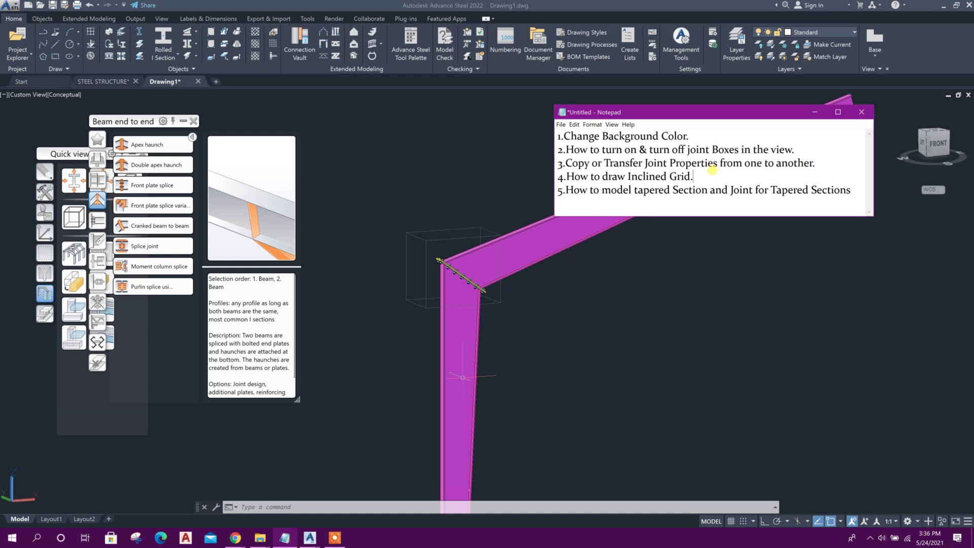
click(728, 114)
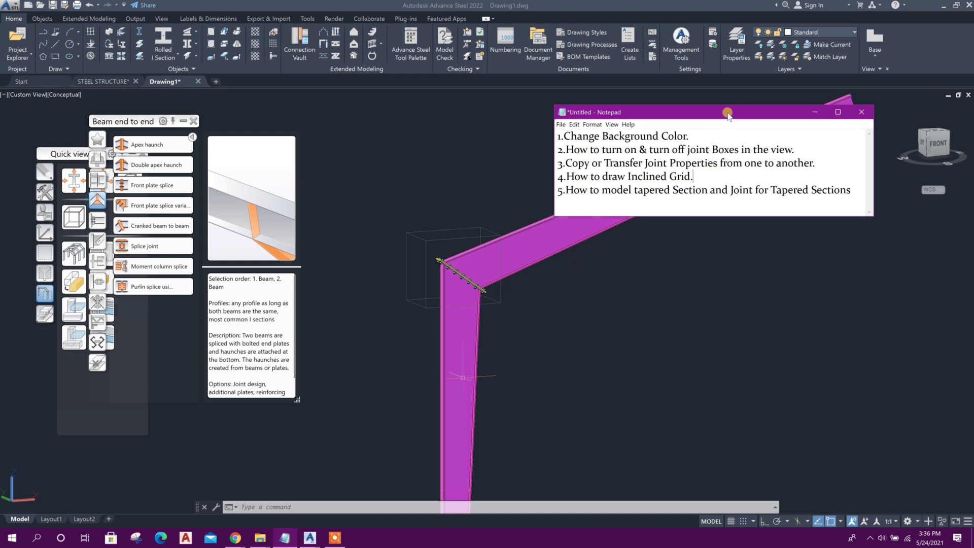